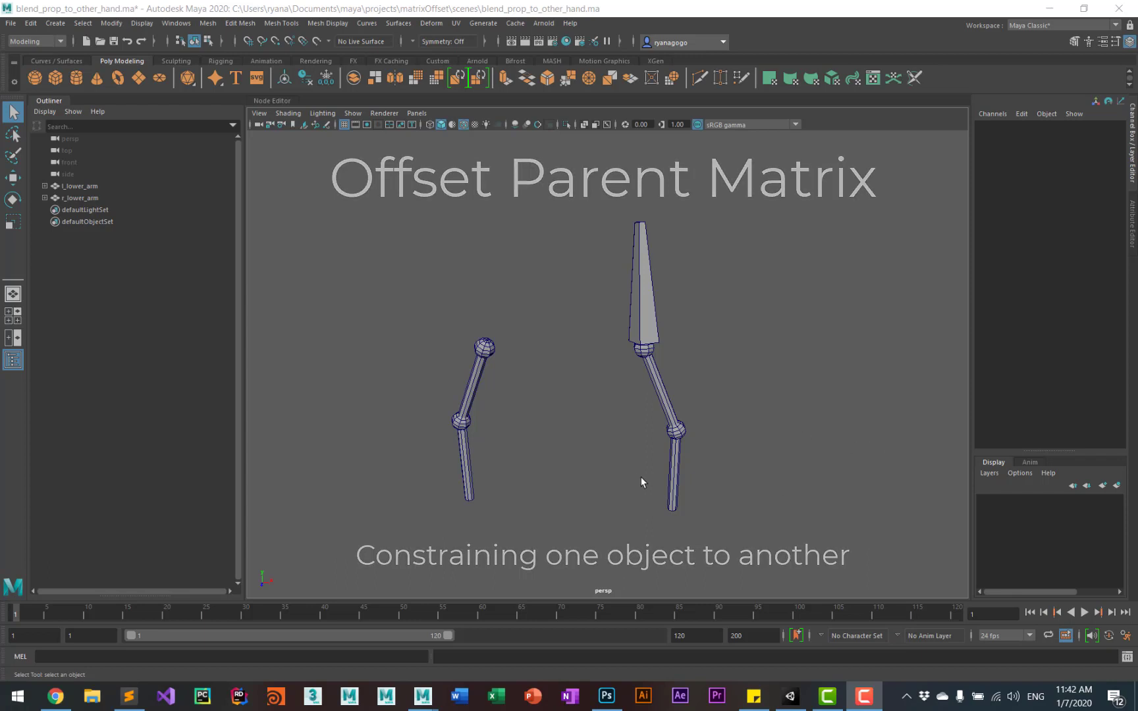
# Try rotating the left lower arm and the parts above it with the prop attached, undoing each rotation.
pyautogui.moveTo(632, 474); pyautogui.dragTo(713, 488)
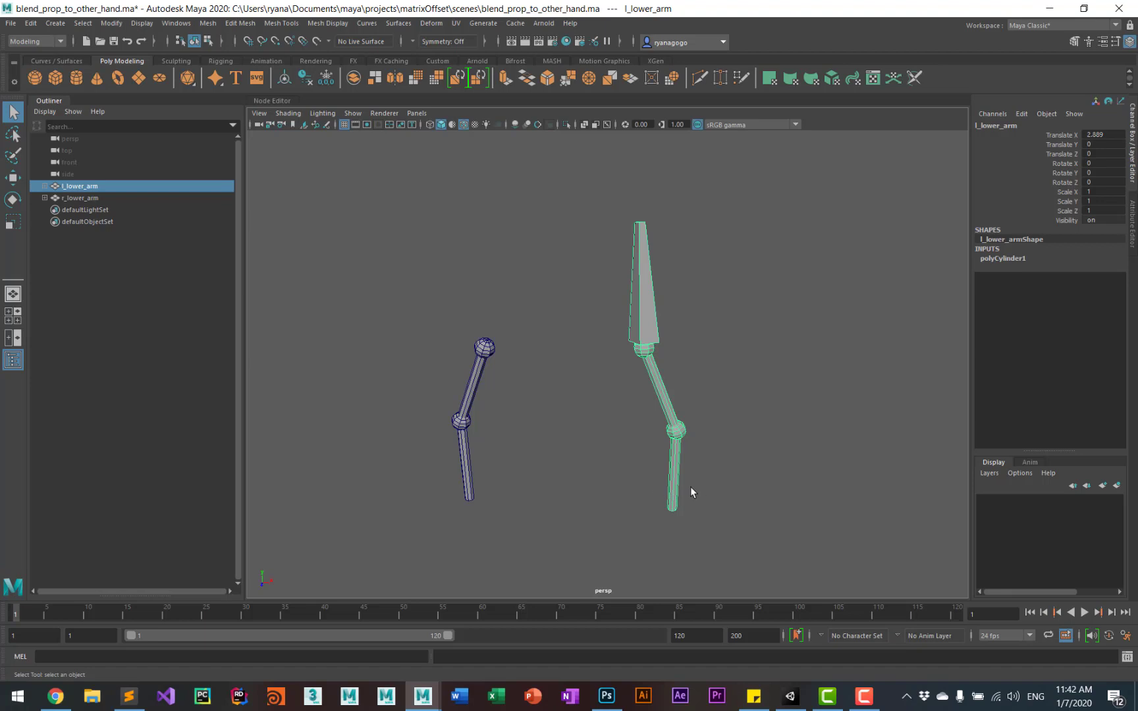
pyautogui.press('e')
pyautogui.moveTo(678, 500)
pyautogui.mouseDown()
pyautogui.moveTo(688, 495)
pyautogui.moveTo(667, 508)
pyautogui.mouseUp()
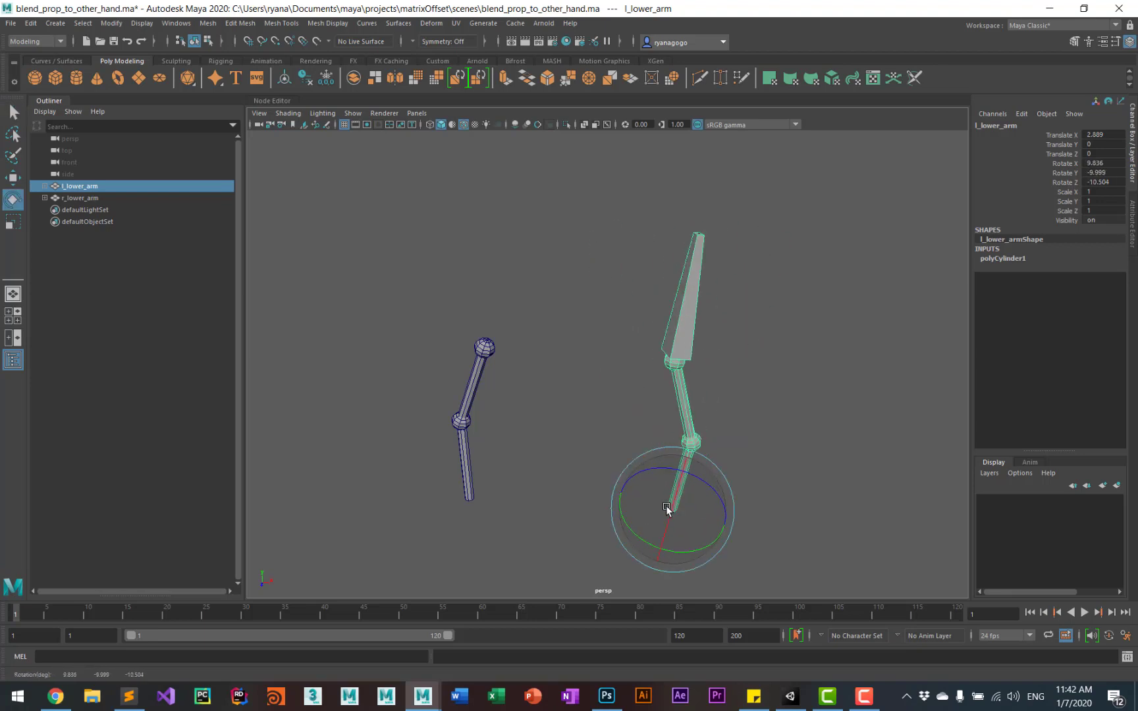
pyautogui.hotkey('ctrl', 'z')
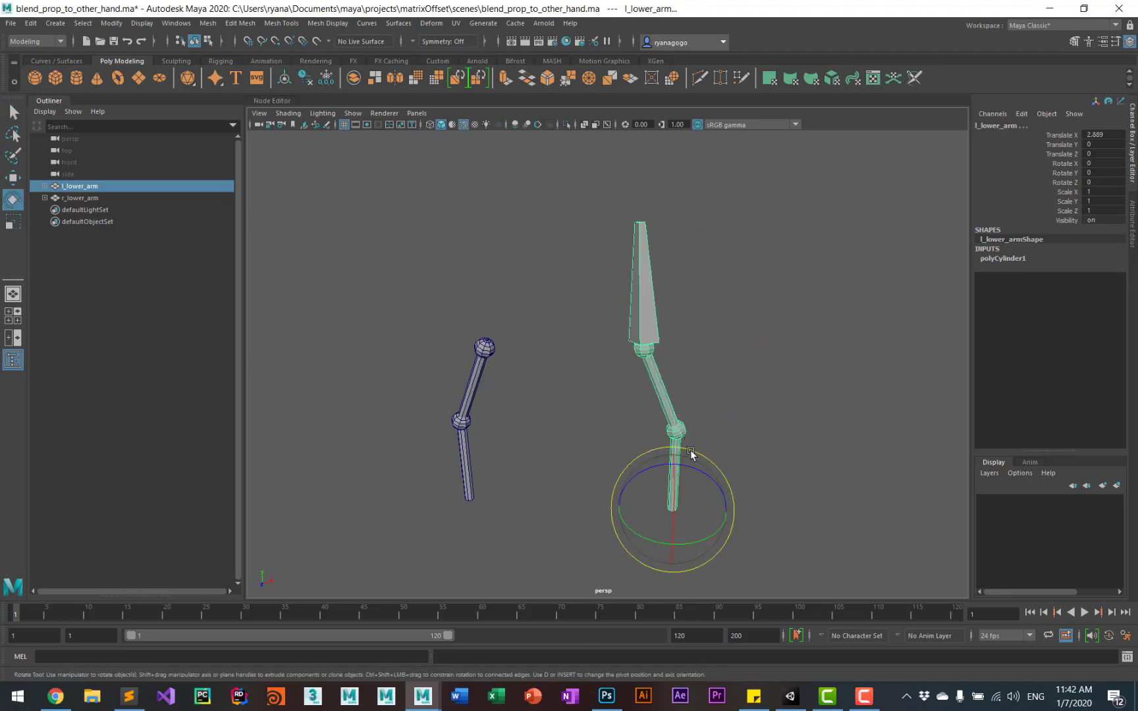
pyautogui.click(684, 363)
pyautogui.click(658, 385)
pyautogui.moveTo(618, 385); pyautogui.dragTo(609, 388)
pyautogui.hotkey('ctrl', 'z')
# Try rotating the right lower arm, undo it, and test a rotation of the right hand.
pyautogui.click(467, 474)
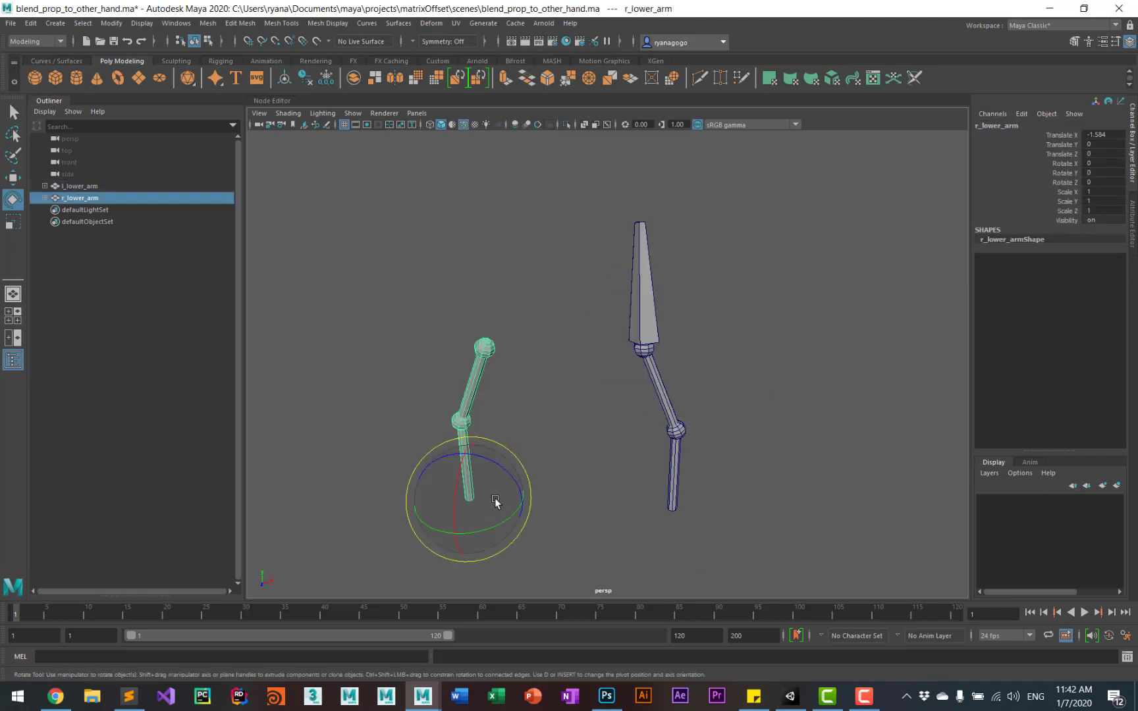
pyautogui.moveTo(495, 502); pyautogui.dragTo(498, 480)
pyautogui.hotkey('ctrl', 'z')
pyautogui.click(494, 347)
pyautogui.moveTo(505, 373); pyautogui.dragTo(509, 358)
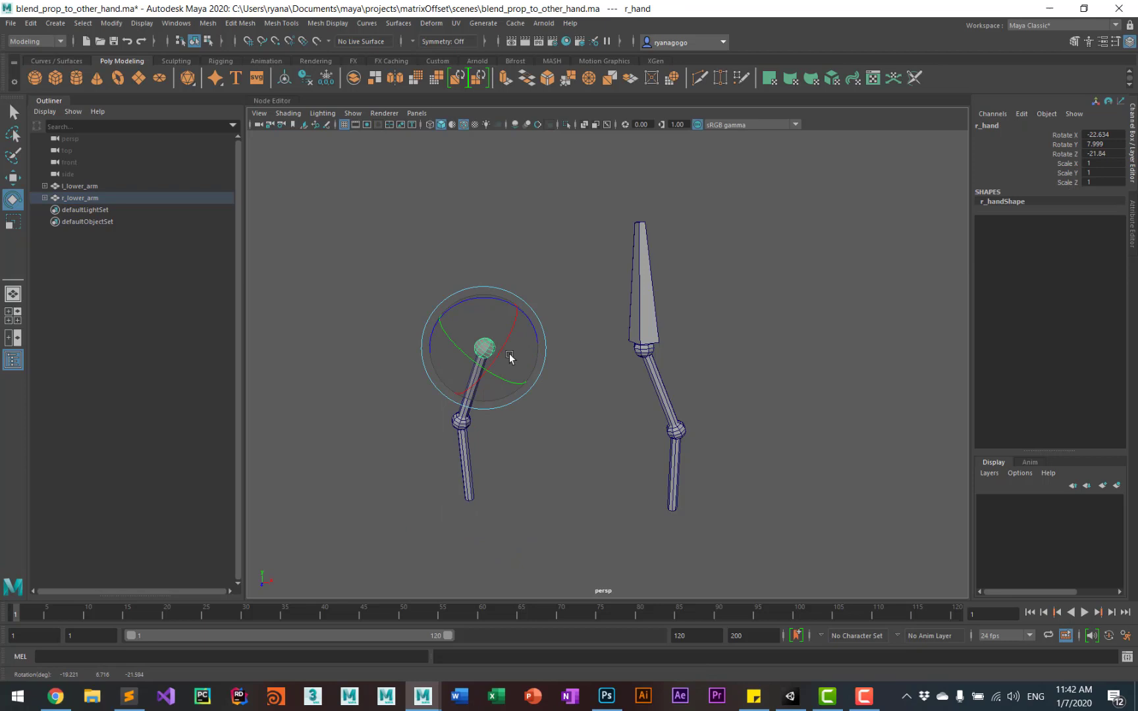
# Try moving the prop from the left hand over to the right hand, undo the move and clear the selection.
pyautogui.moveTo(737, 286); pyautogui.dragTo(638, 304)
pyautogui.press('w')
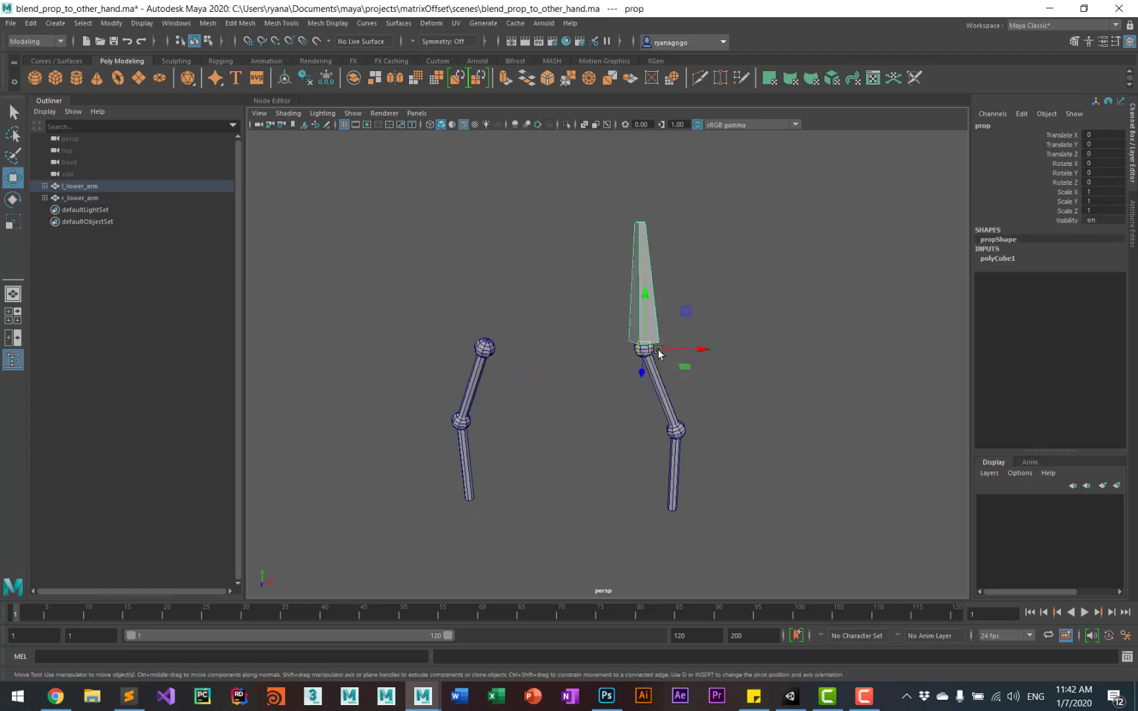
pyautogui.moveTo(658, 354); pyautogui.dragTo(483, 349)
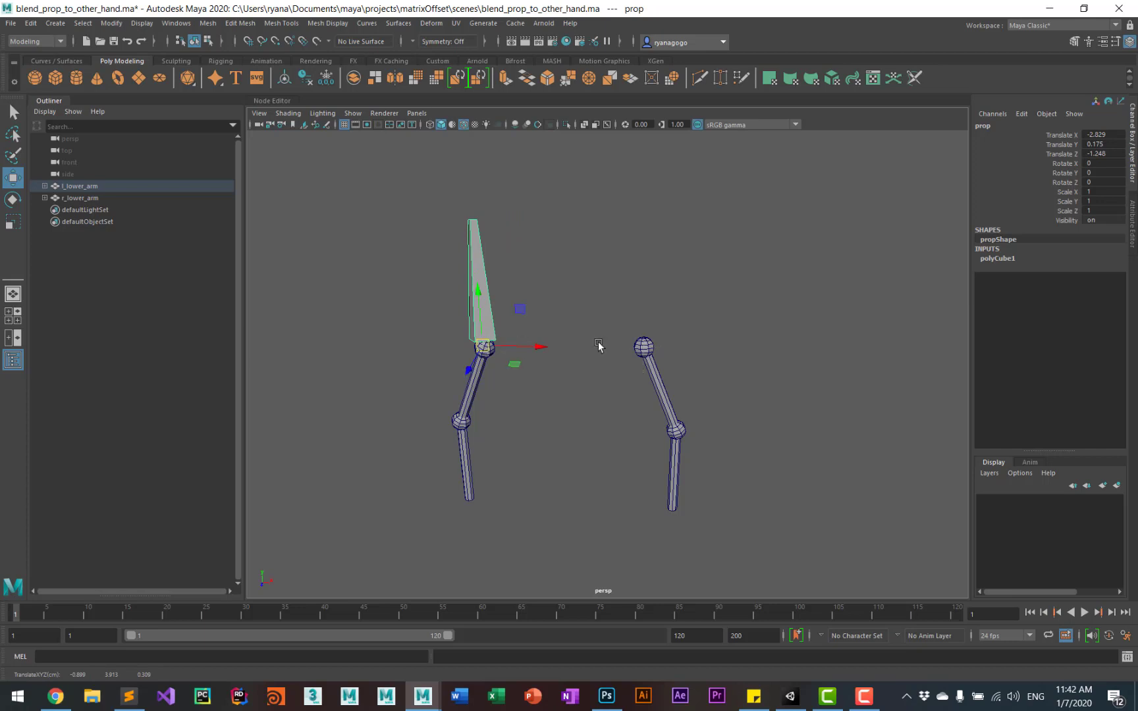
pyautogui.hotkey('ctrl', 'z')
pyautogui.click(838, 437)
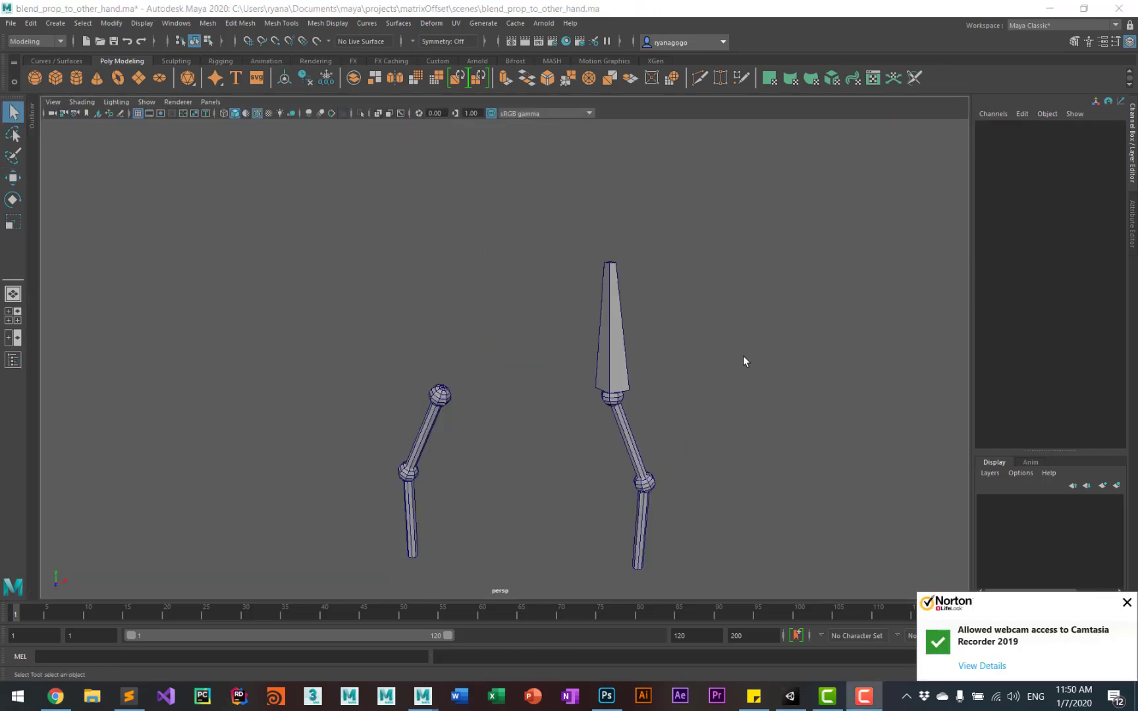
# Select the prop together with both hands and open the Node Editor to work with their nodes.
pyautogui.click(596, 385)
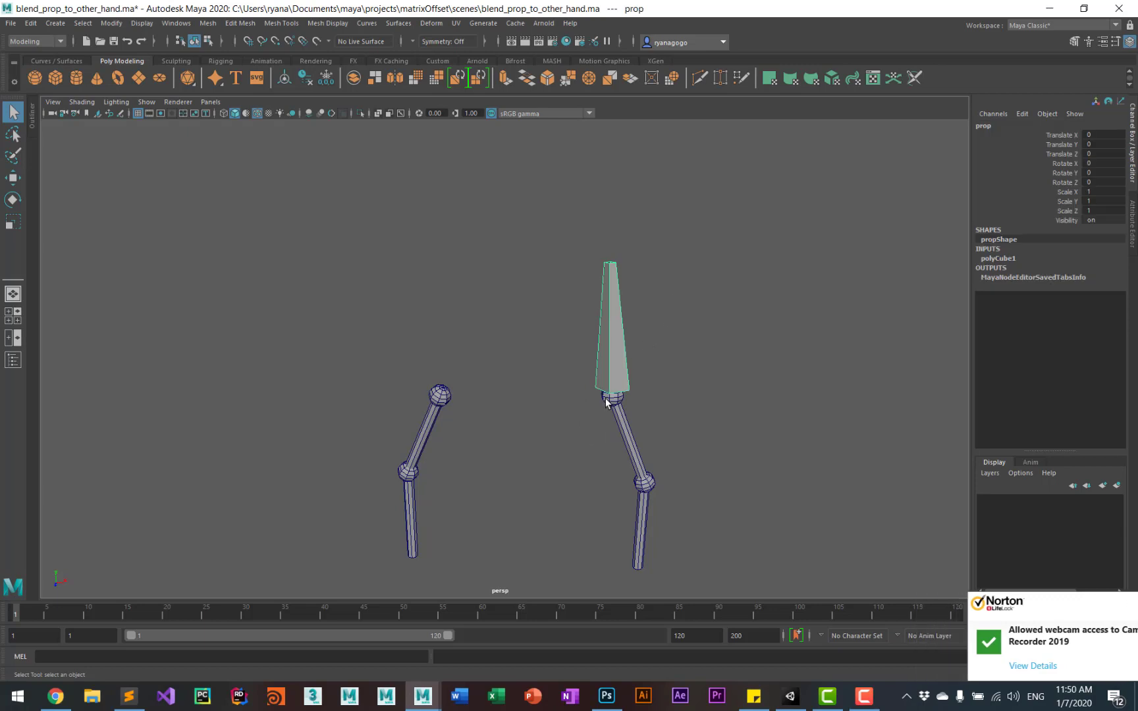
pyautogui.keyDown('shift'); pyautogui.click(442, 395); pyautogui.keyUp('shift')
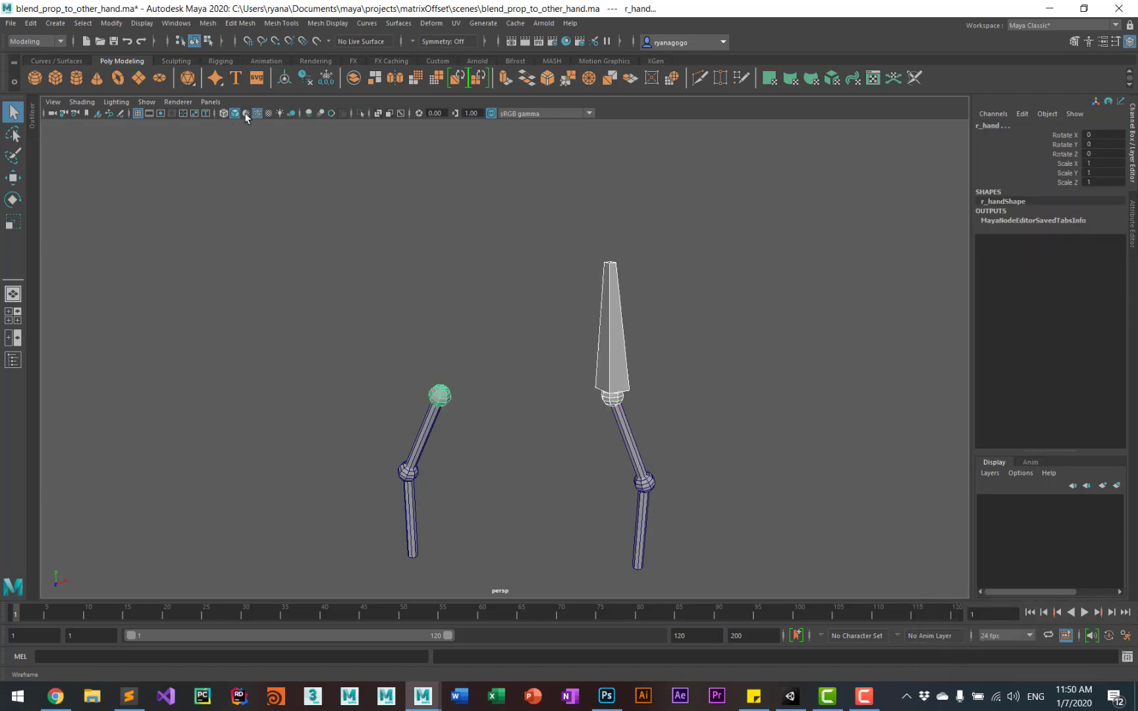
pyautogui.click(176, 23)
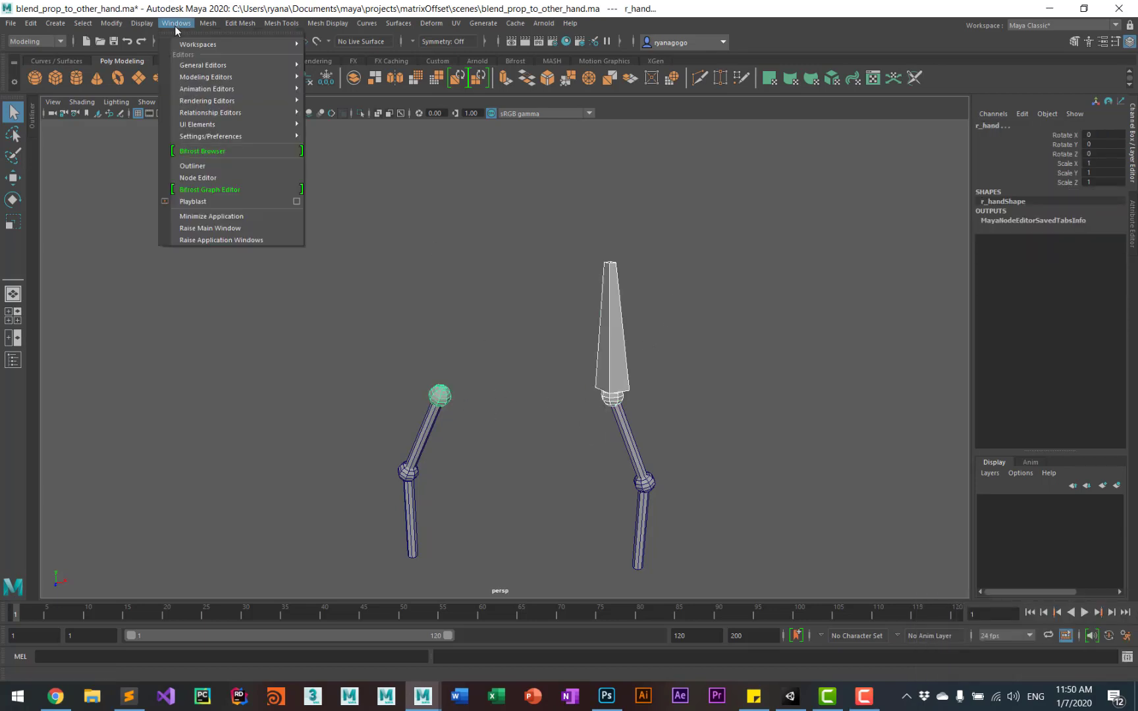
pyautogui.click(197, 177)
pyautogui.click(726, 363)
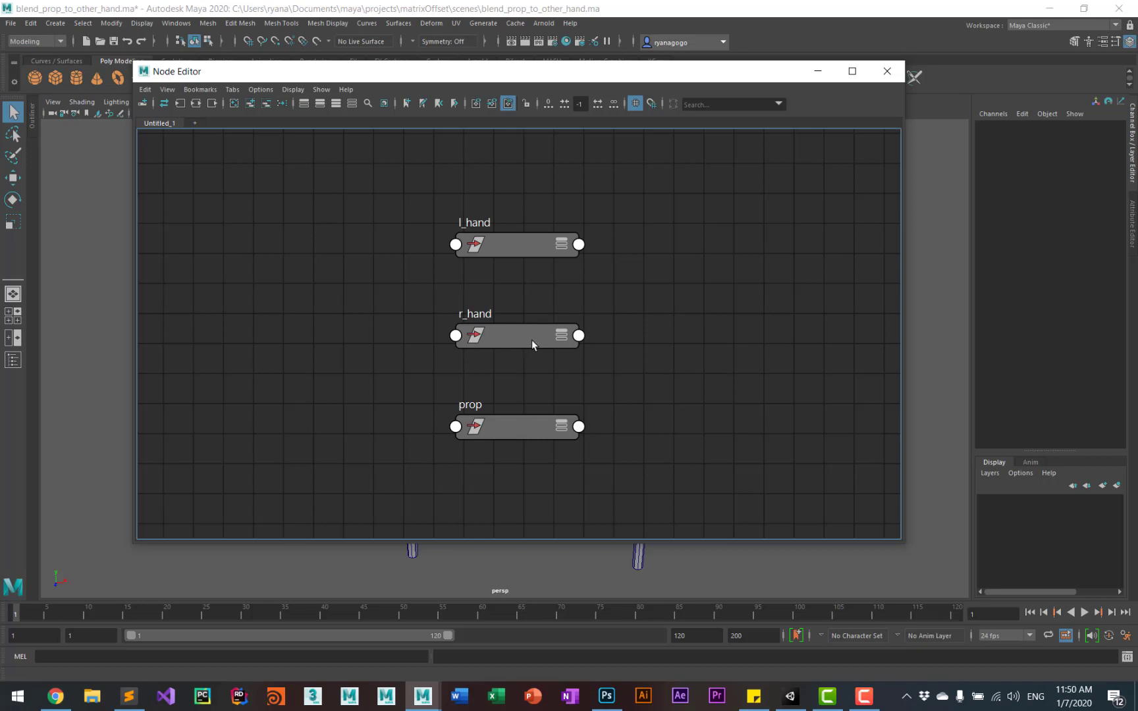
# Arrange the node graph with r_hand above l_hand on the input side and prop on the output side.
pyautogui.moveTo(531, 339); pyautogui.dragTo(291, 214)
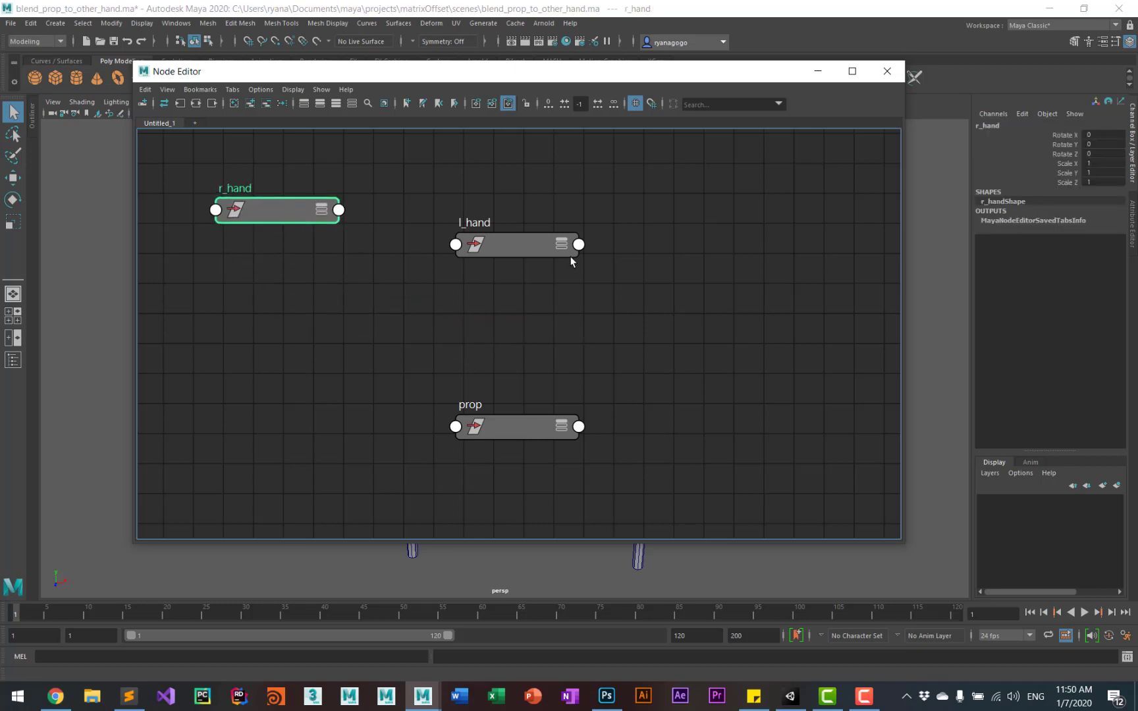
pyautogui.moveTo(540, 249); pyautogui.dragTo(302, 367)
pyautogui.moveTo(511, 410); pyautogui.dragTo(750, 296)
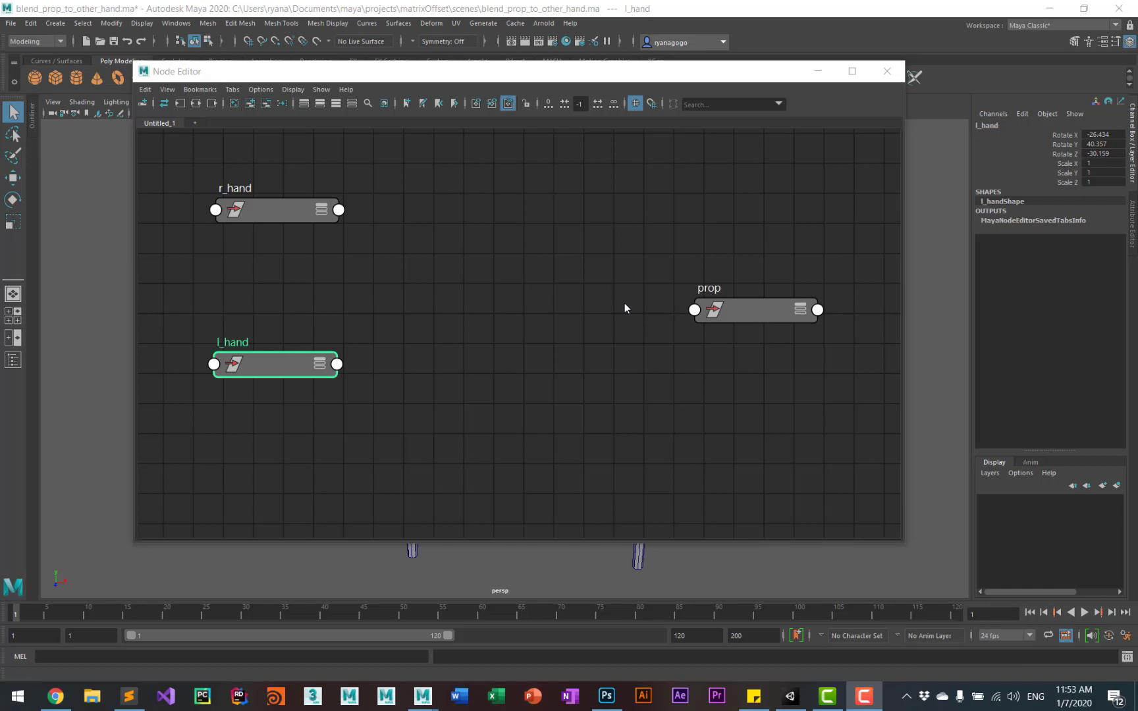
# Create a multMatrix node and place it between the hand nodes and the prop node.
pyautogui.click(303, 73)
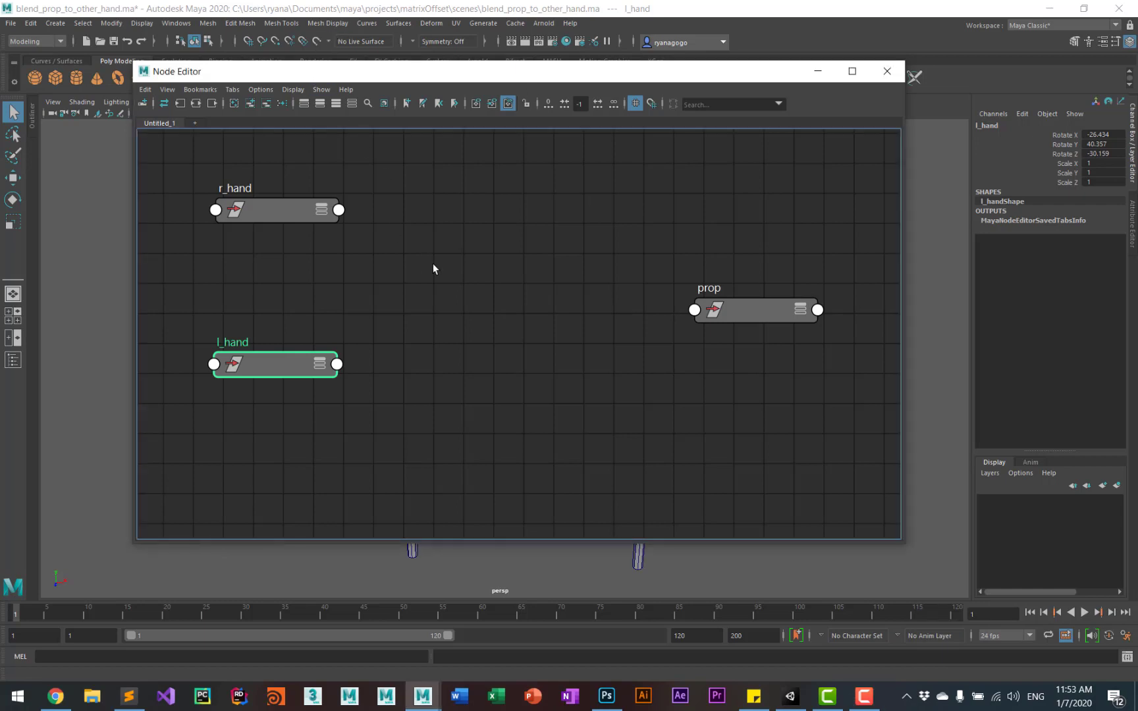
pyautogui.press('Tab')
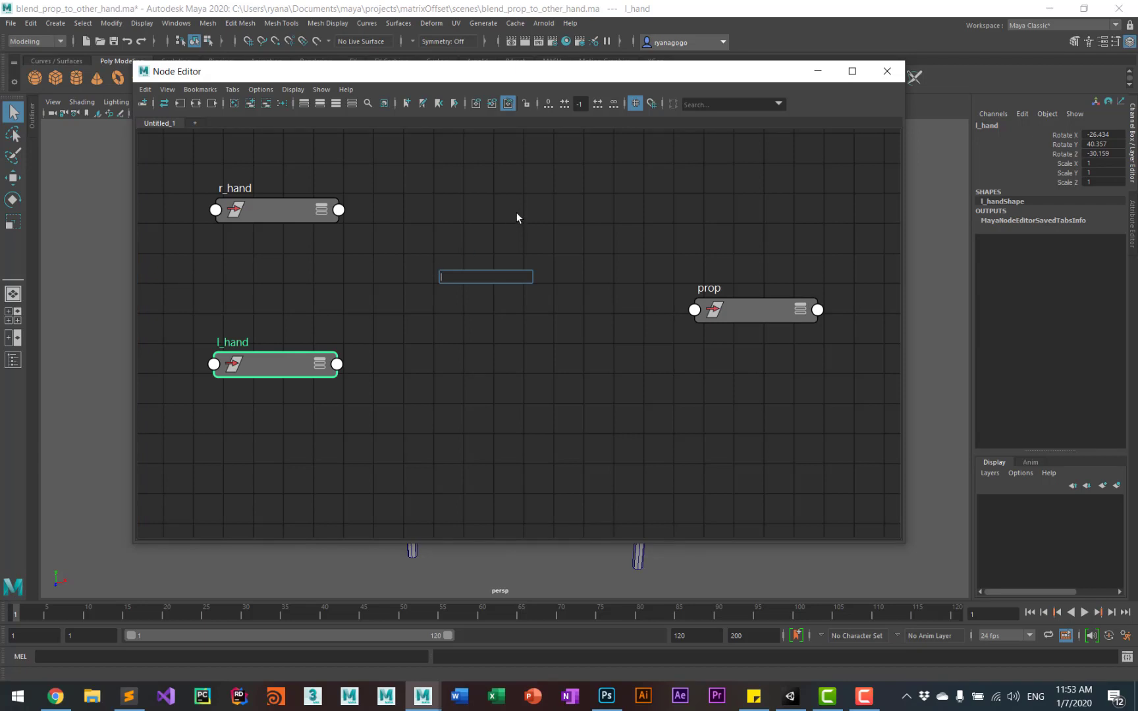
pyautogui.write('mul')
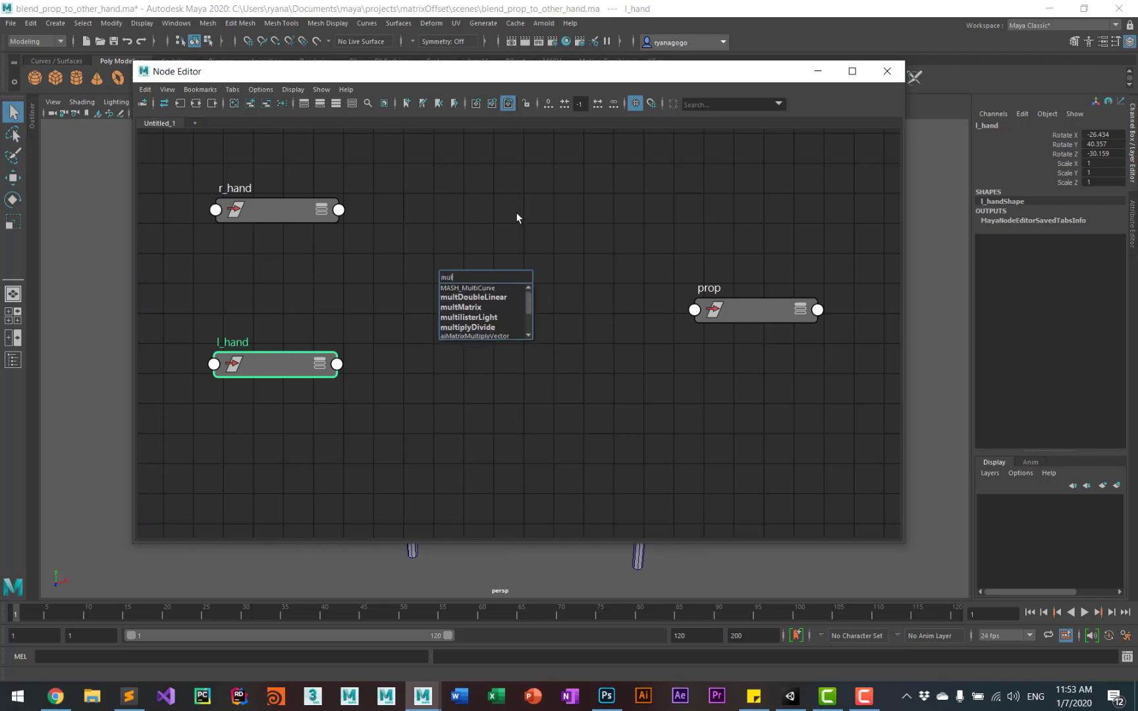
pyautogui.write('t')
pyautogui.click(472, 311)
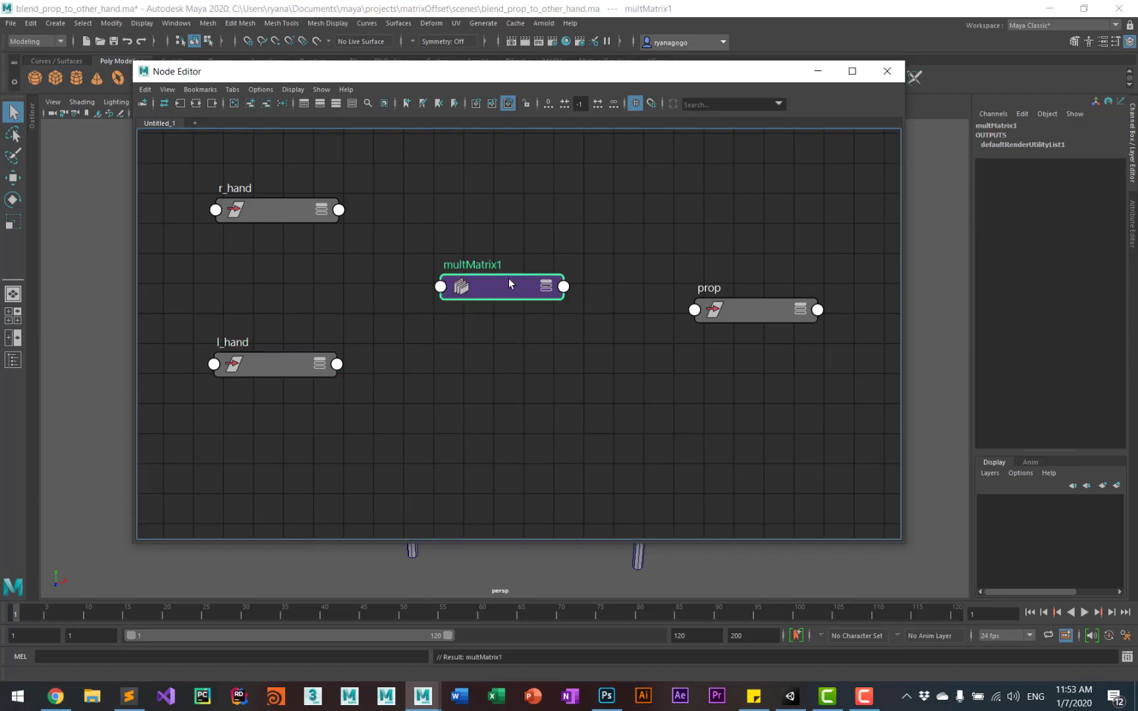
pyautogui.moveTo(509, 283); pyautogui.dragTo(490, 276)
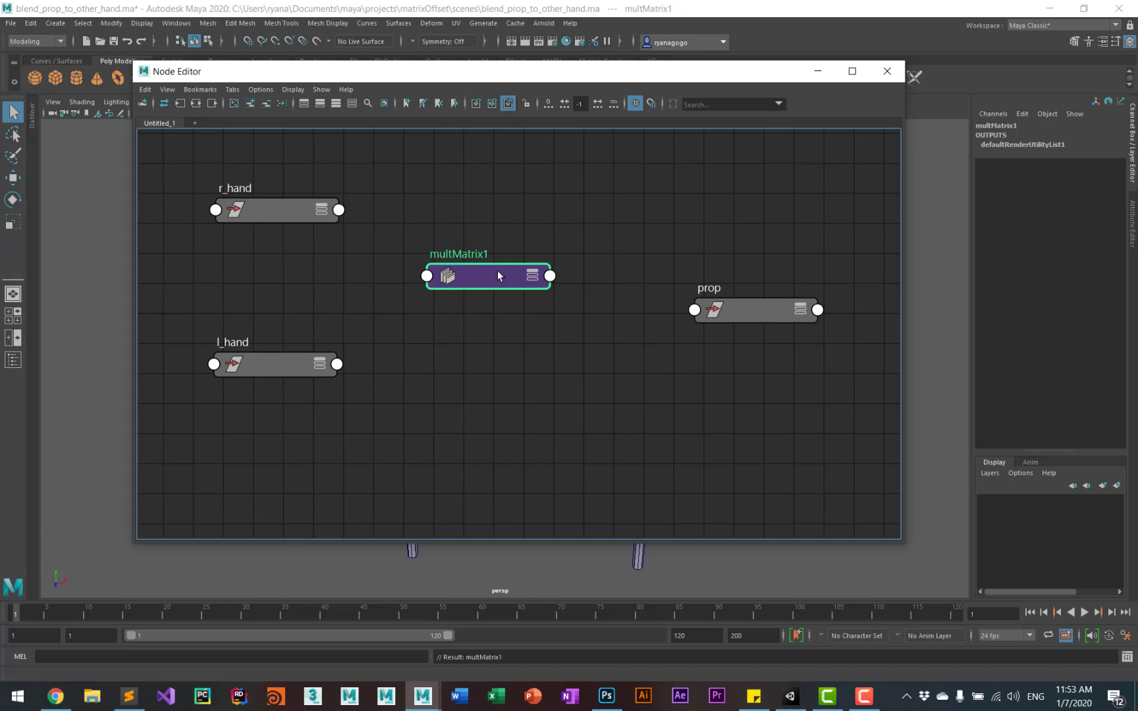
# Show the multMatrix node's attributes and add two Matrix In items to it.
pyautogui.click(1132, 222)
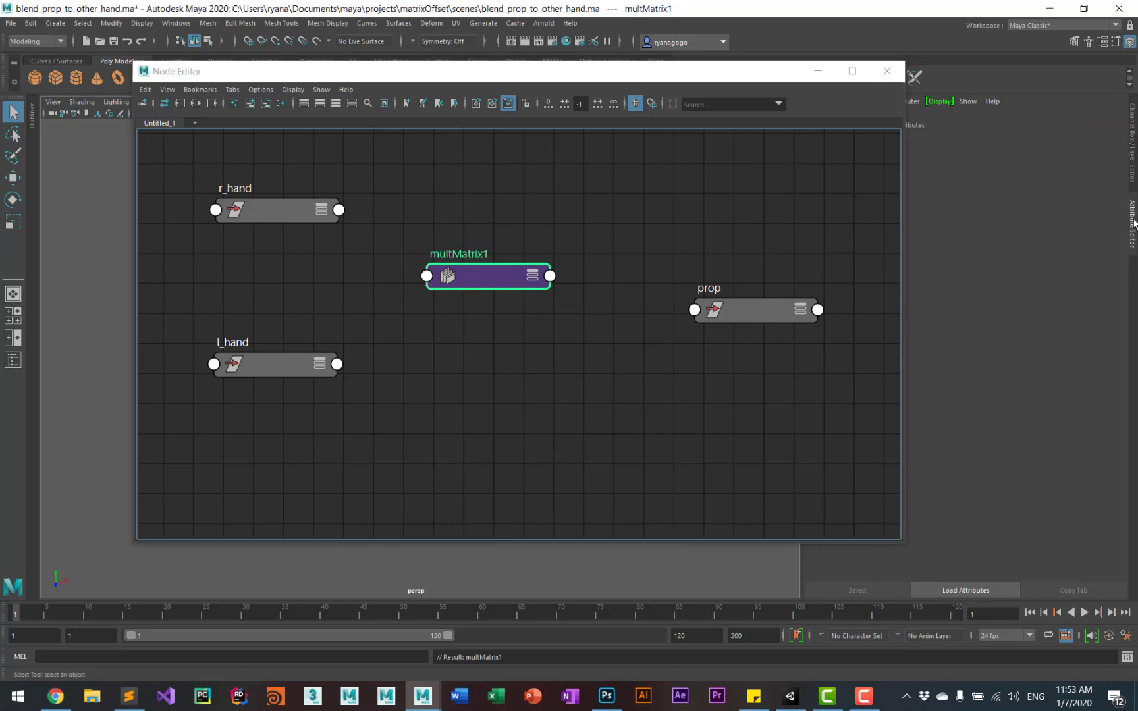
pyautogui.moveTo(728, 71); pyautogui.dragTo(598, 72)
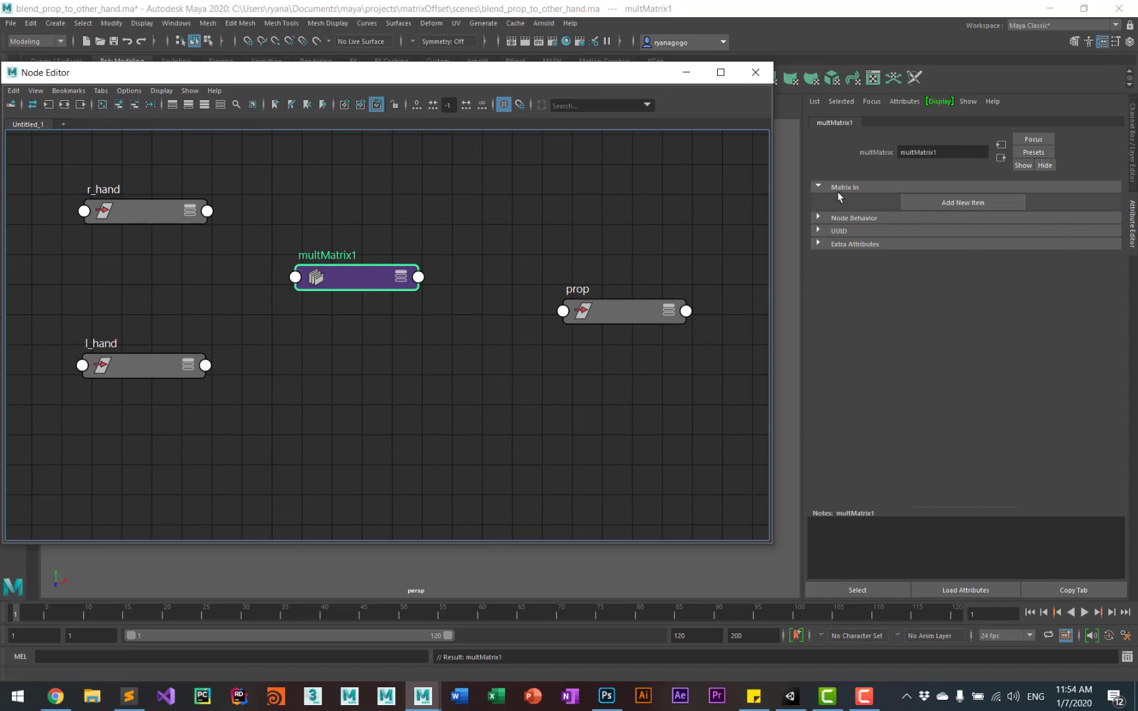
pyautogui.click(975, 201)
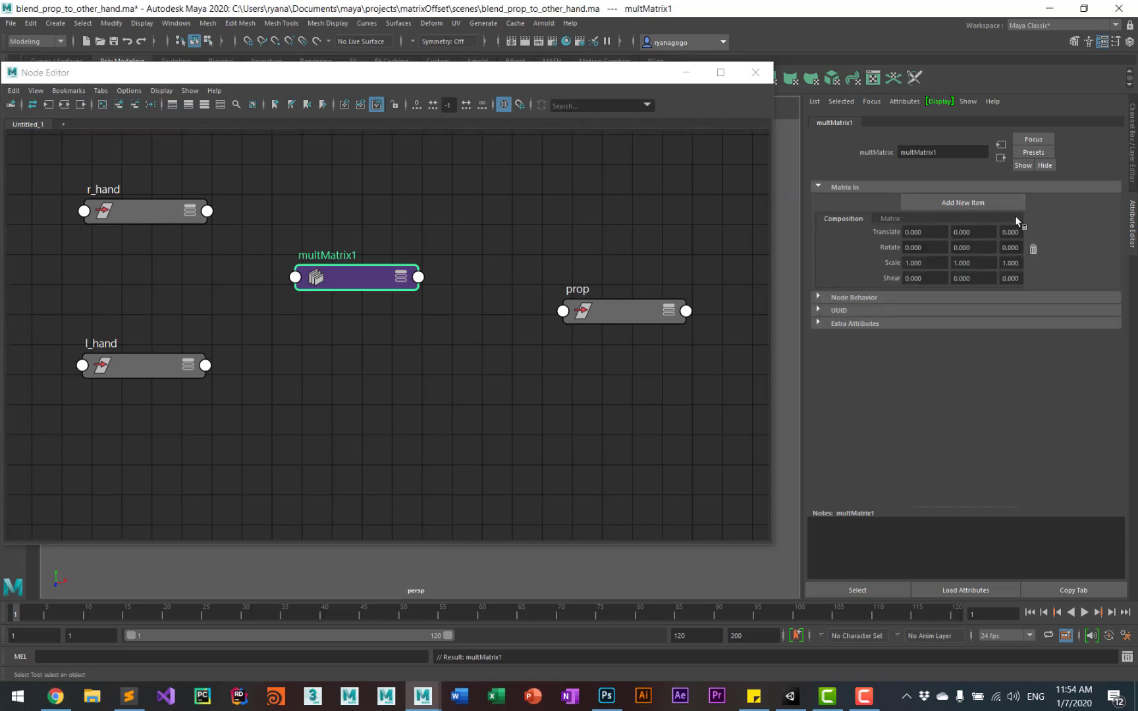
pyautogui.click(959, 201)
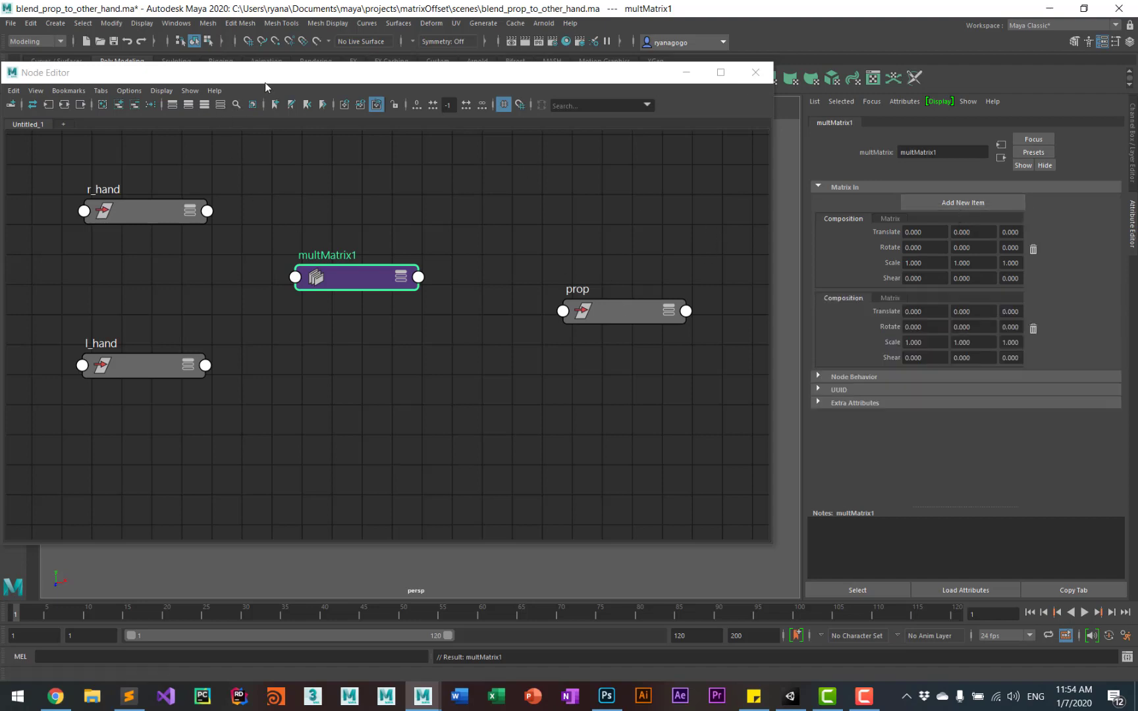
pyautogui.moveTo(265, 74); pyautogui.dragTo(317, 73)
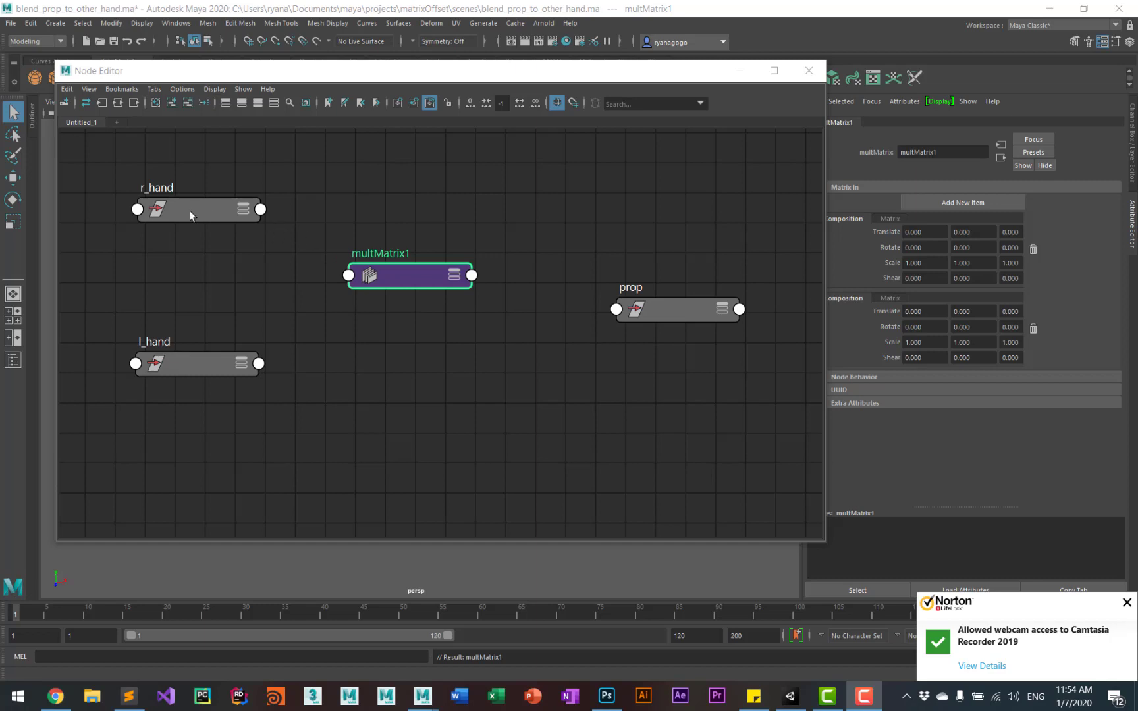
# Connect r_hand's World Matrix[0] output to the first matrixIn entry of the multMatrix node.
pyautogui.moveTo(190, 210); pyautogui.dragTo(185, 203)
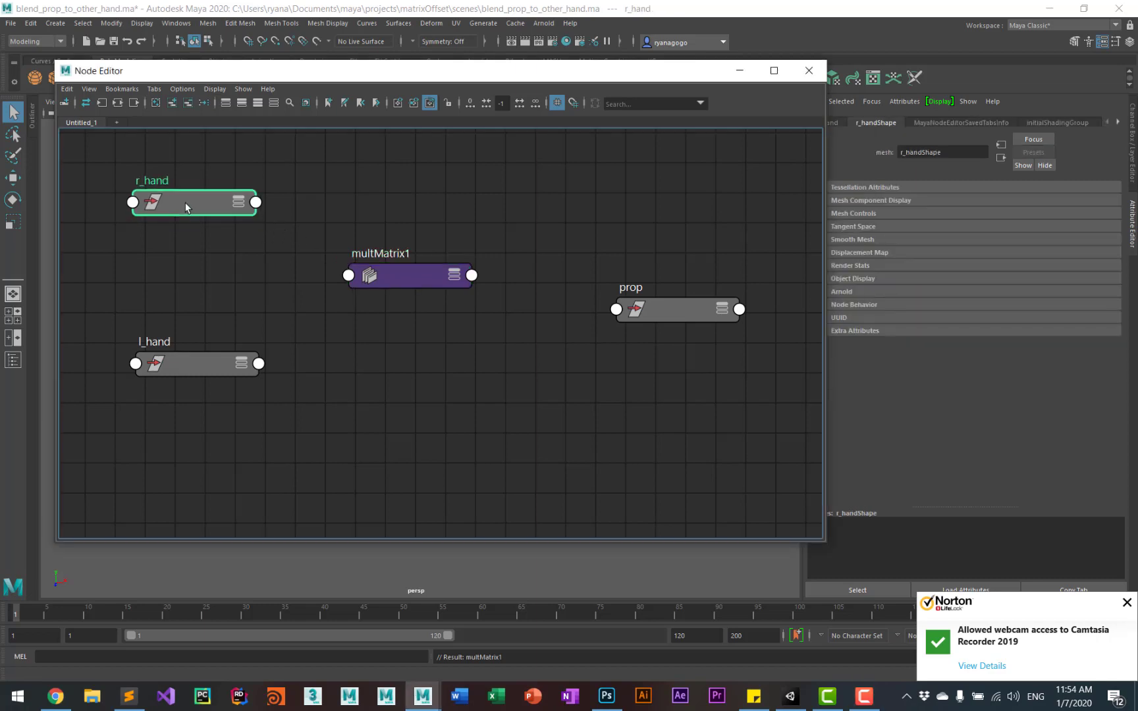
pyautogui.click(256, 204)
pyautogui.moveTo(319, 379)
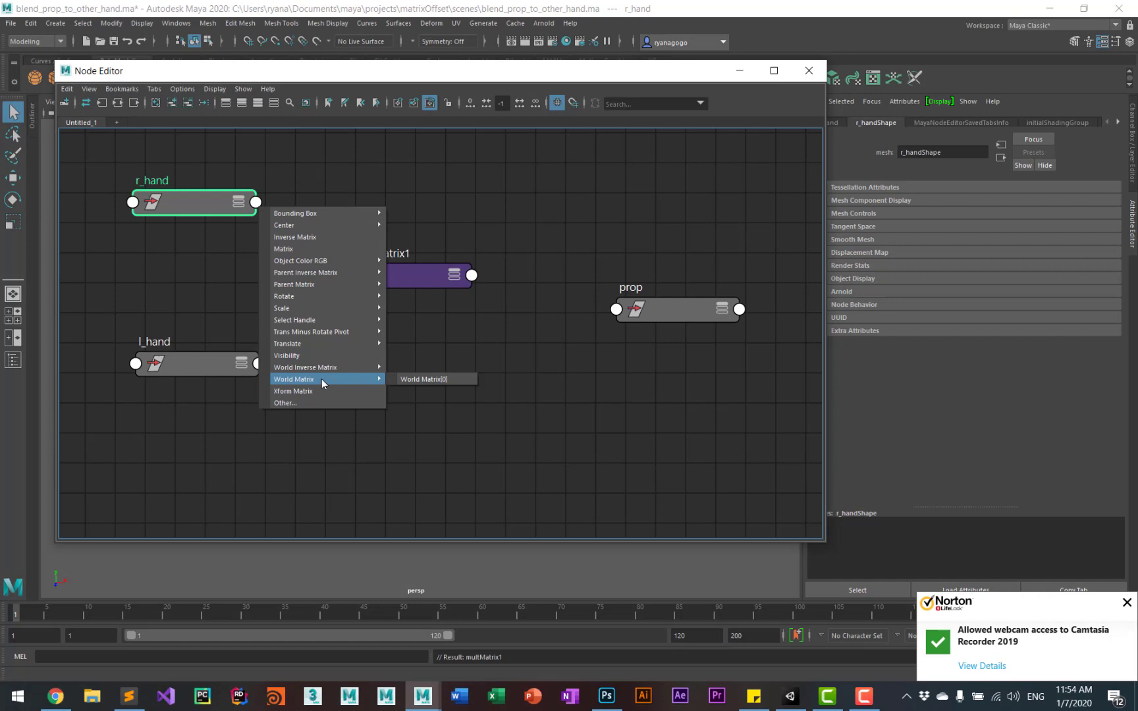
pyautogui.click(430, 379)
pyautogui.click(347, 276)
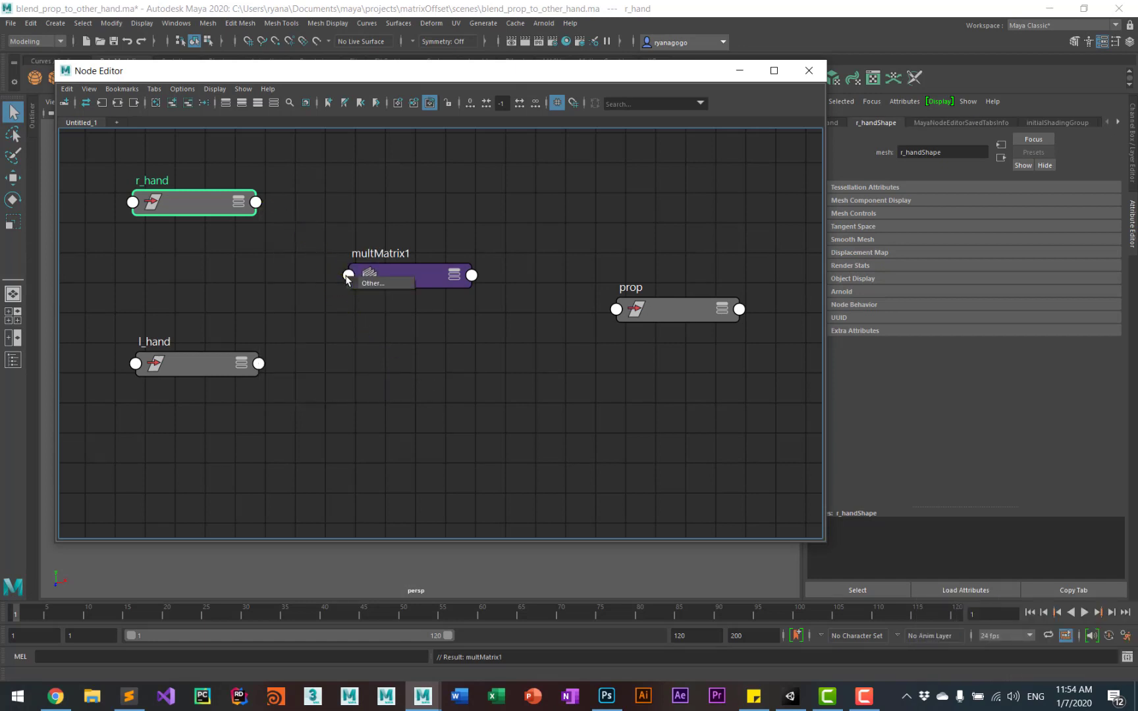
pyautogui.click(370, 284)
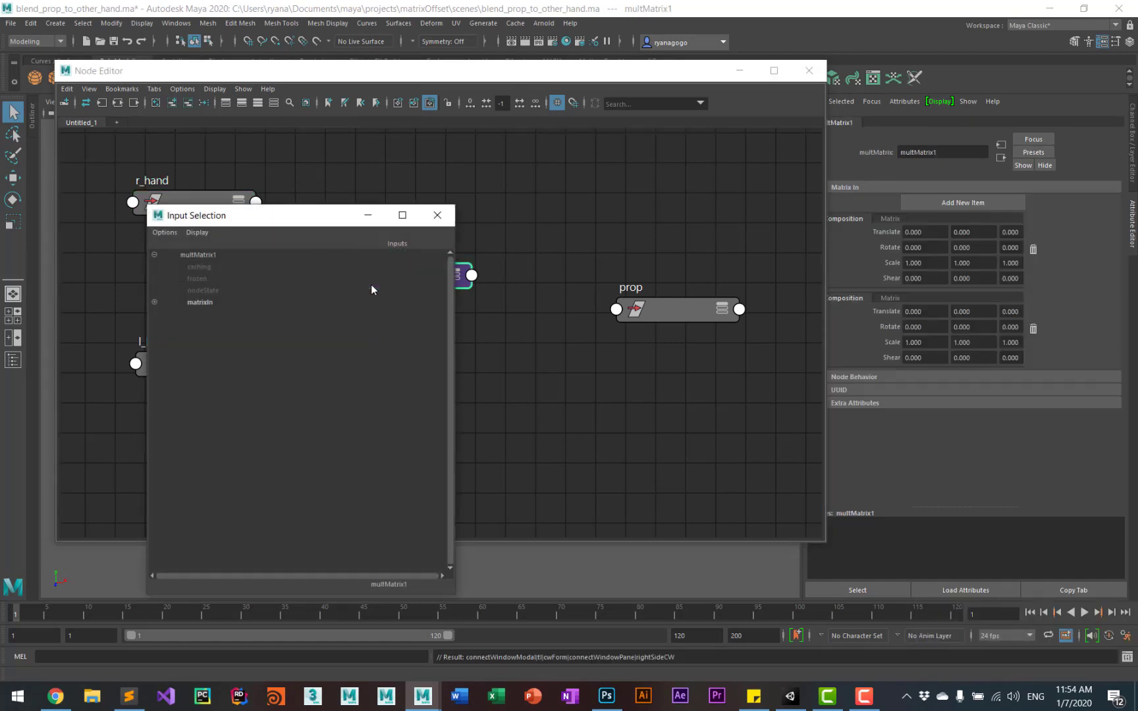
pyautogui.click(154, 302)
pyautogui.click(216, 314)
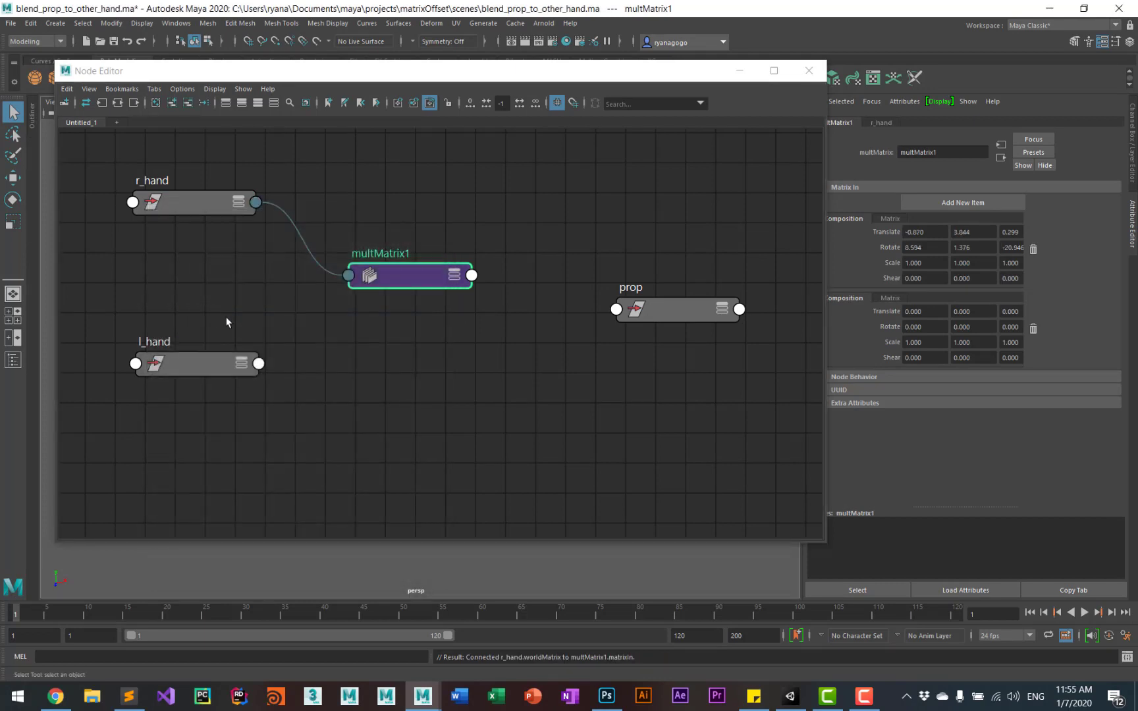
# Expand the multMatrix node to list its attributes and individual Matrix In entries, and nudge it slightly upward.
pyautogui.click(454, 276)
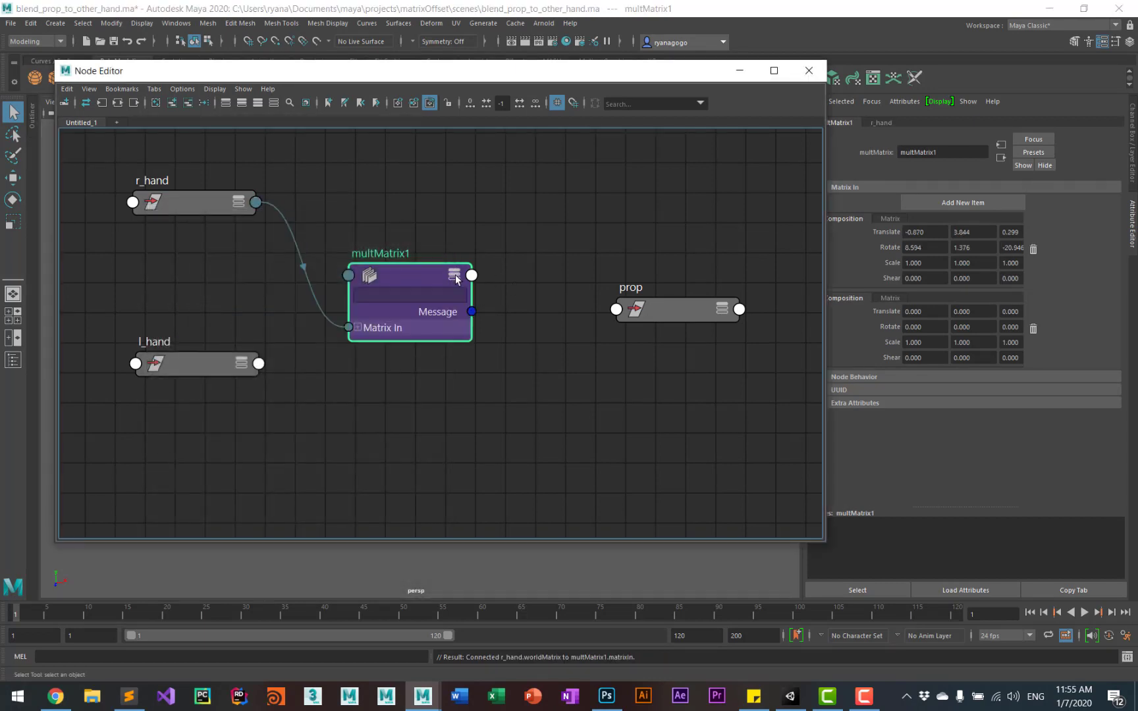
pyautogui.click(453, 276)
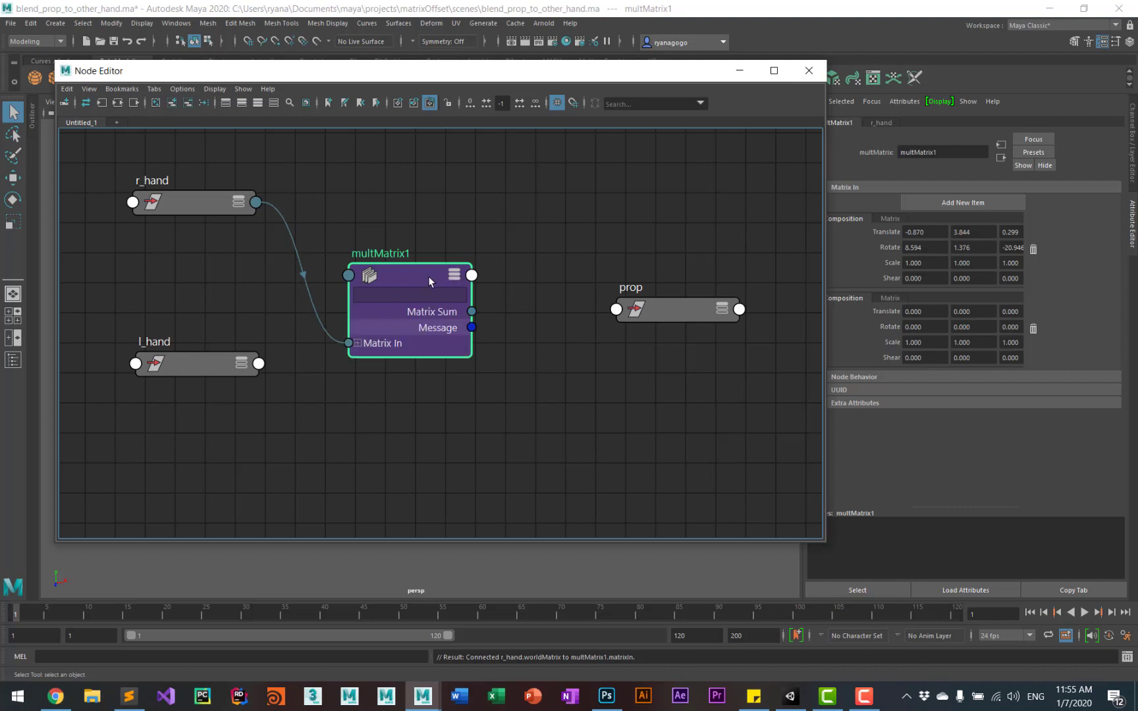
pyautogui.click(358, 343)
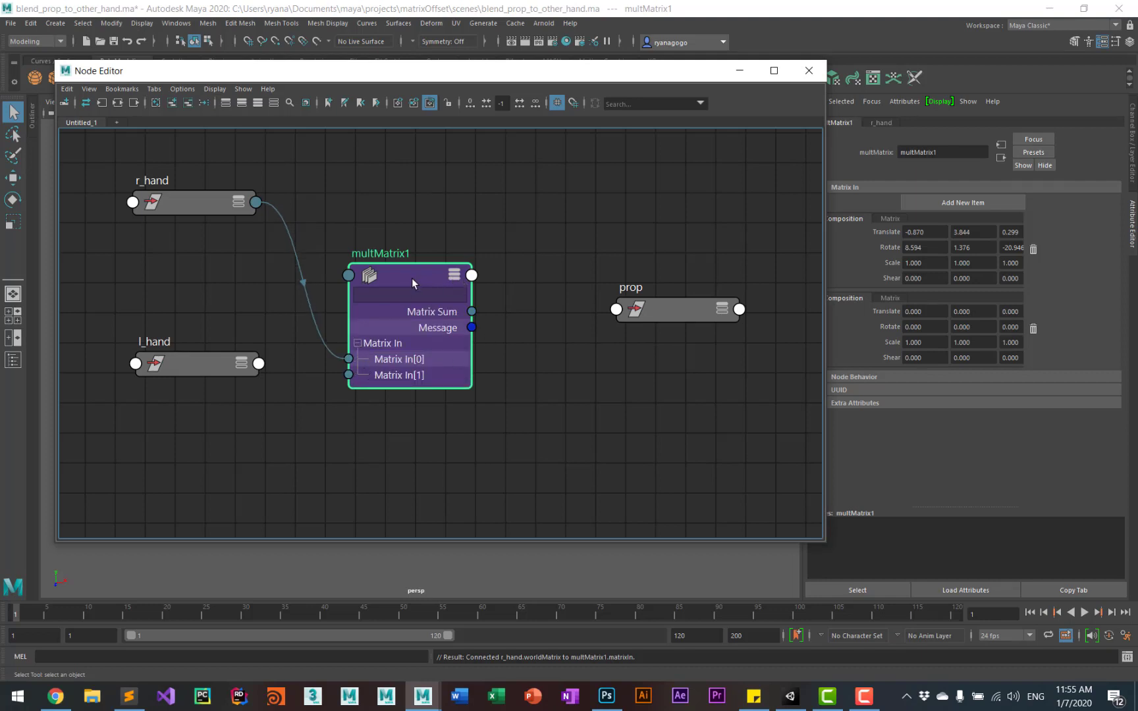
pyautogui.moveTo(412, 278); pyautogui.dragTo(415, 269)
# Connect l_hand's World Inverse Matrix[0] output to the Matrix In[1] entry of the multMatrix node.
pyautogui.click(259, 366)
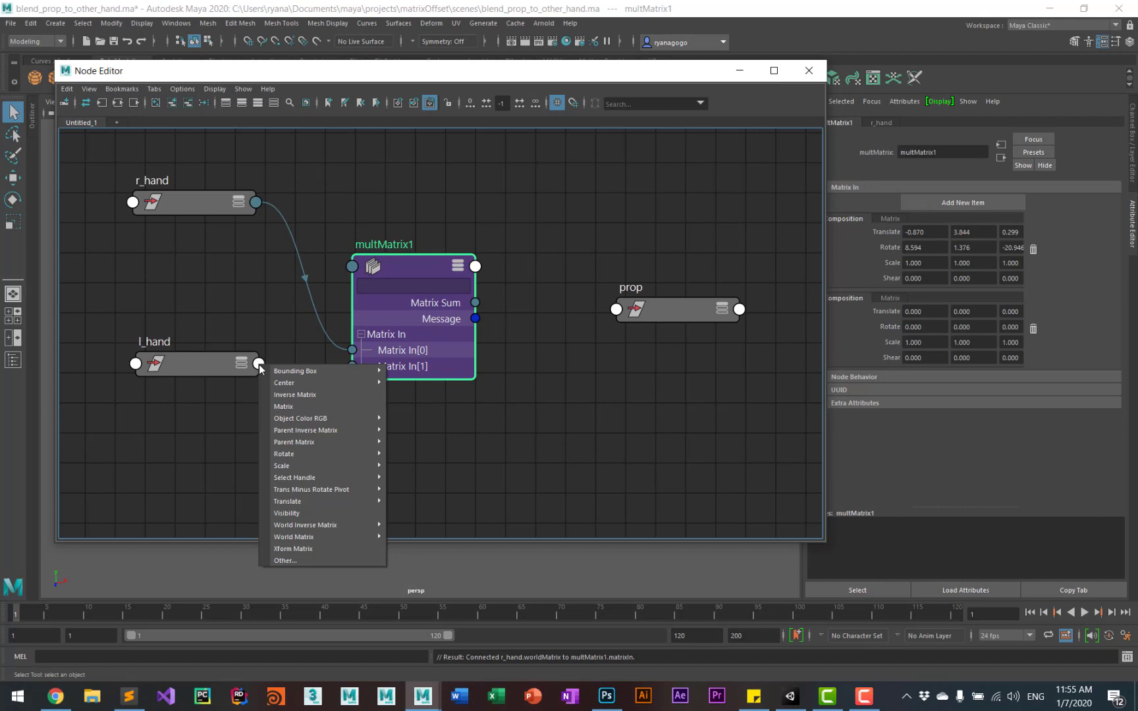
pyautogui.moveTo(304, 525)
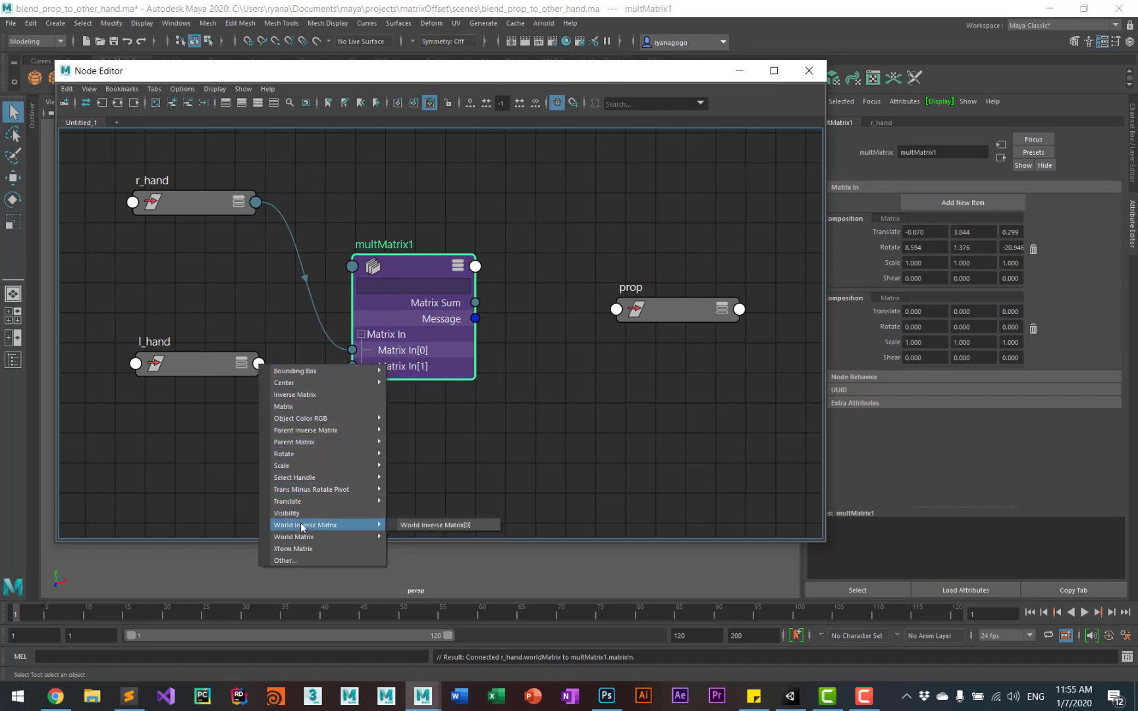
pyautogui.click(442, 525)
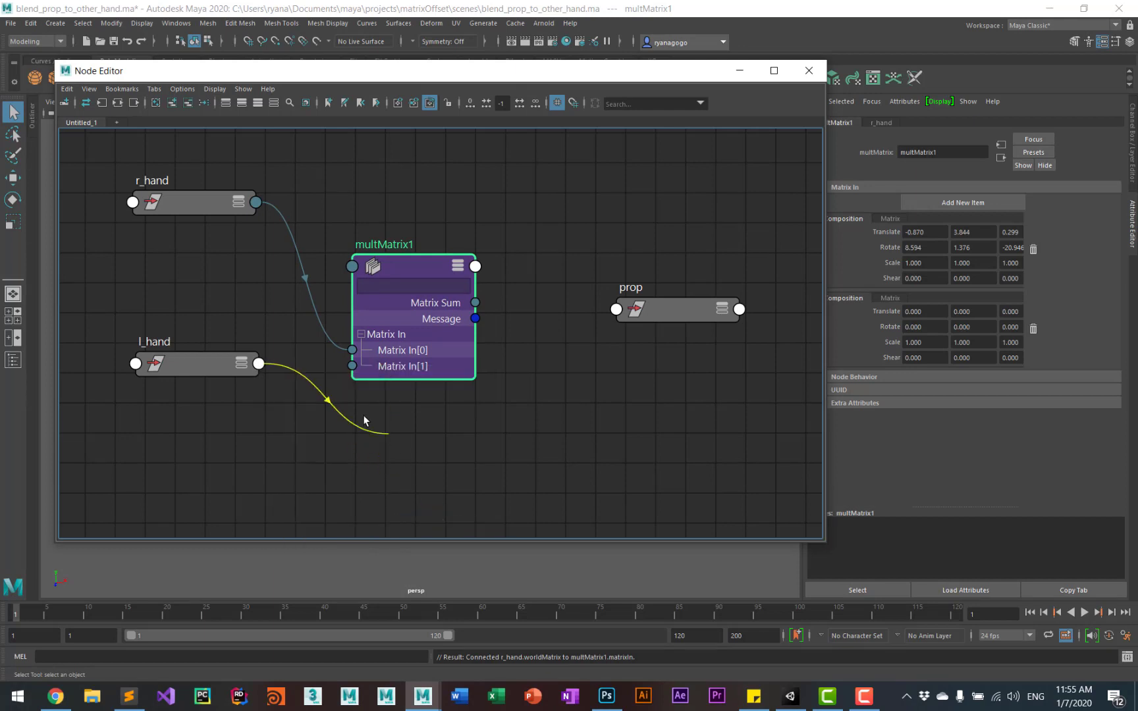
pyautogui.click(353, 366)
pyautogui.click(352, 366)
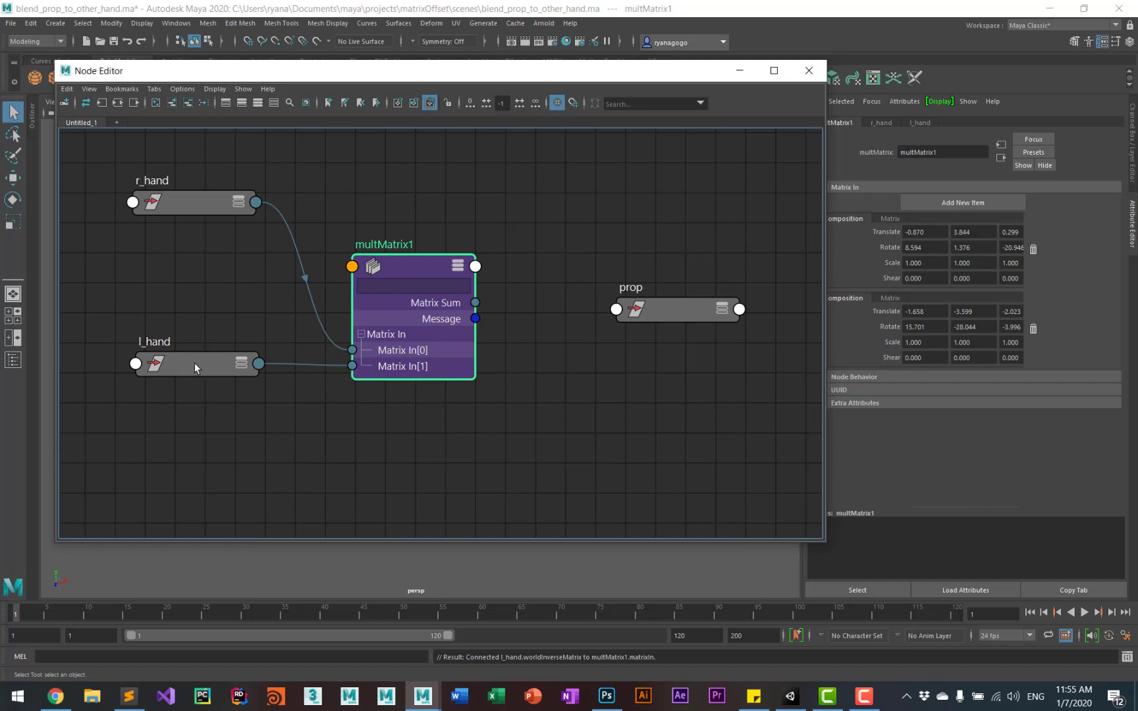
# Tidy the positions of the hand and prop nodes, and shrink and move the Node Editor so the arms in the viewport are visible.
pyautogui.moveTo(195, 367); pyautogui.dragTo(200, 392)
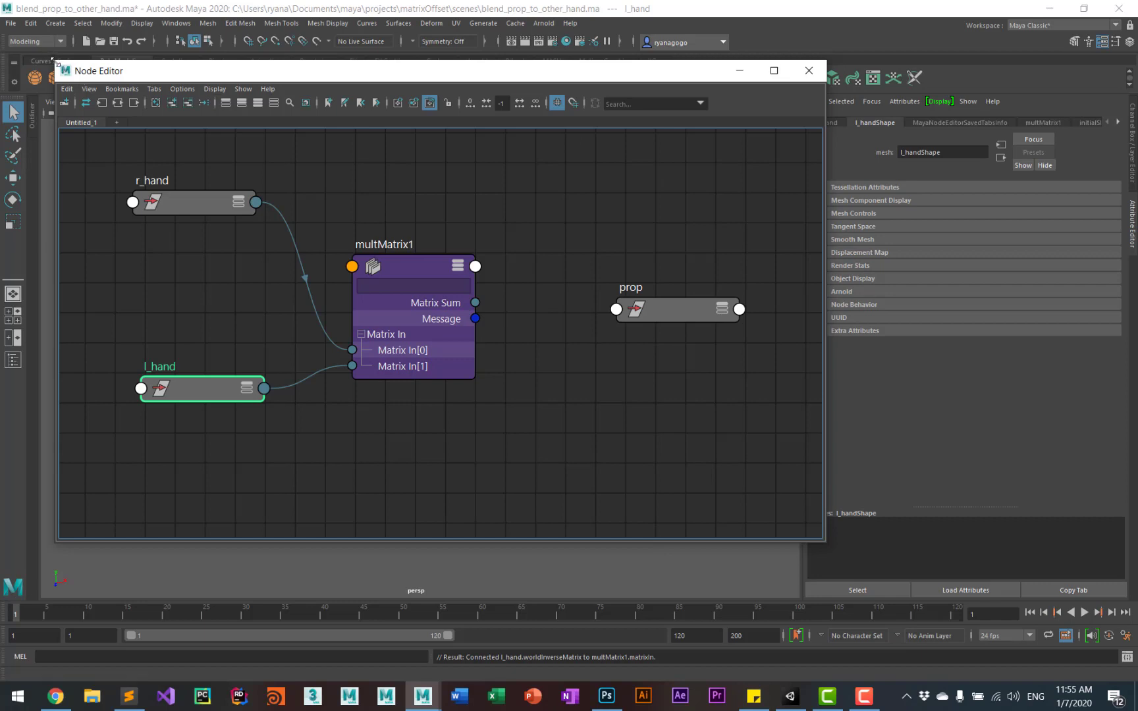
pyautogui.moveTo(58, 60); pyautogui.dragTo(127, 119)
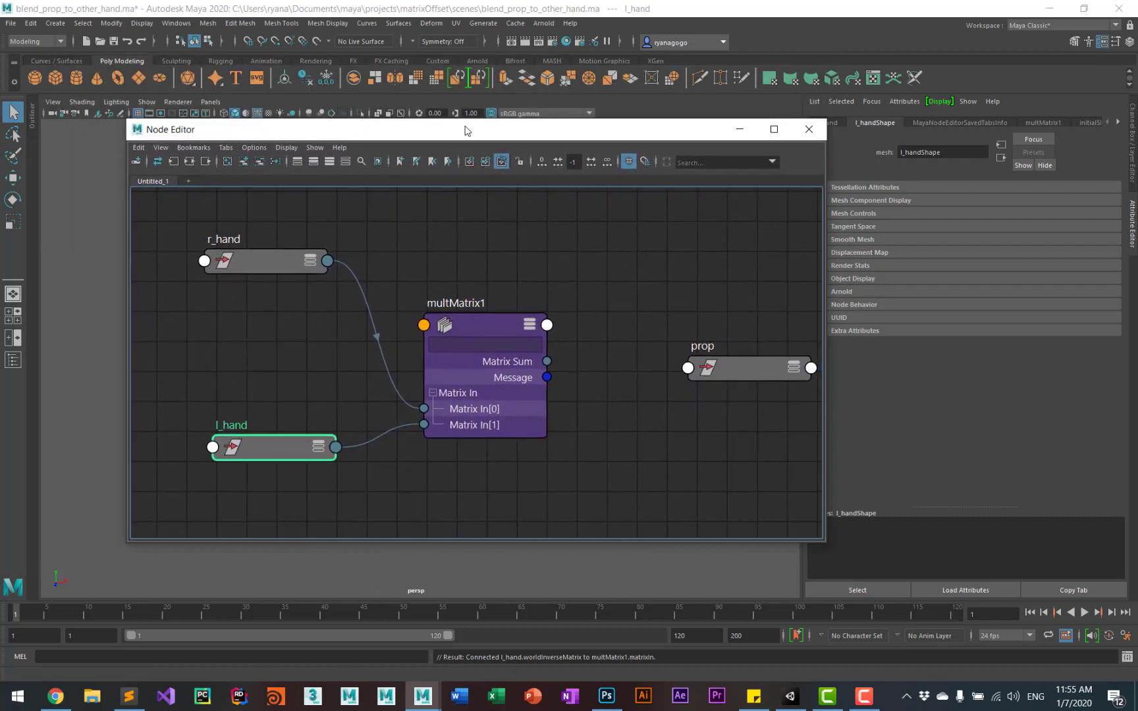
pyautogui.moveTo(466, 132); pyautogui.dragTo(379, 144)
pyautogui.moveTo(669, 386); pyautogui.dragTo(626, 370)
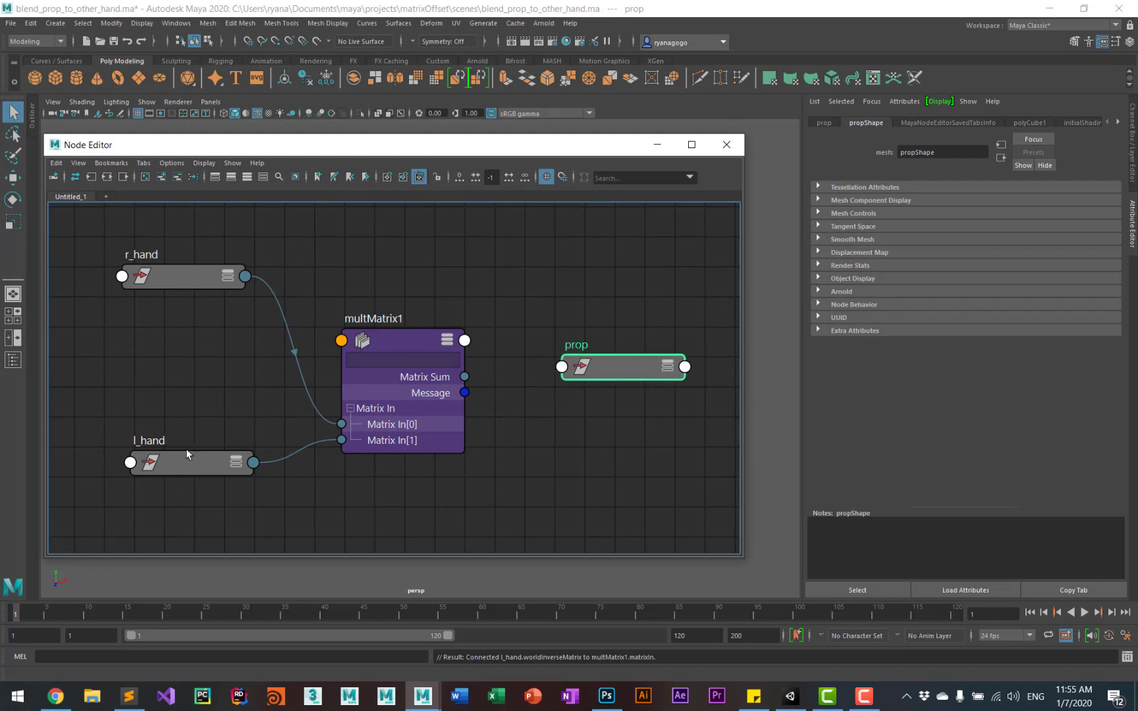
pyautogui.moveTo(186, 453); pyautogui.dragTo(181, 449)
pyautogui.moveTo(183, 276); pyautogui.dragTo(184, 279)
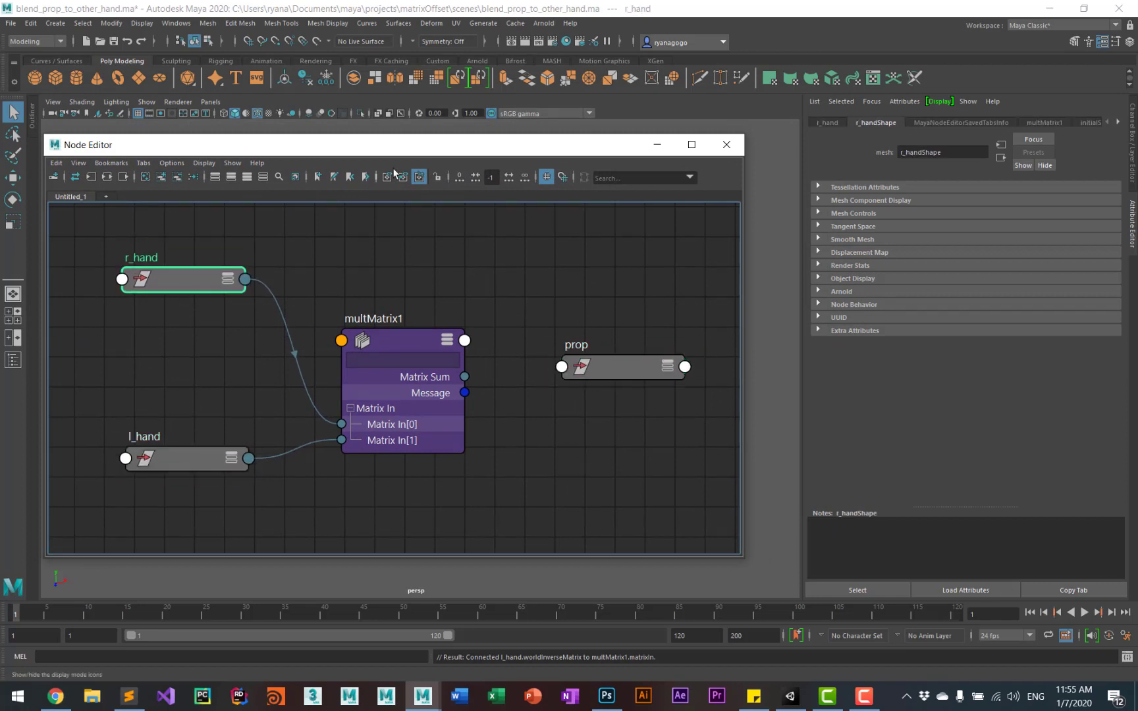
pyautogui.moveTo(432, 146); pyautogui.dragTo(878, 91)
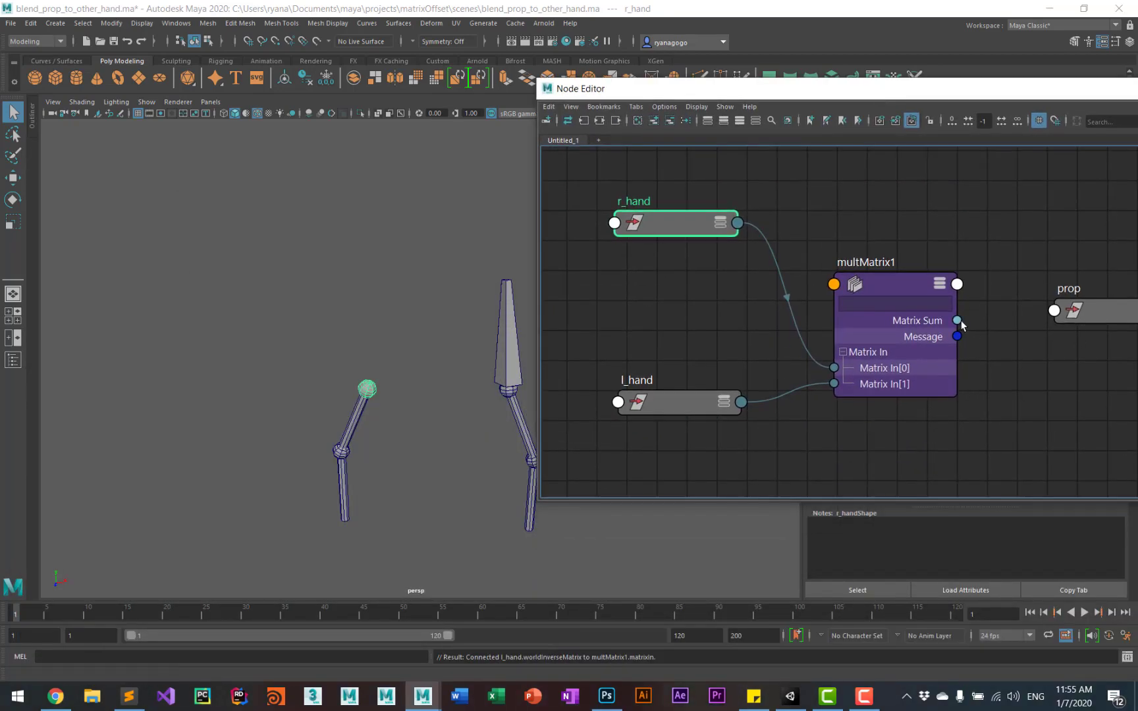
# Connect the multMatrix node's Matrix Sum output to the prop's offsetParentMatrix attribute.
pyautogui.moveTo(958, 321); pyautogui.dragTo(1052, 315)
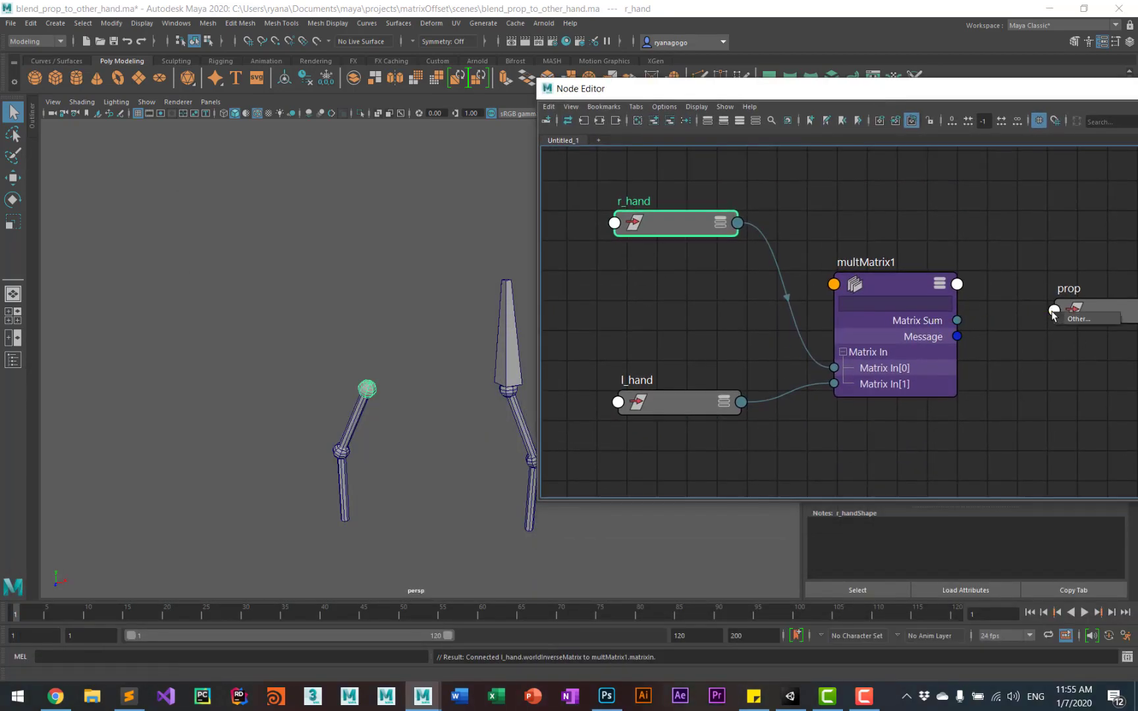
pyautogui.click(1077, 318)
pyautogui.scroll(-5, 211, 449)
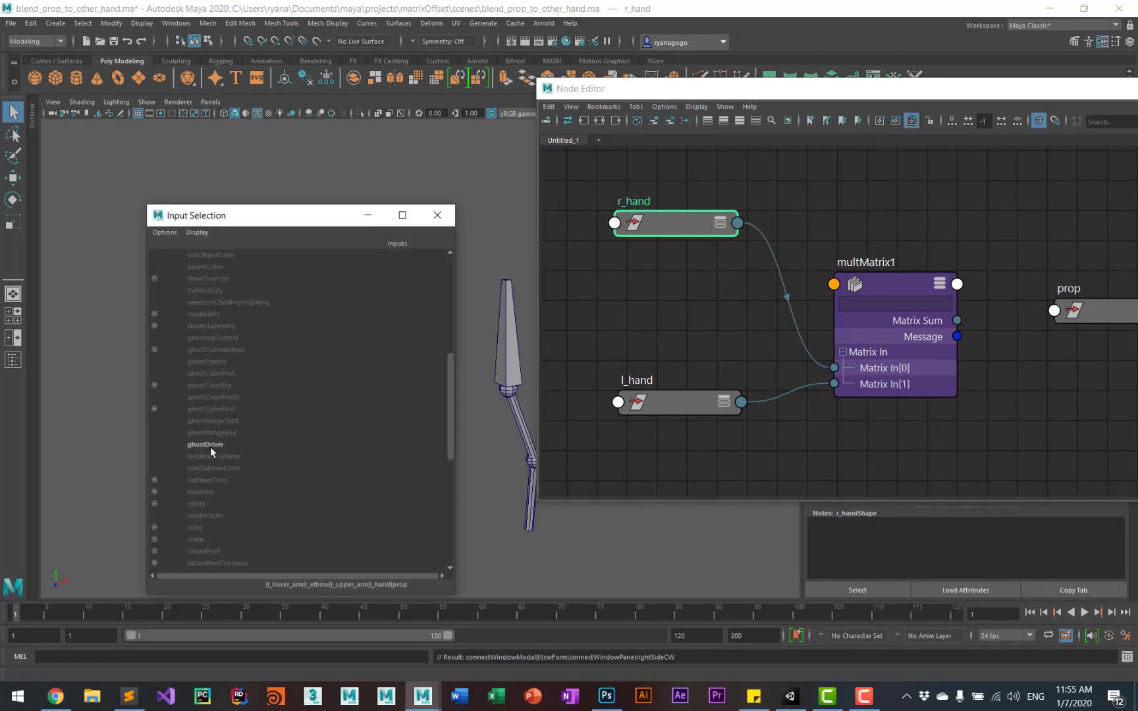
pyautogui.scroll(-6, 210, 446)
pyautogui.click(232, 444)
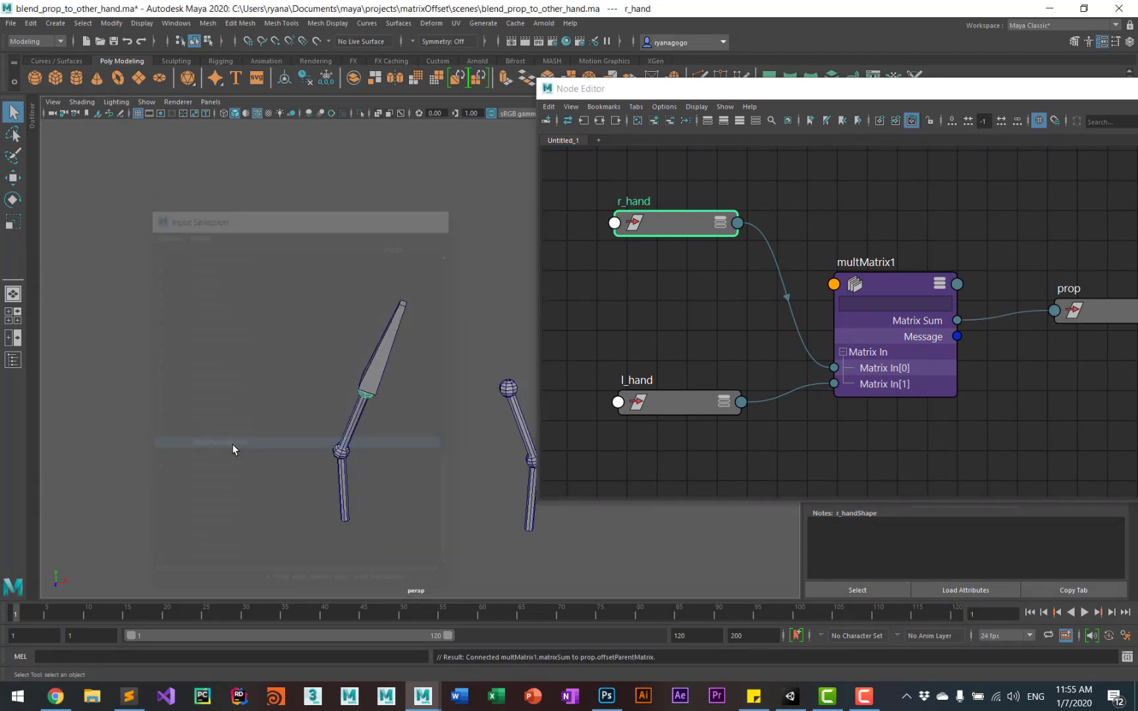
# Test how the prop follows by freely rotating the right and left lower arms in turn, undoing each rotation.
pyautogui.moveTo(742, 95); pyautogui.dragTo(848, 182)
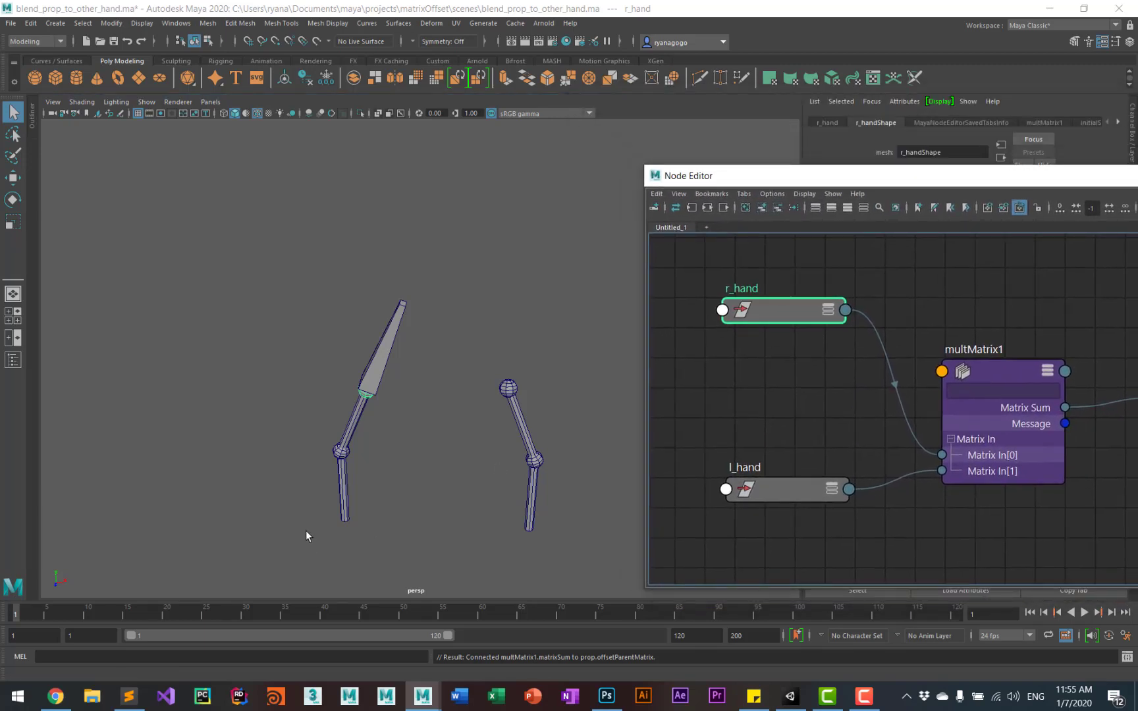
pyautogui.click(344, 495)
pyautogui.press('e')
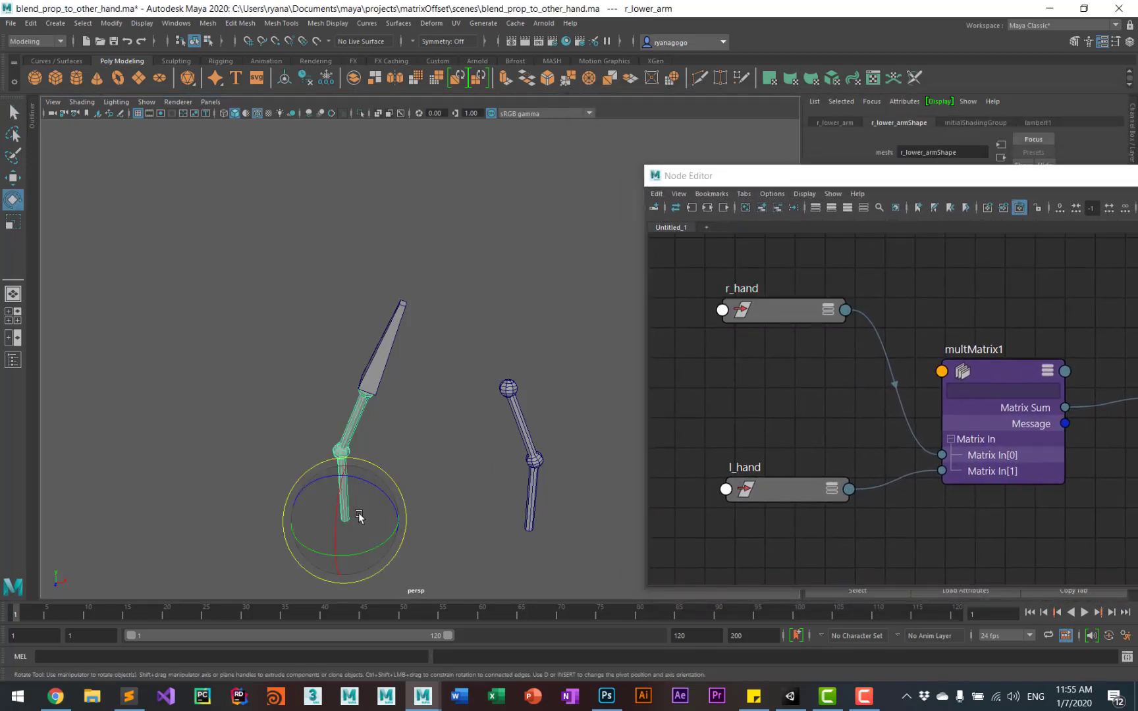
pyautogui.moveTo(358, 518); pyautogui.dragTo(461, 520)
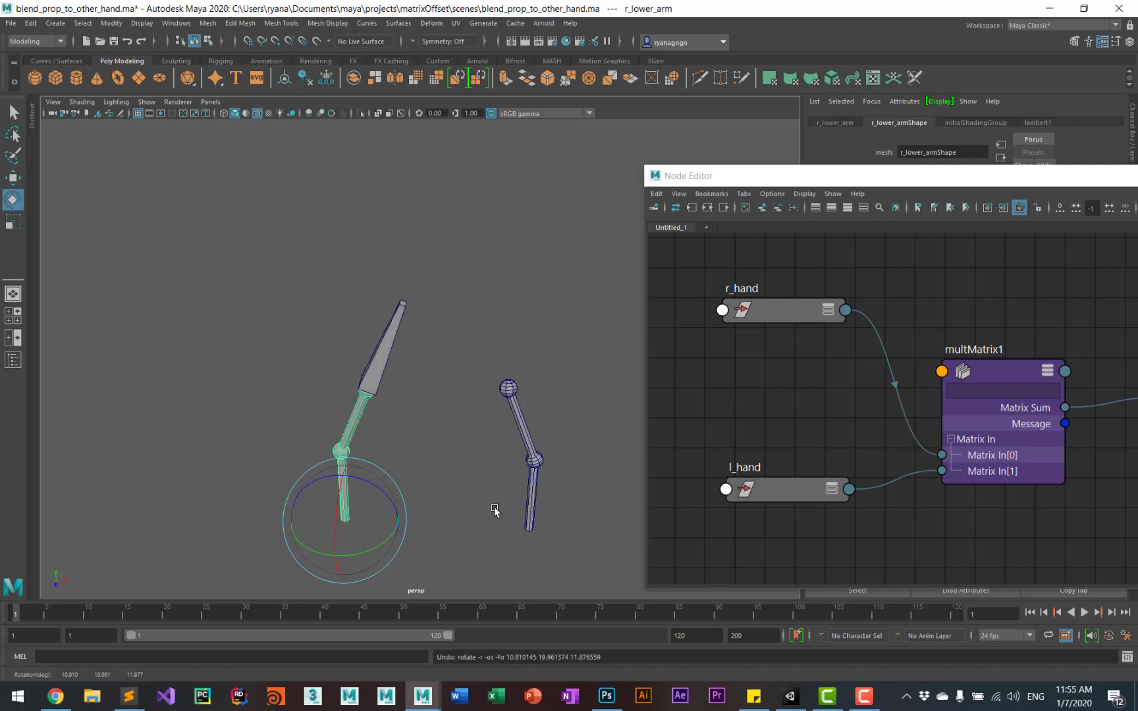
pyautogui.click(532, 519)
pyautogui.moveTo(539, 521); pyautogui.dragTo(557, 501)
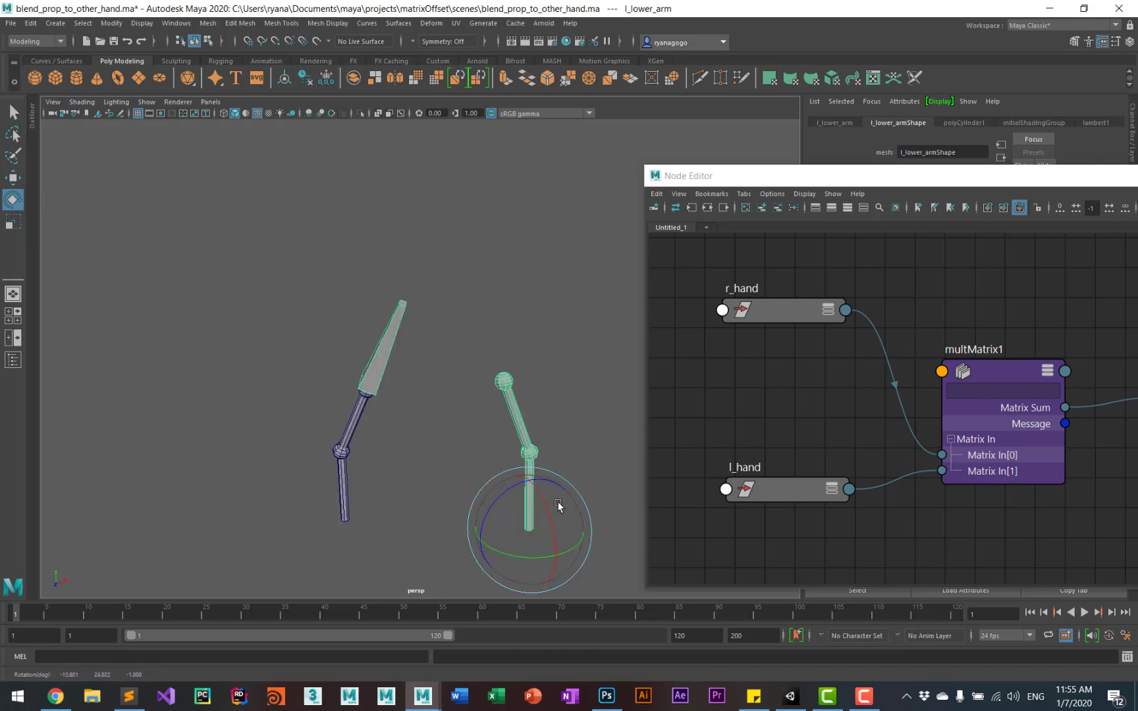
pyautogui.hotkey('ctrl', 'z')
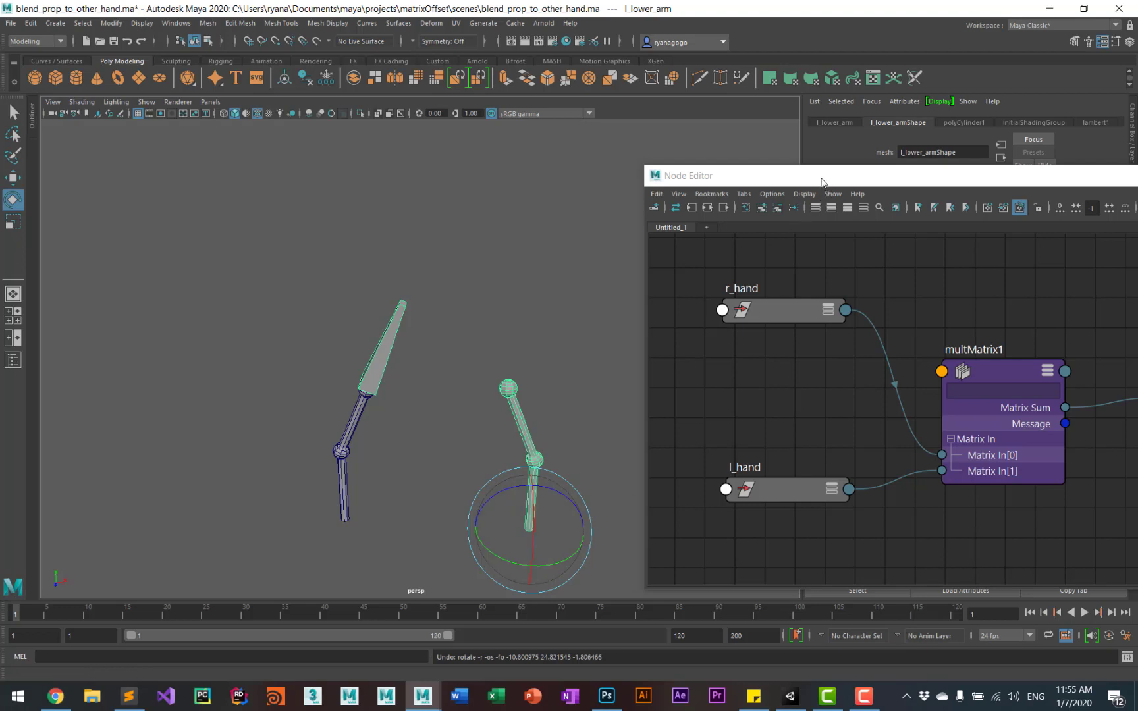
# Bring the whole node graph back into view and expand l_hand to list its individual World Inverse Matrix entries, placing the node slightly higher.
pyautogui.moveTo(821, 181); pyautogui.dragTo(383, 133)
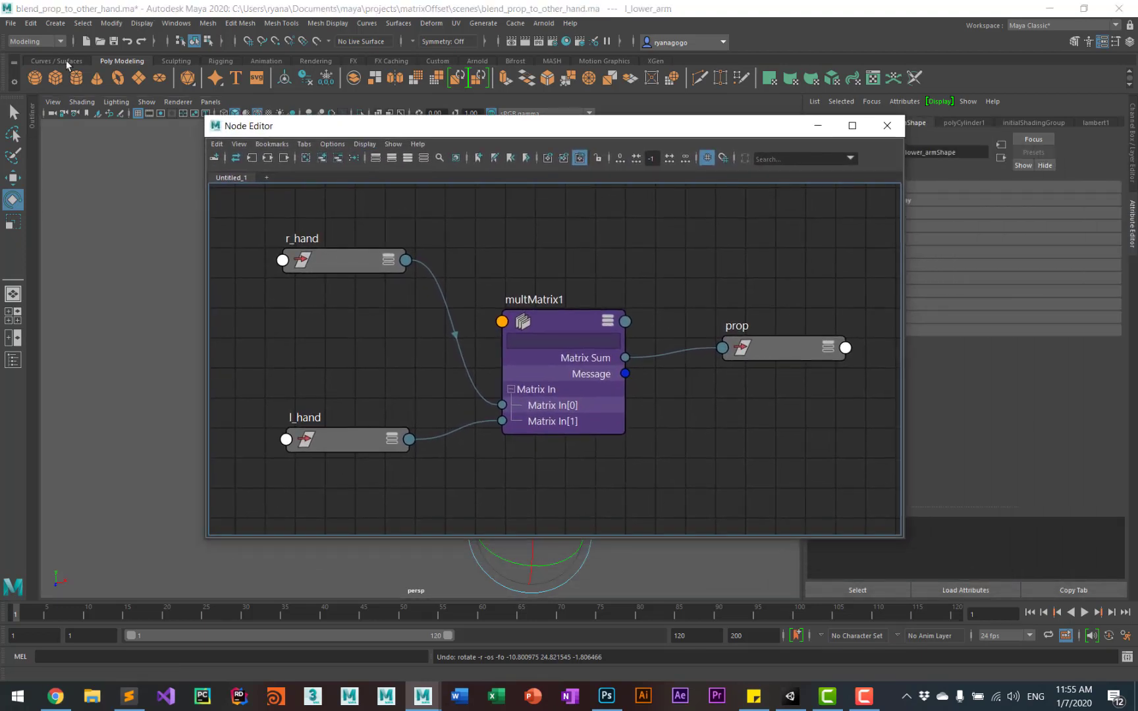
pyautogui.click(393, 441)
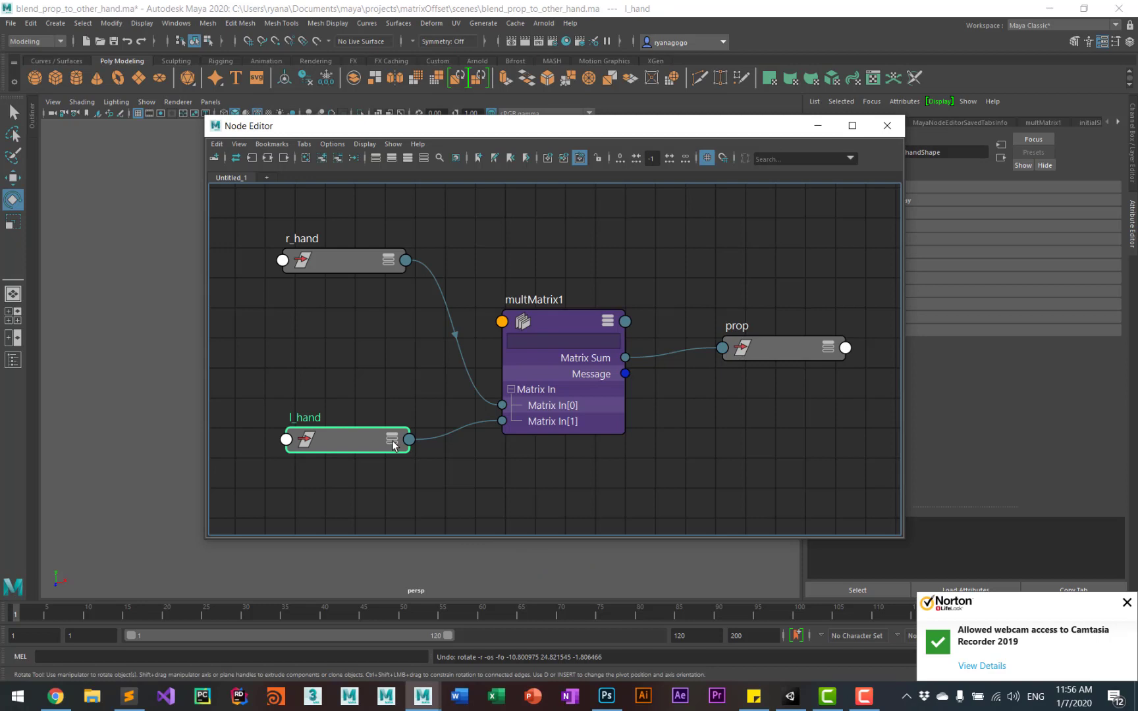
pyautogui.click(392, 441)
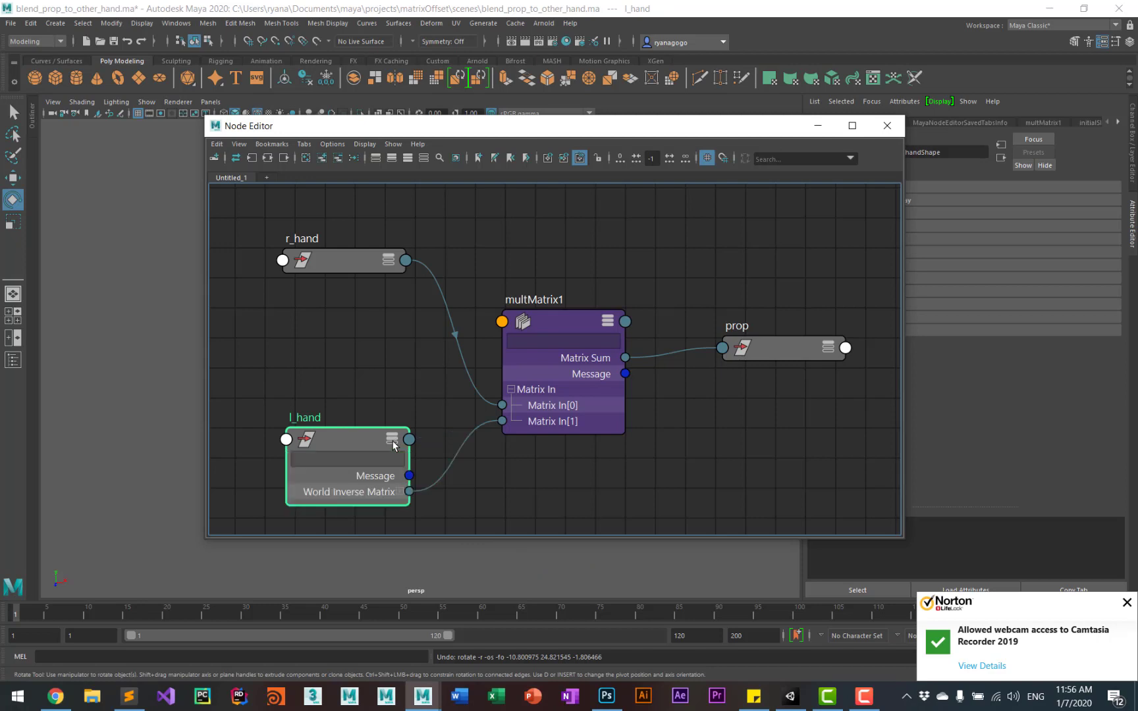
pyautogui.click(399, 491)
pyautogui.moveTo(348, 436); pyautogui.dragTo(323, 389)
# Expand r_hand to list its individual World Matrix entries and widen the l_hand node to fit its full attribute names.
pyautogui.click(381, 258)
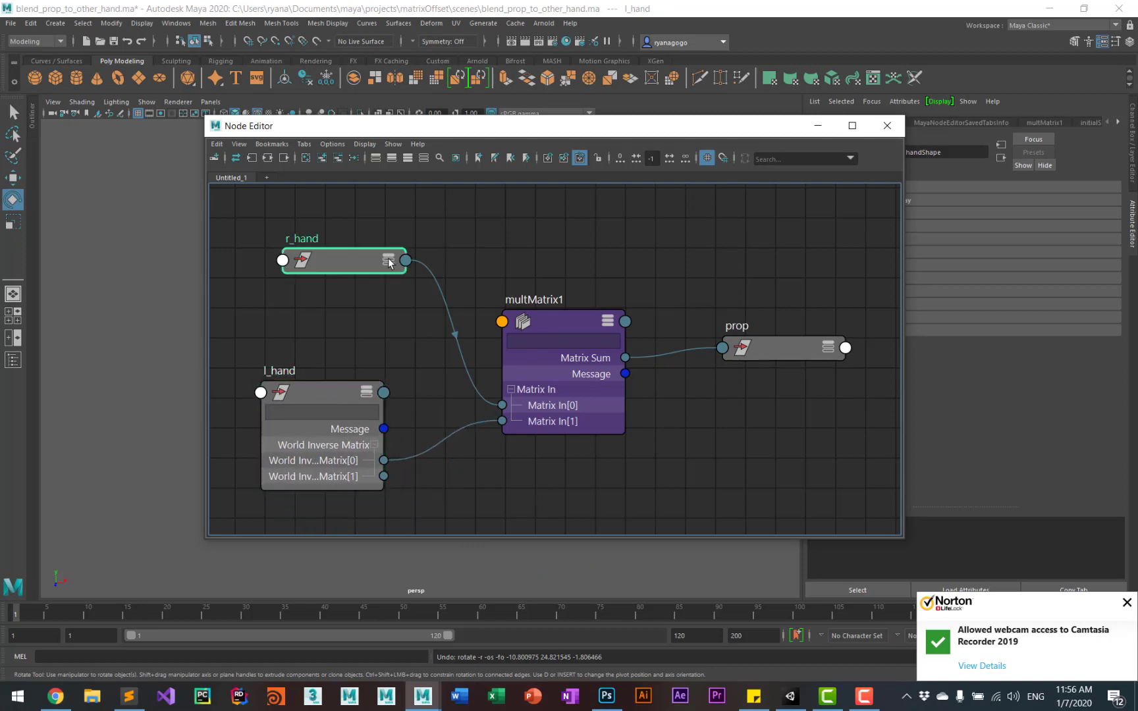
pyautogui.click(387, 259)
pyautogui.click(396, 312)
pyautogui.moveTo(341, 251); pyautogui.dragTo(329, 240)
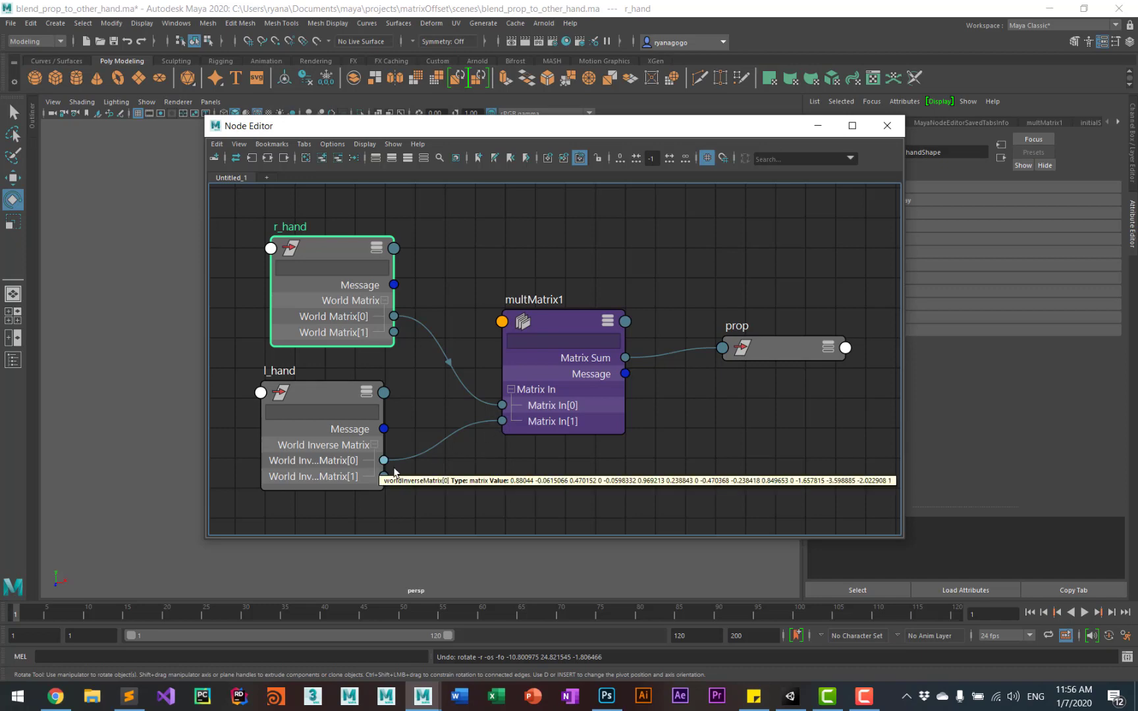
pyautogui.moveTo(384, 406); pyautogui.dragTo(404, 407)
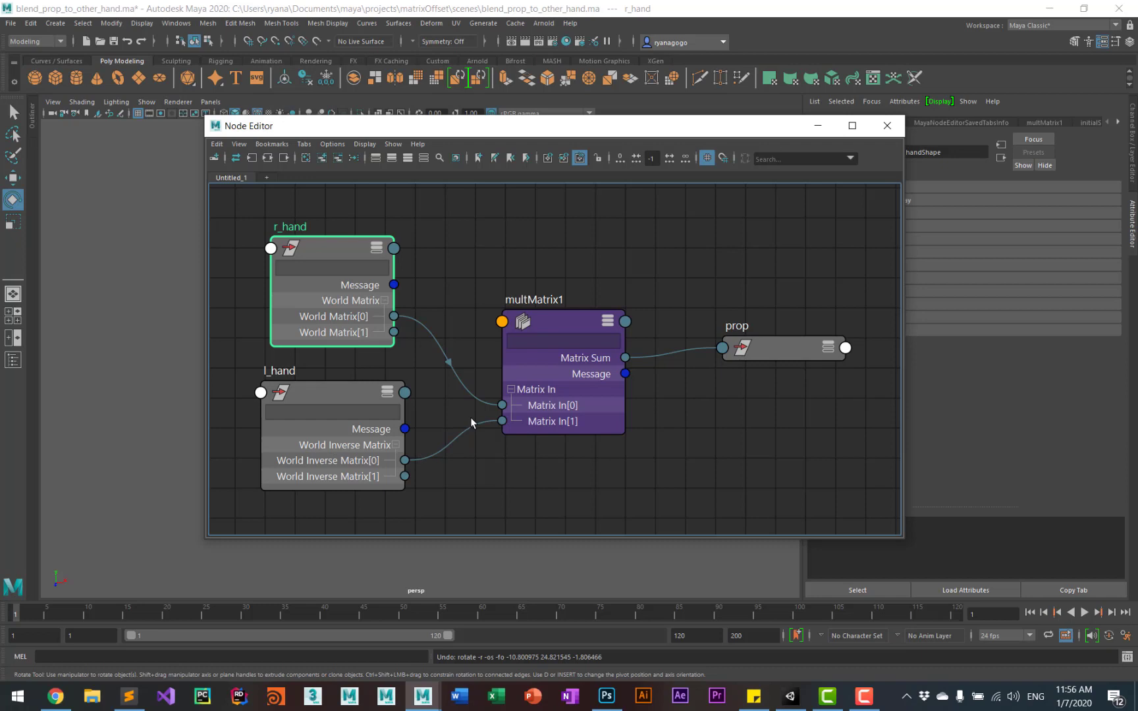
# Swap the multMatrix inputs, connecting l_hand's World Inverse Matrix[0] to Matrix In[0] and r_hand's World Matrix[0] to Matrix In[1], and uncover the viewport arms.
pyautogui.moveTo(404, 460); pyautogui.dragTo(507, 403)
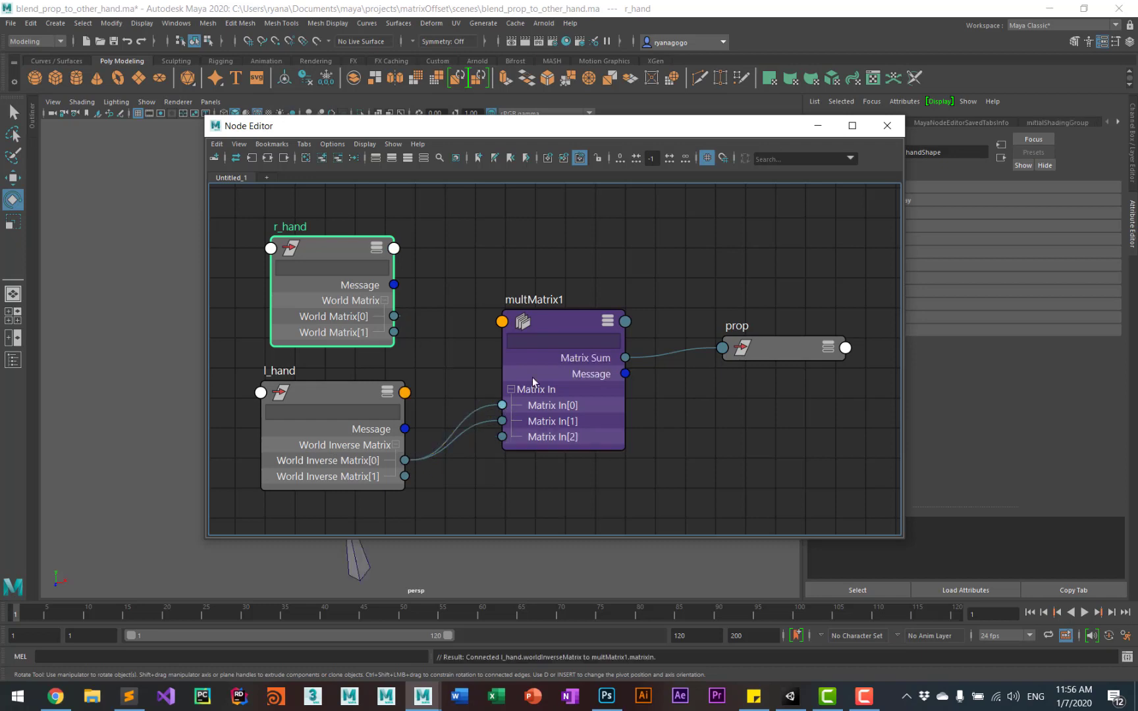
pyautogui.moveTo(394, 316); pyautogui.dragTo(502, 421)
pyautogui.moveTo(466, 125); pyautogui.dragTo(874, 108)
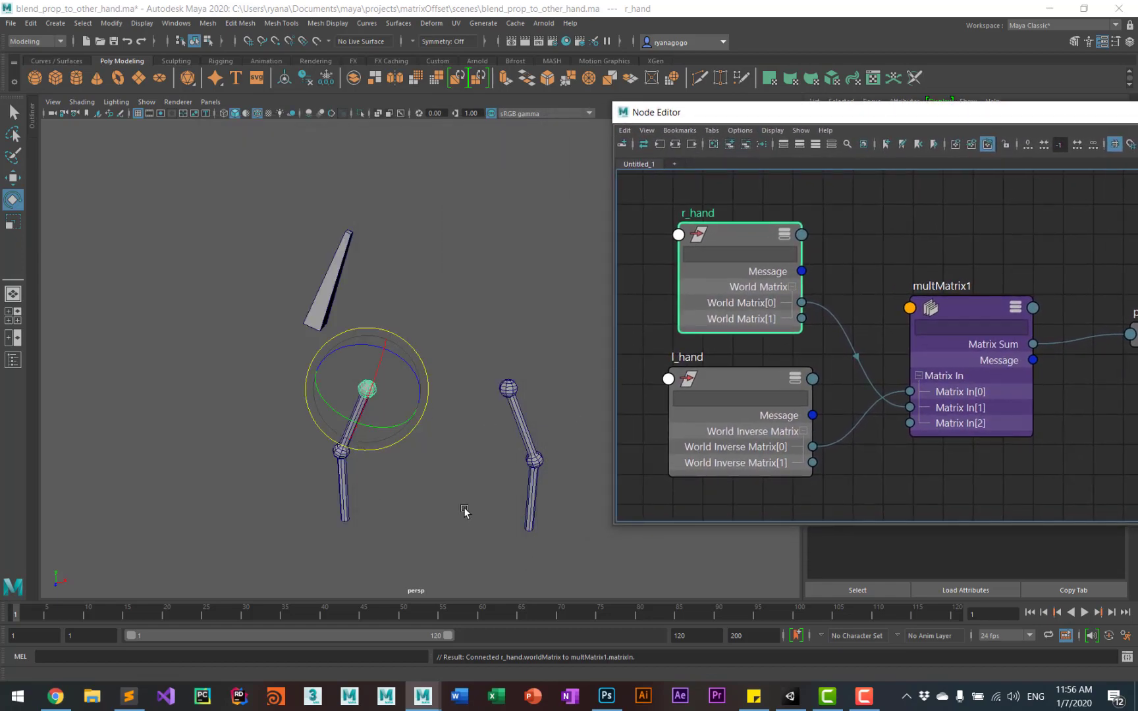
# Test the swapped multiplication order by rotating the right and left lower arms, undoing each rotation.
pyautogui.click(341, 487)
pyautogui.moveTo(395, 514); pyautogui.dragTo(431, 508)
pyautogui.click(537, 510)
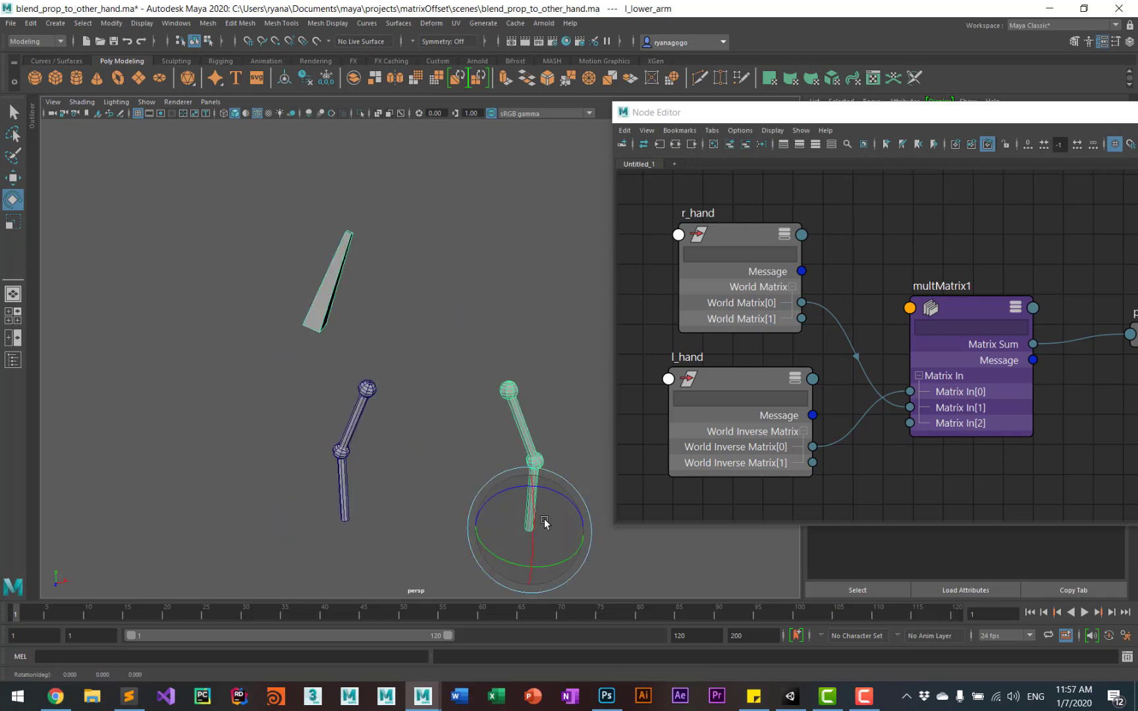
pyautogui.moveTo(544, 522); pyautogui.dragTo(566, 546)
pyautogui.hotkey('ctrl', 'z')
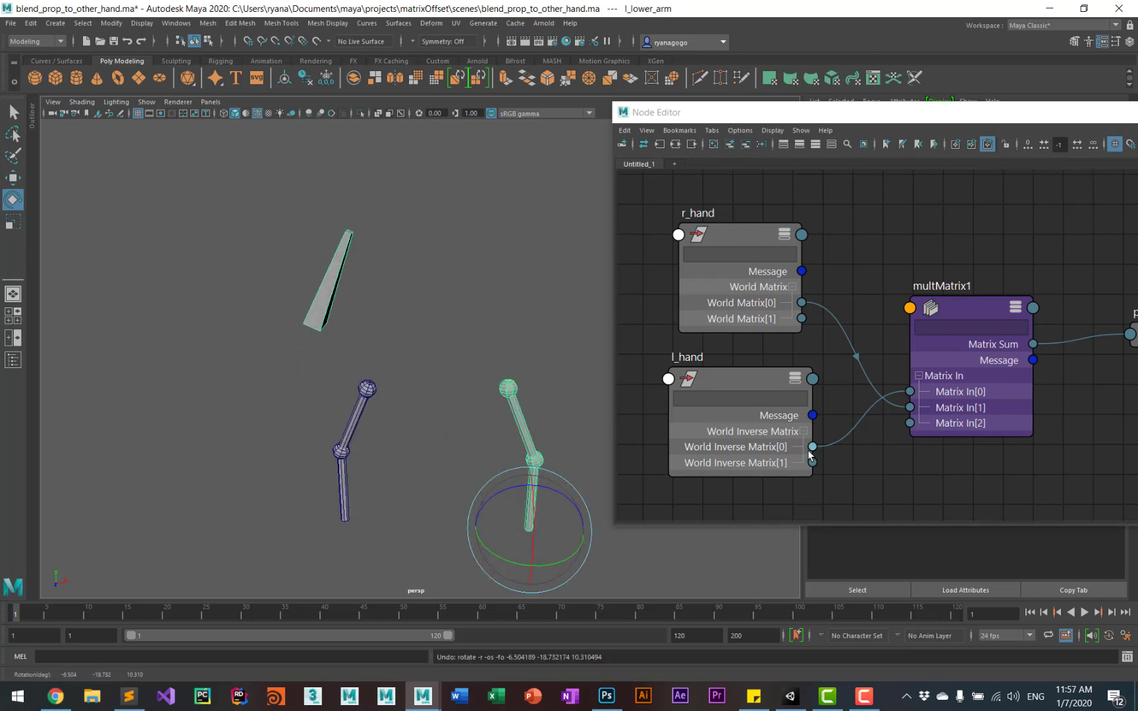
# Reconnect r_hand's World Matrix[0] to Matrix In[0] and l_hand's World Inverse Matrix[0] to Matrix In[1] of the multMatrix node.
pyautogui.moveTo(801, 302); pyautogui.dragTo(909, 391)
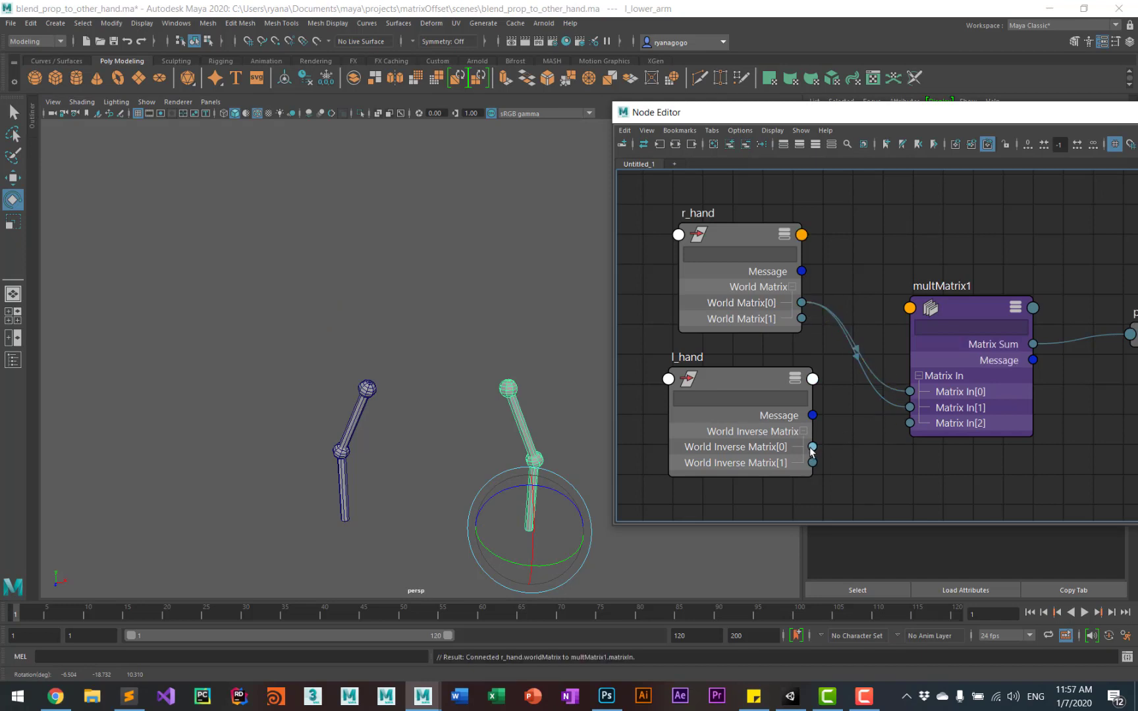
pyautogui.moveTo(812, 450); pyautogui.dragTo(909, 407)
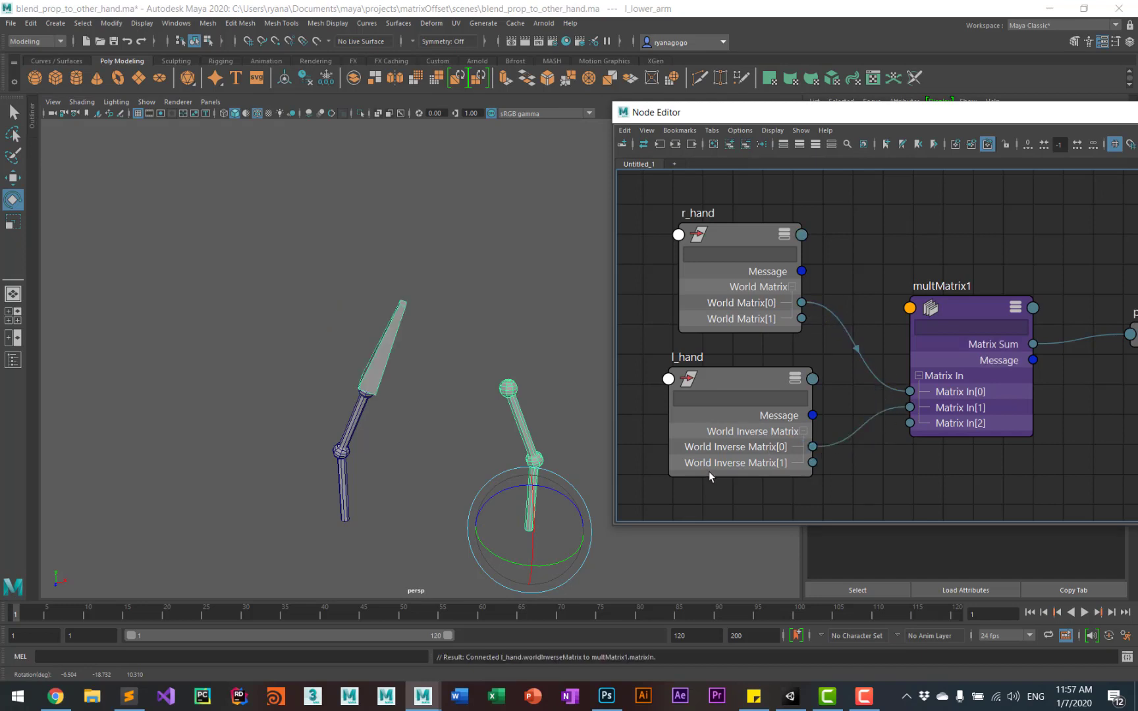
# Test the restored input order by rotating the left and right lower arms, undoing the rotations.
pyautogui.moveTo(551, 524); pyautogui.dragTo(549, 532)
pyautogui.click(340, 486)
pyautogui.moveTo(355, 512); pyautogui.dragTo(375, 491)
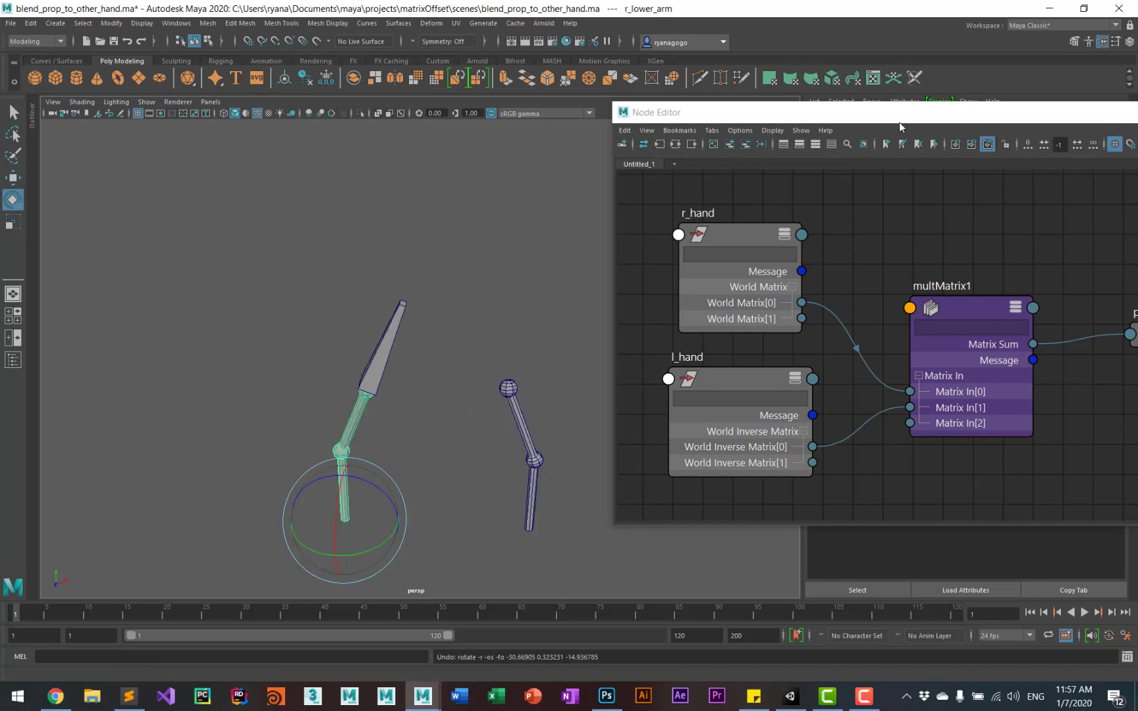
# Widen the Node Editor, create a blendMatrix node and place it between the multMatrix and prop nodes, moving prop outward to make room.
pyautogui.moveTo(898, 122); pyautogui.dragTo(455, 125)
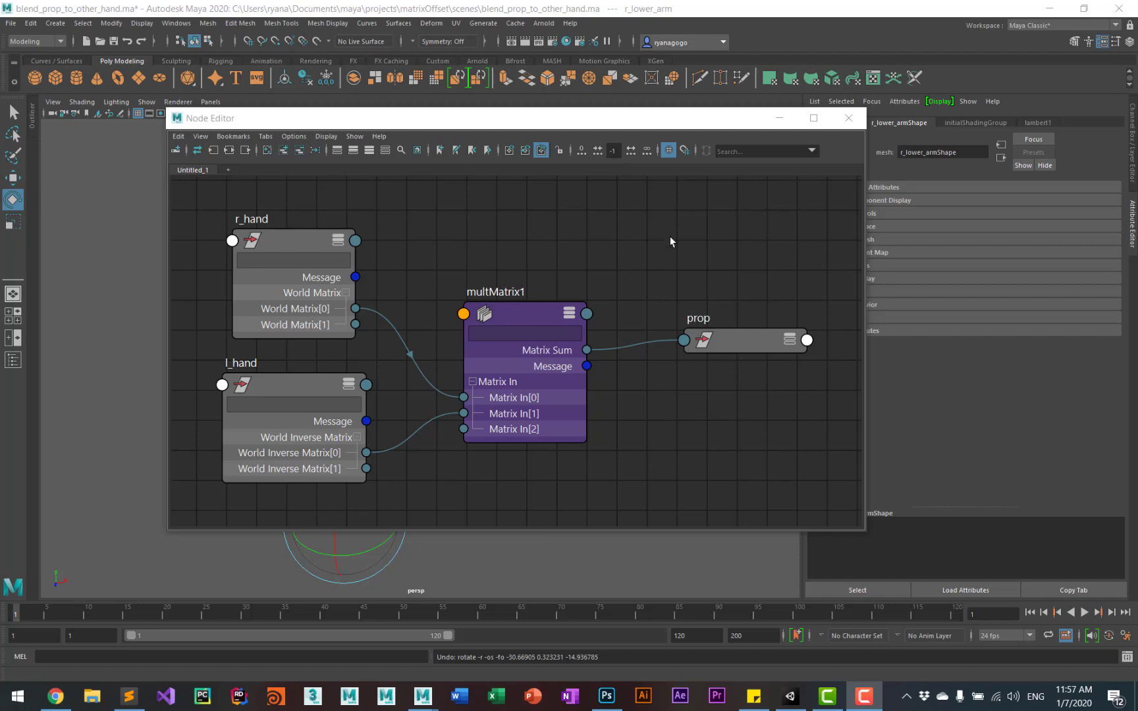
pyautogui.moveTo(867, 309); pyautogui.dragTo(1043, 309)
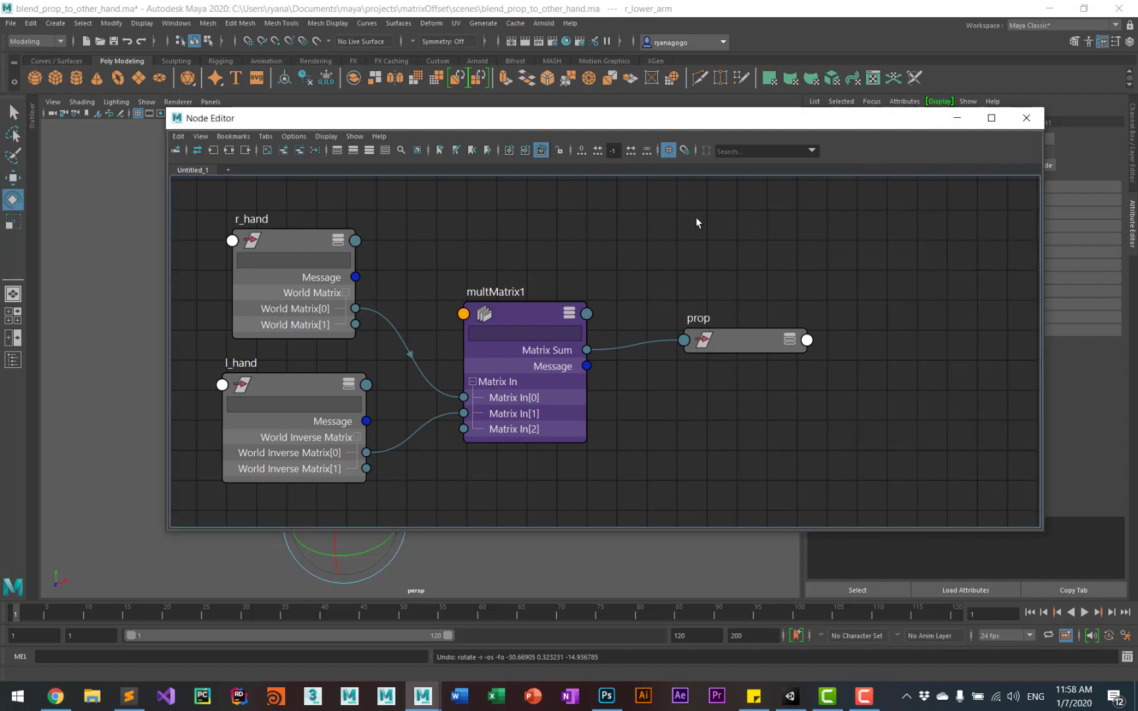
pyautogui.press('Tab')
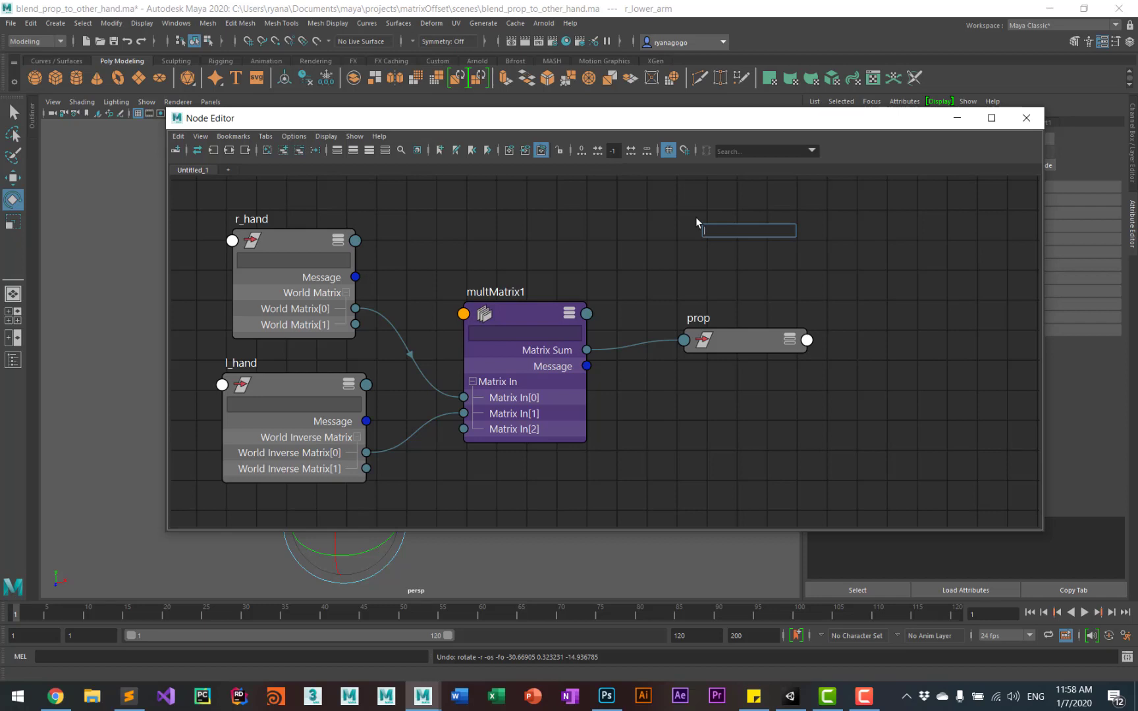
pyautogui.write('blend')
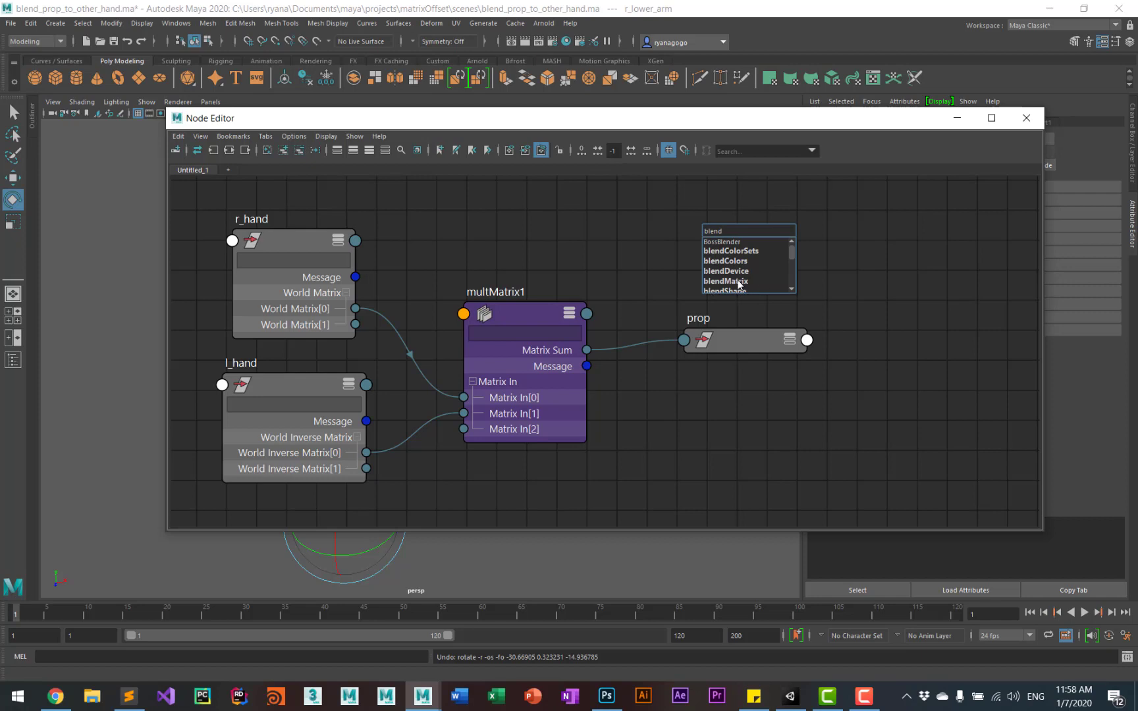
pyautogui.click(740, 282)
pyautogui.moveTo(752, 343); pyautogui.dragTo(894, 345)
pyautogui.moveTo(767, 241); pyautogui.dragTo(734, 284)
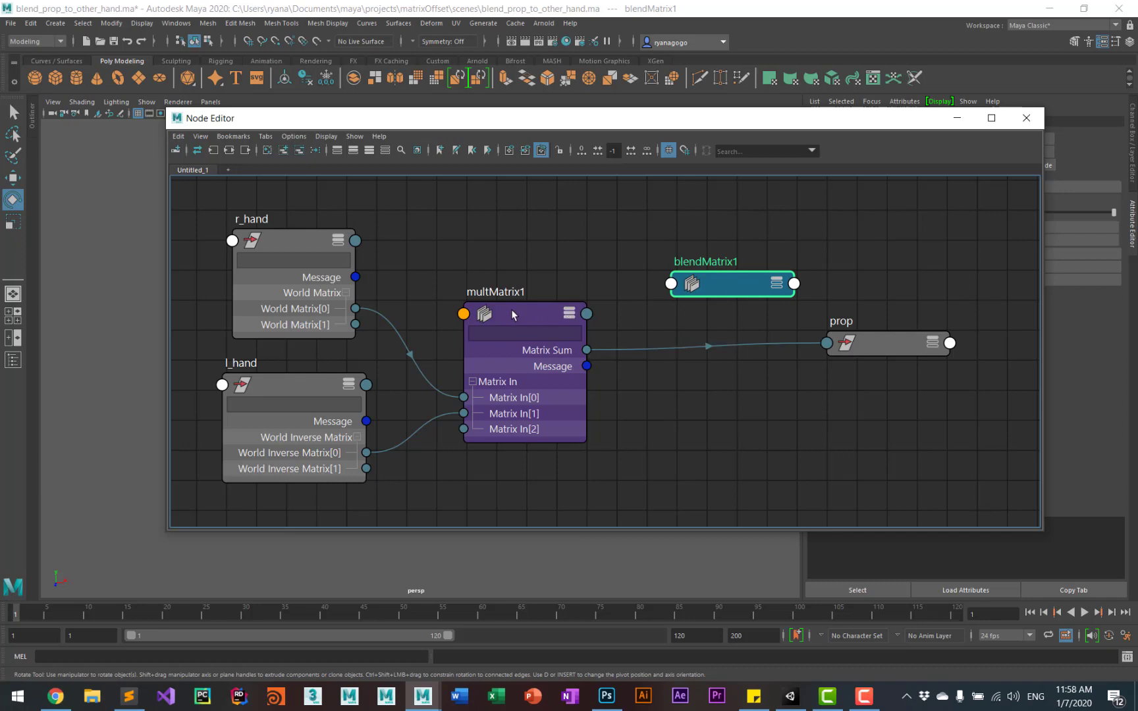
# Add a new target item to the Target Matrix section of the blendMatrix1 node.
pyautogui.moveTo(895, 349); pyautogui.dragTo(900, 352)
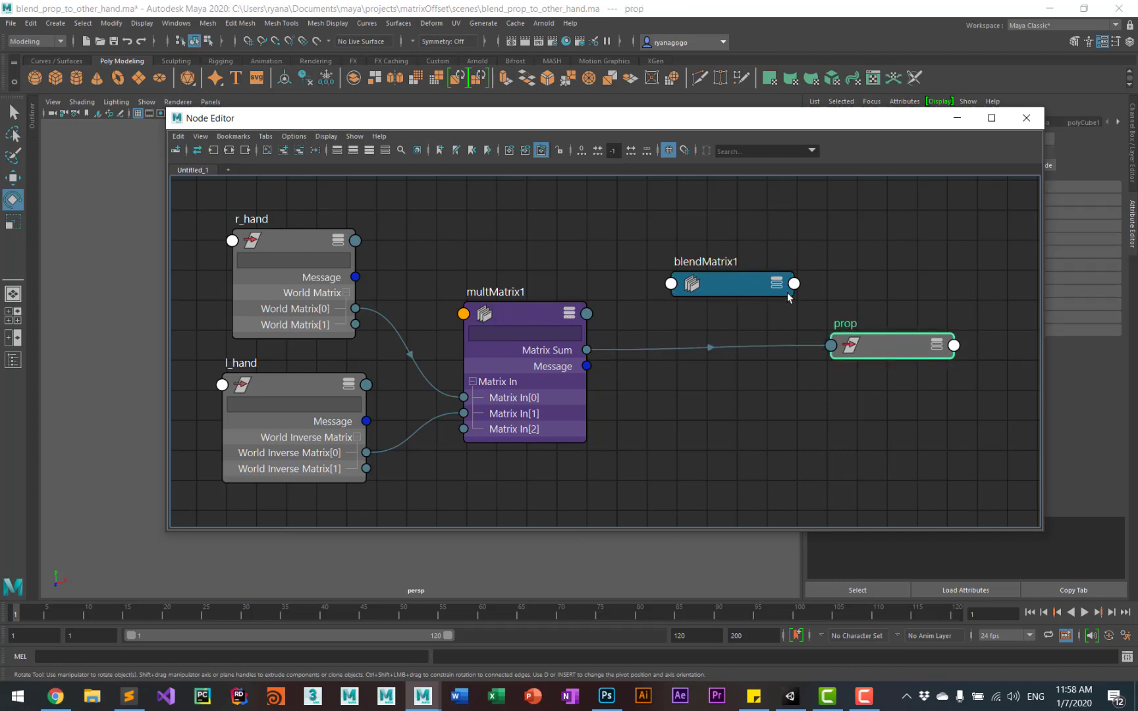
pyautogui.moveTo(818, 125); pyautogui.dragTo(496, 139)
pyautogui.click(422, 300)
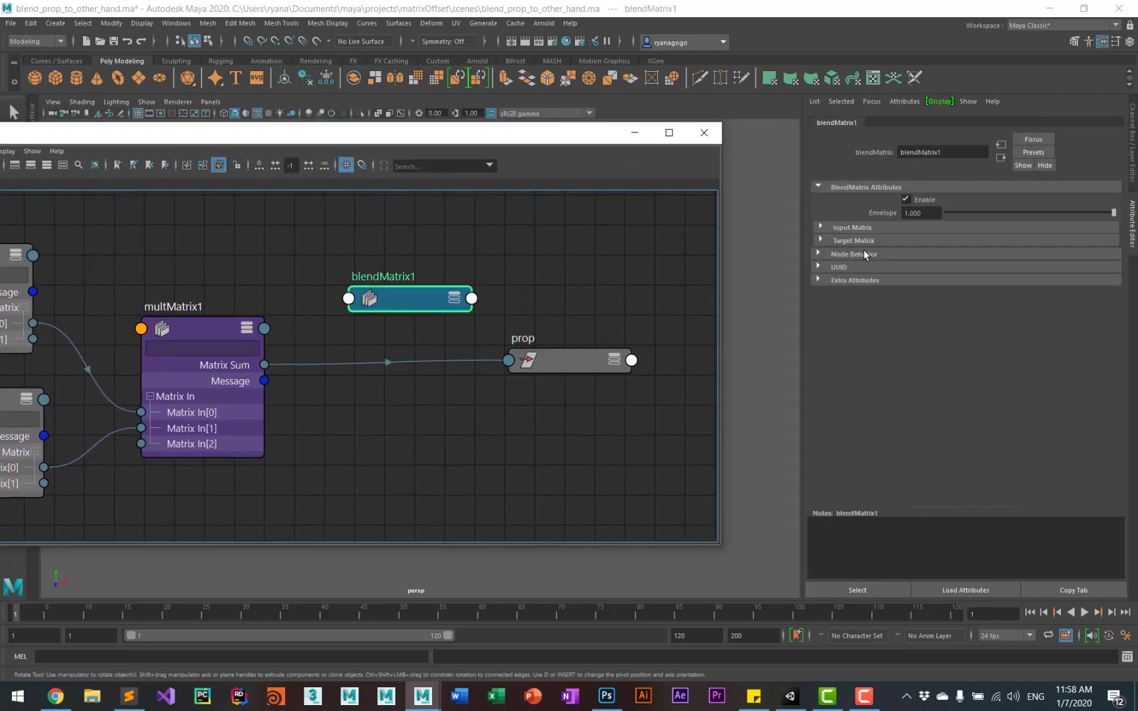
pyautogui.click(820, 239)
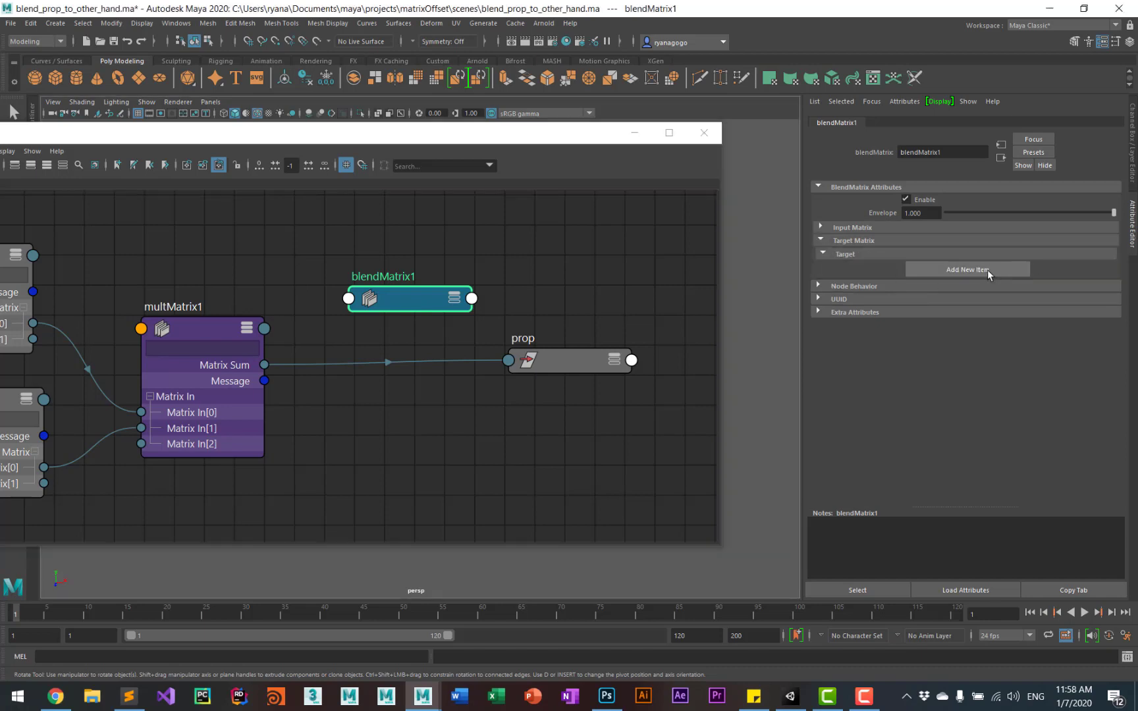
pyautogui.click(964, 268)
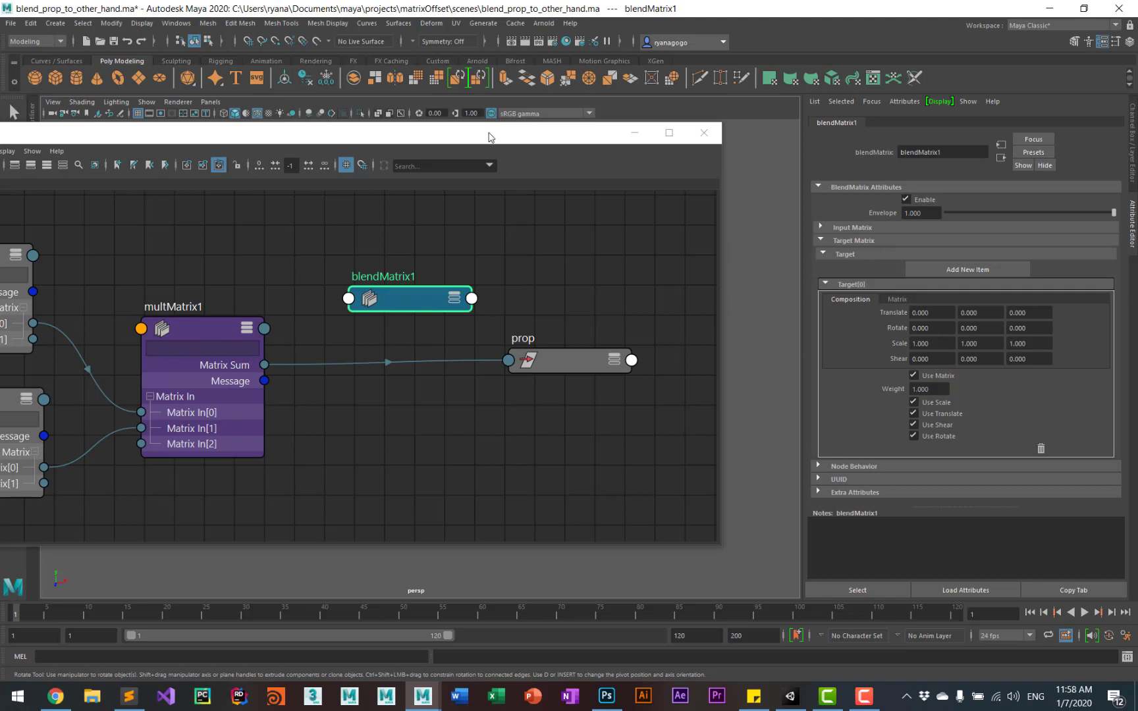
# Connect multMatrix1's Matrix Sum to target[0].targetMatrix of the blendMatrix1 node.
pyautogui.moveTo(489, 134); pyautogui.dragTo(744, 118)
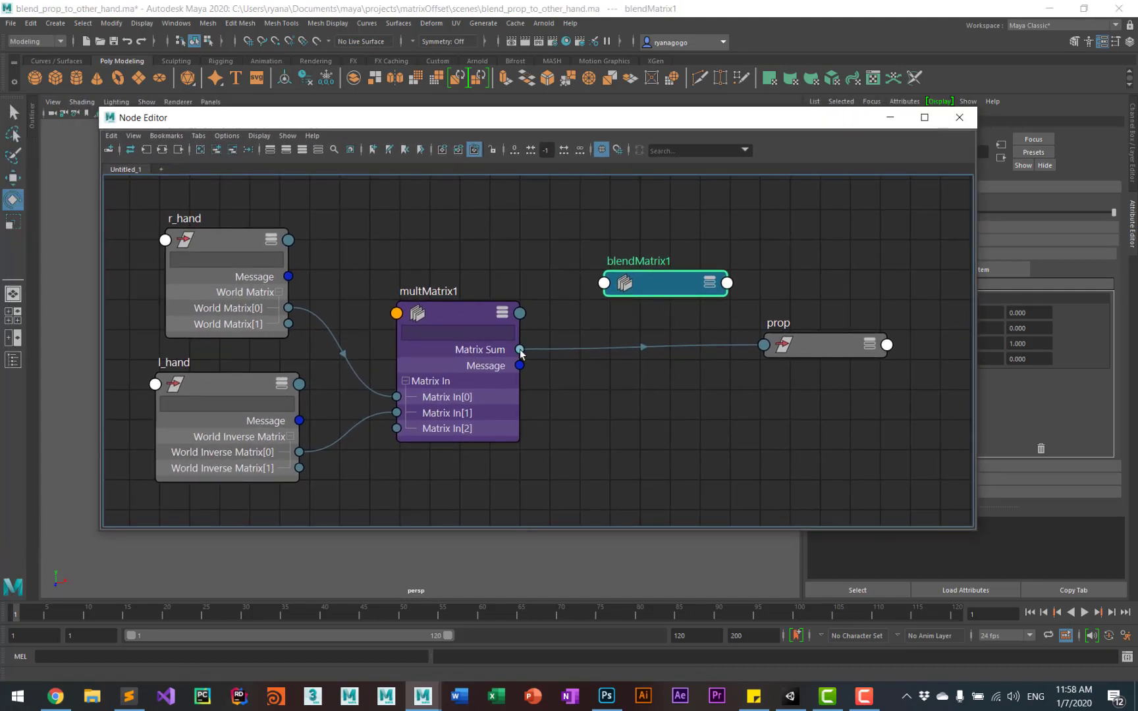
pyautogui.moveTo(520, 350); pyautogui.dragTo(605, 285)
pyautogui.click(631, 290)
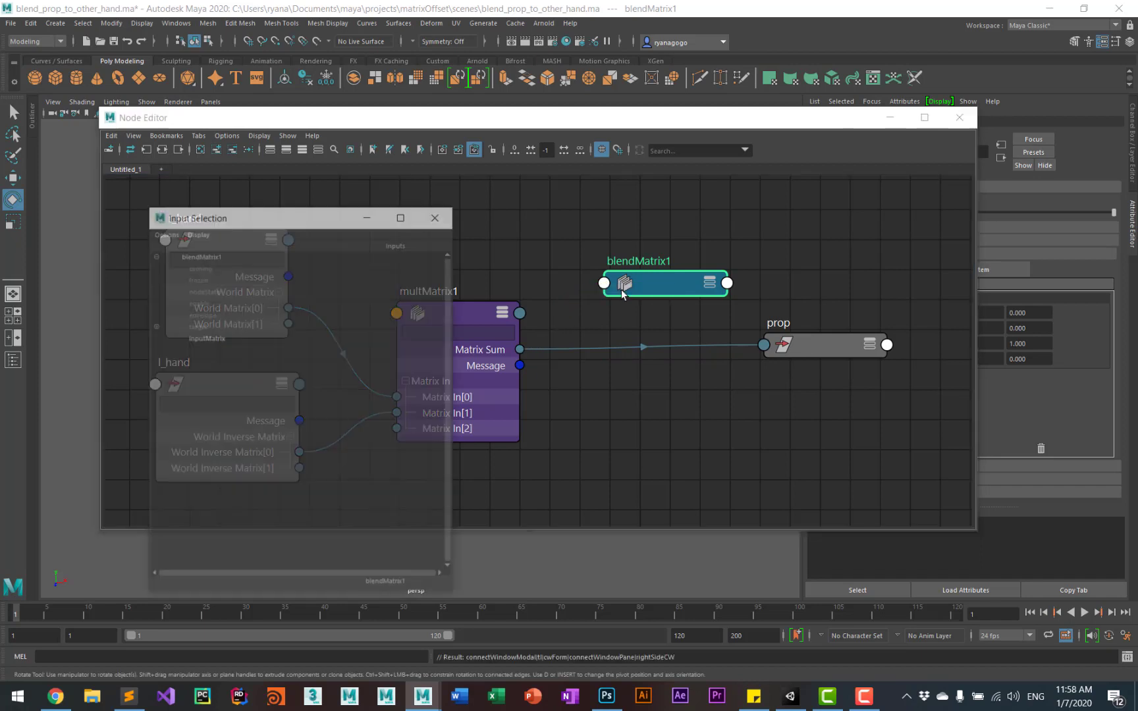
pyautogui.click(155, 326)
pyautogui.click(155, 338)
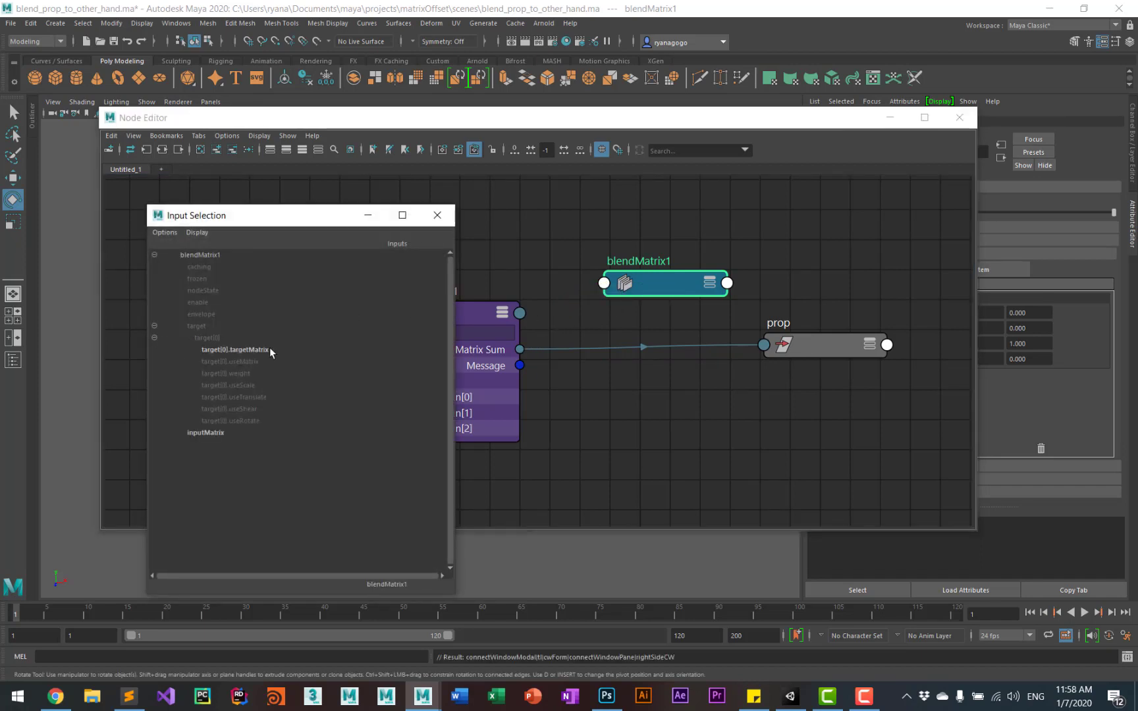
pyautogui.click(253, 348)
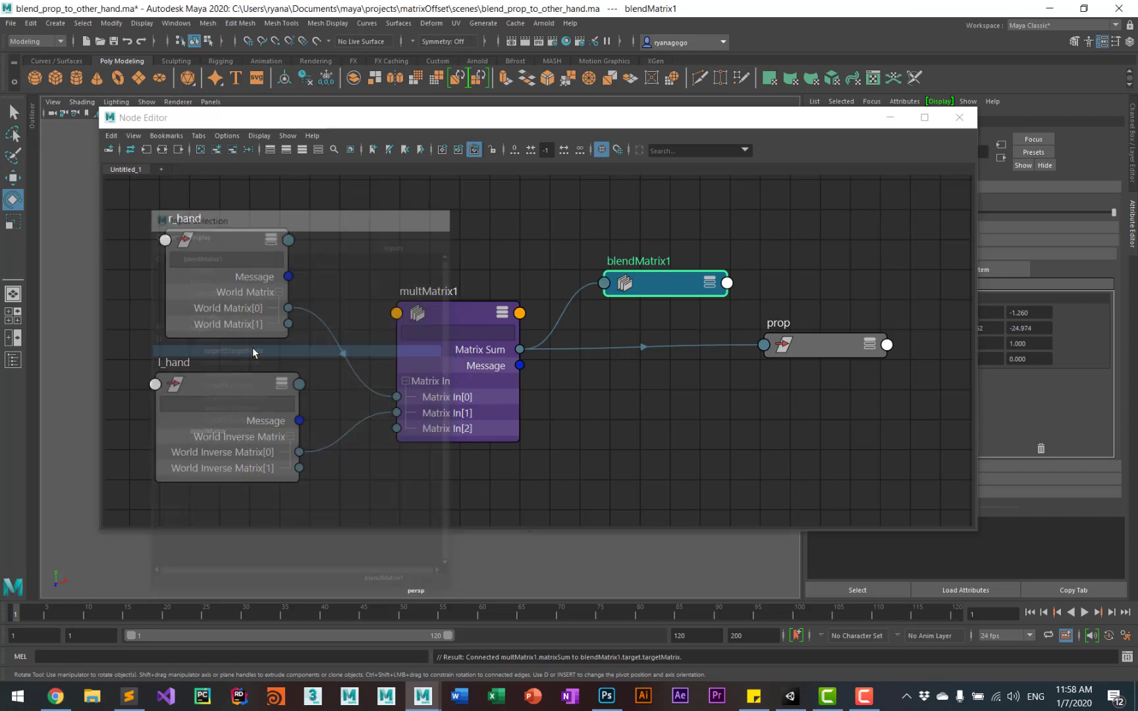
# Expand blendMatrix1 and prop, connect Output Matrix to prop's Offset Parent Matrix, and arrange both nodes for a clearer graph.
pyautogui.click(709, 283)
pyautogui.click(709, 283)
pyautogui.click(612, 319)
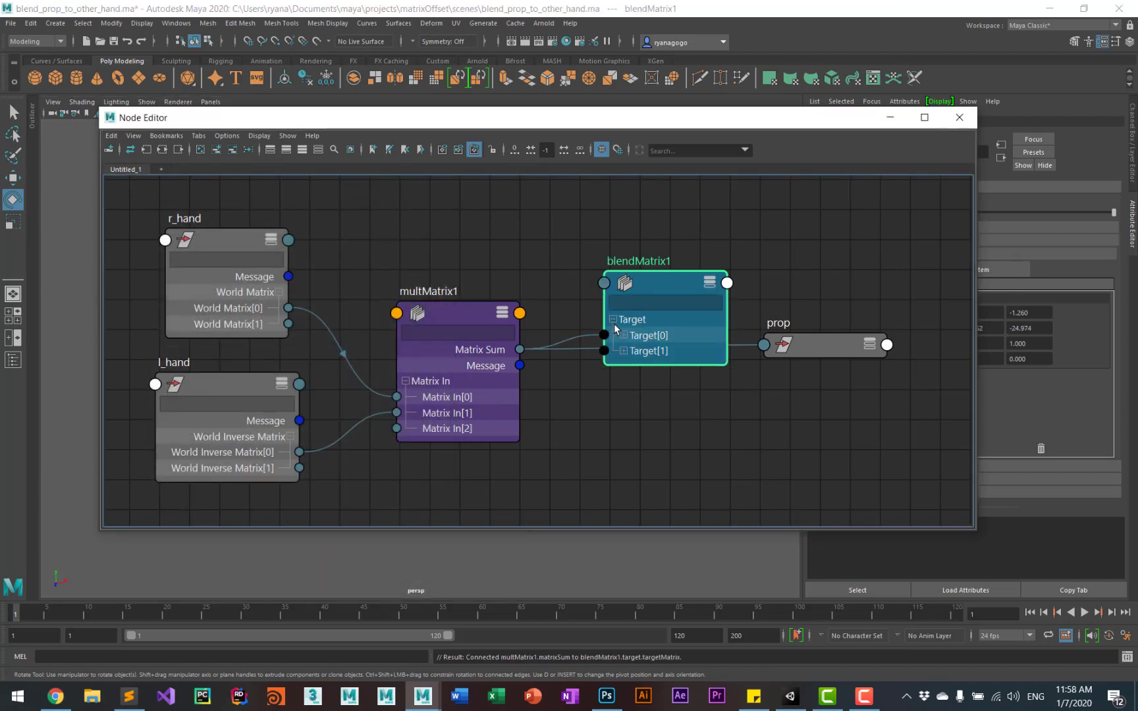
pyautogui.click(622, 335)
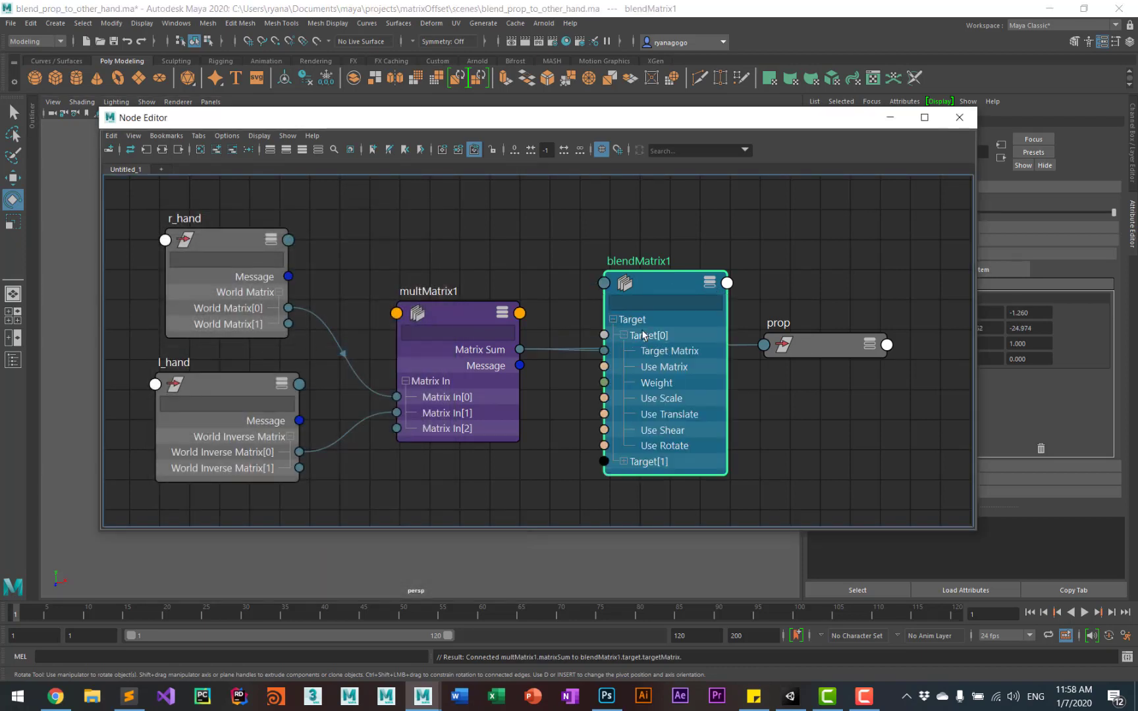
pyautogui.click(712, 283)
pyautogui.moveTo(661, 272); pyautogui.dragTo(632, 250)
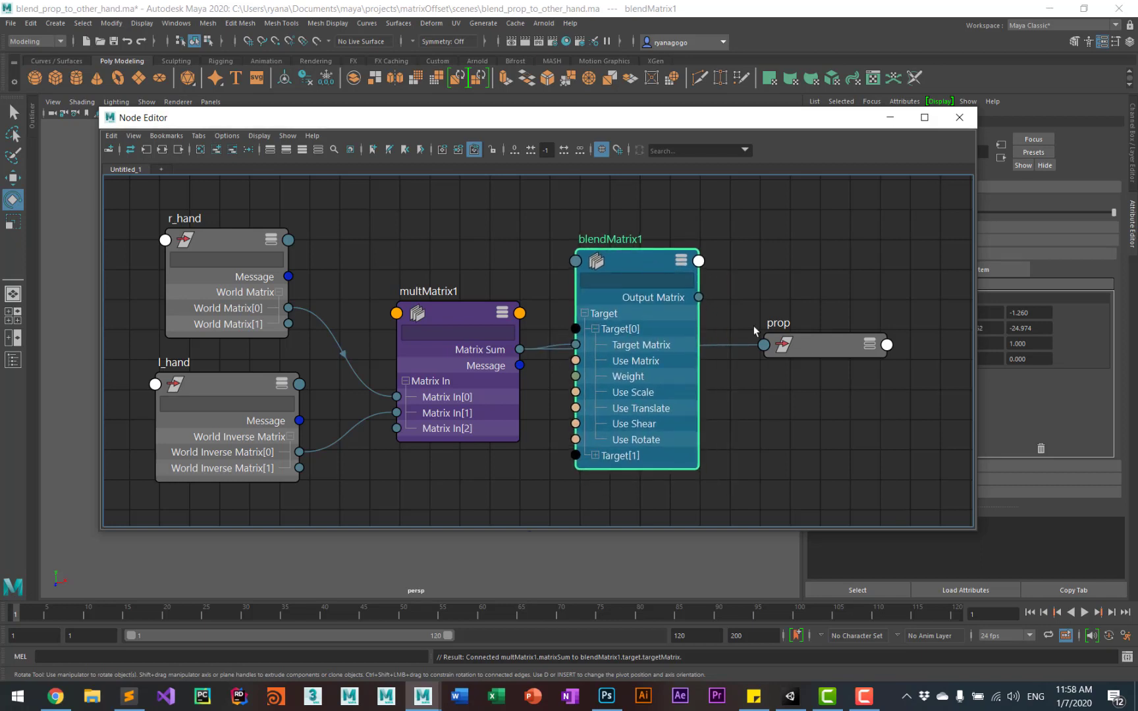
pyautogui.click(871, 345)
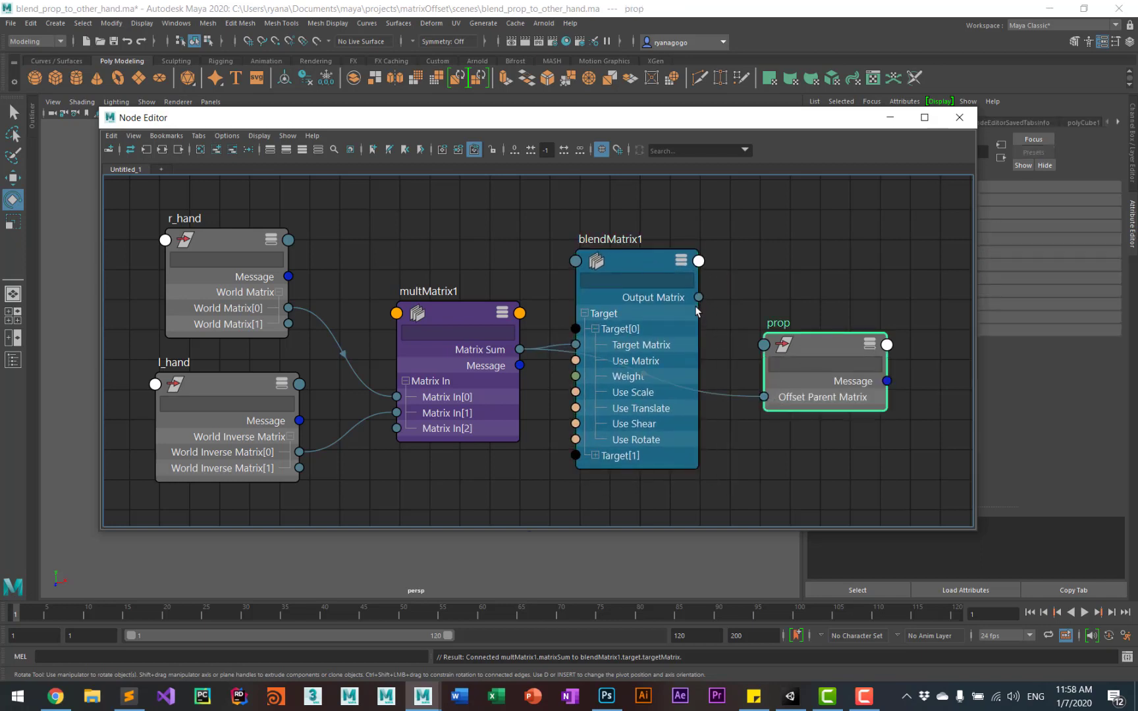
pyautogui.moveTo(698, 297); pyautogui.dragTo(762, 398)
pyautogui.moveTo(836, 341); pyautogui.dragTo(825, 295)
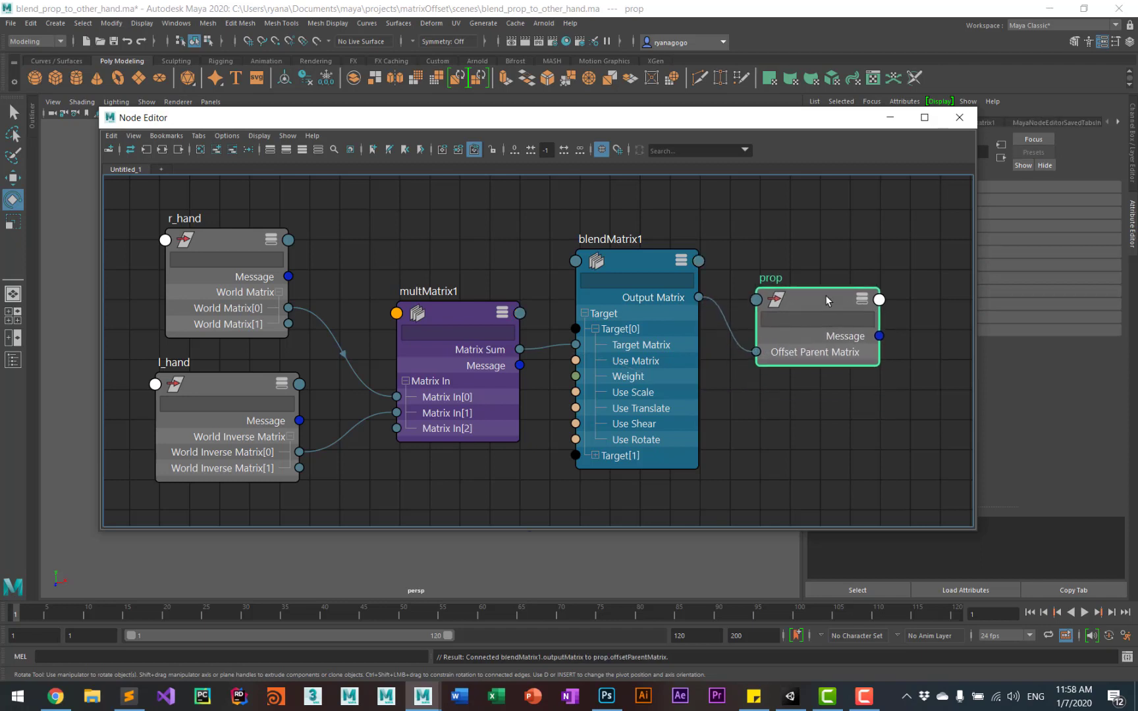
# Lower blendMatrix1's Envelope to 0 and test the prop's attachment by rotating the left lower arm.
pyautogui.click(637, 258)
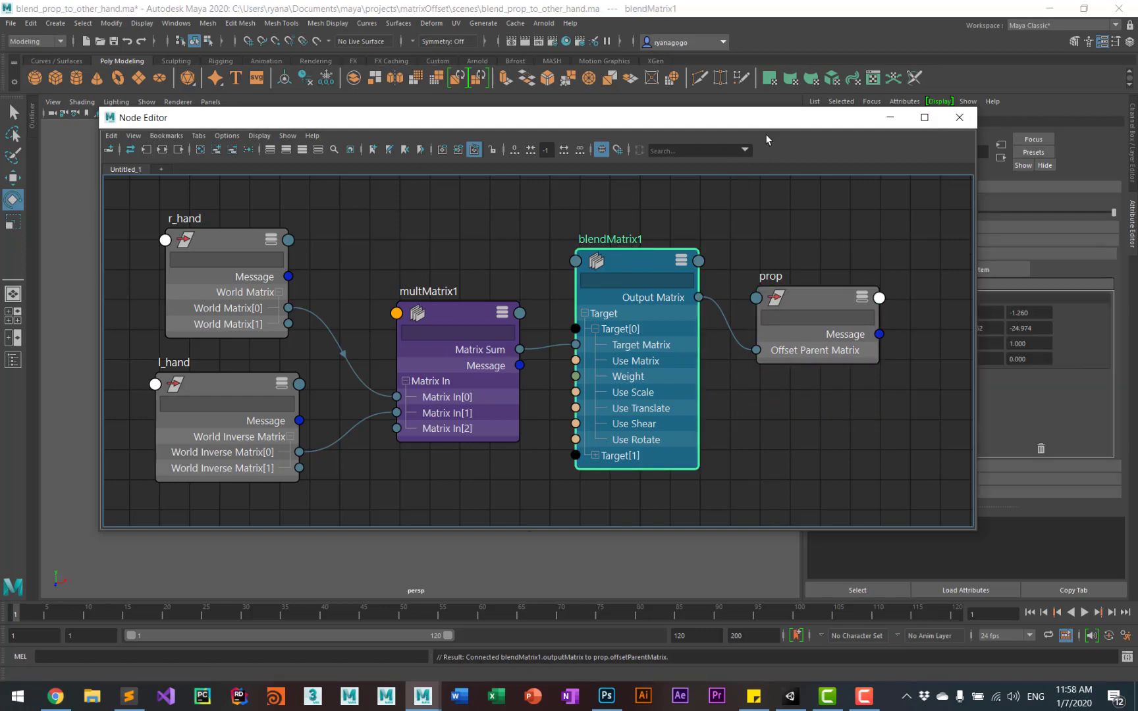
pyautogui.moveTo(765, 122); pyautogui.dragTo(632, 531)
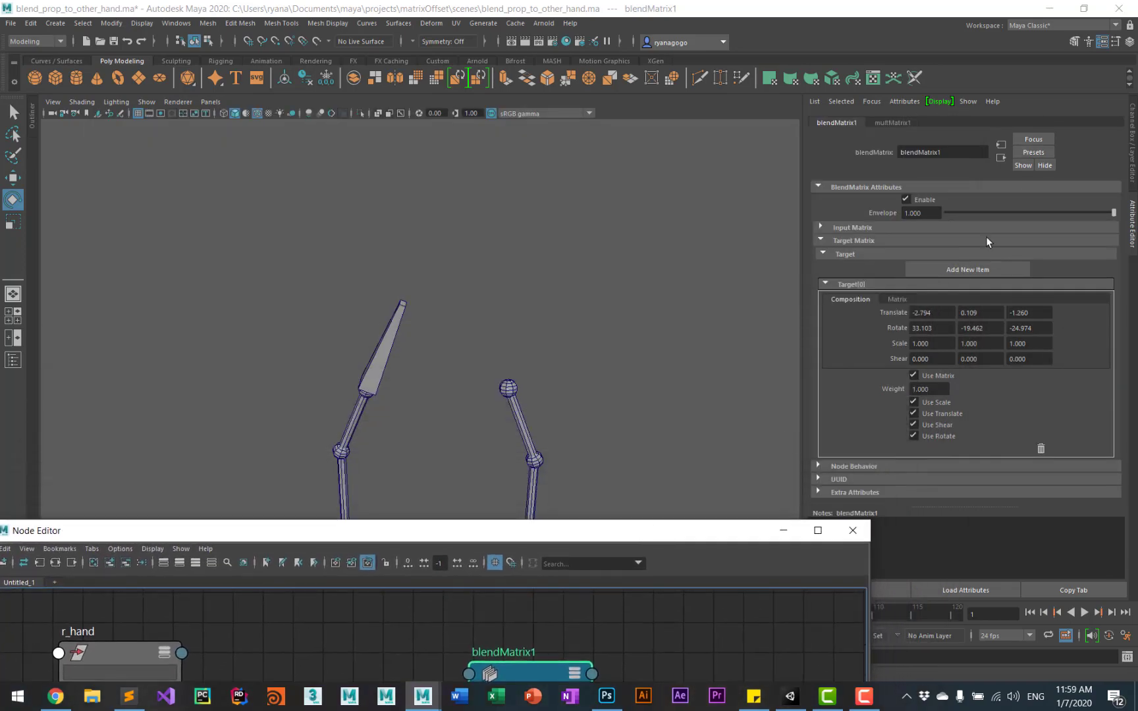
pyautogui.moveTo(1113, 212); pyautogui.dragTo(911, 222)
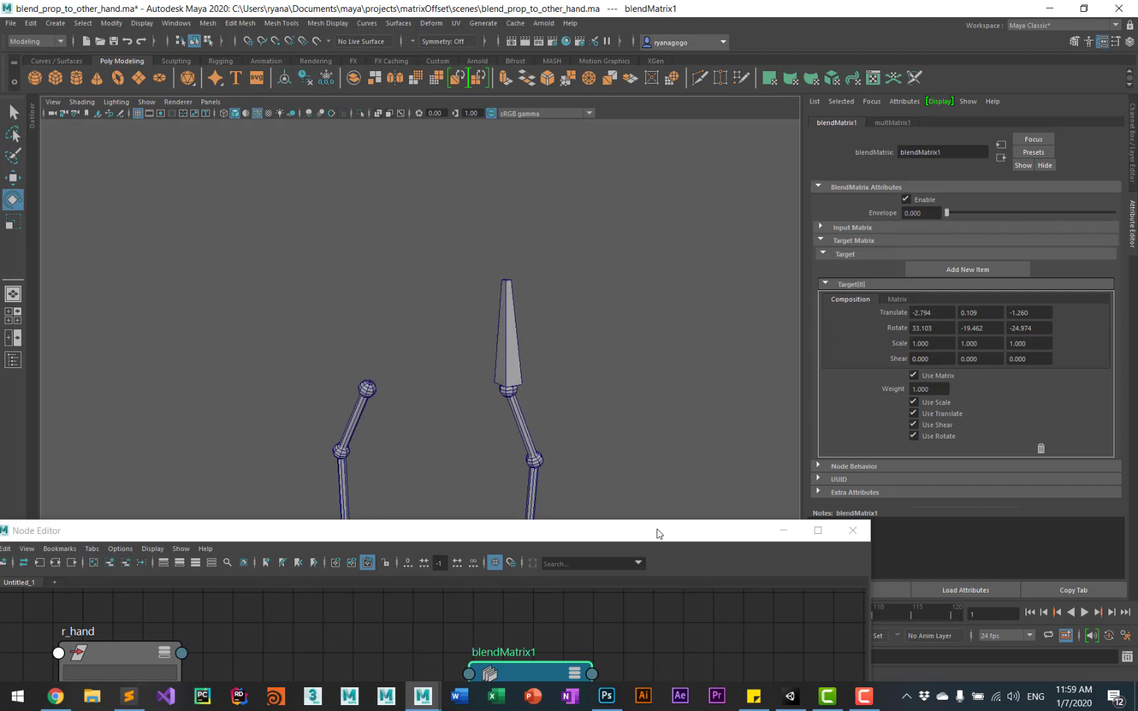
pyautogui.moveTo(655, 534); pyautogui.dragTo(616, 655)
pyautogui.click(531, 503)
pyautogui.moveTo(561, 515); pyautogui.dragTo(582, 583)
# Set blendMatrix1's Envelope back to 1 and test the prop's attachment by rotating the right lower arm.
pyautogui.moveTo(571, 640); pyautogui.dragTo(572, 443)
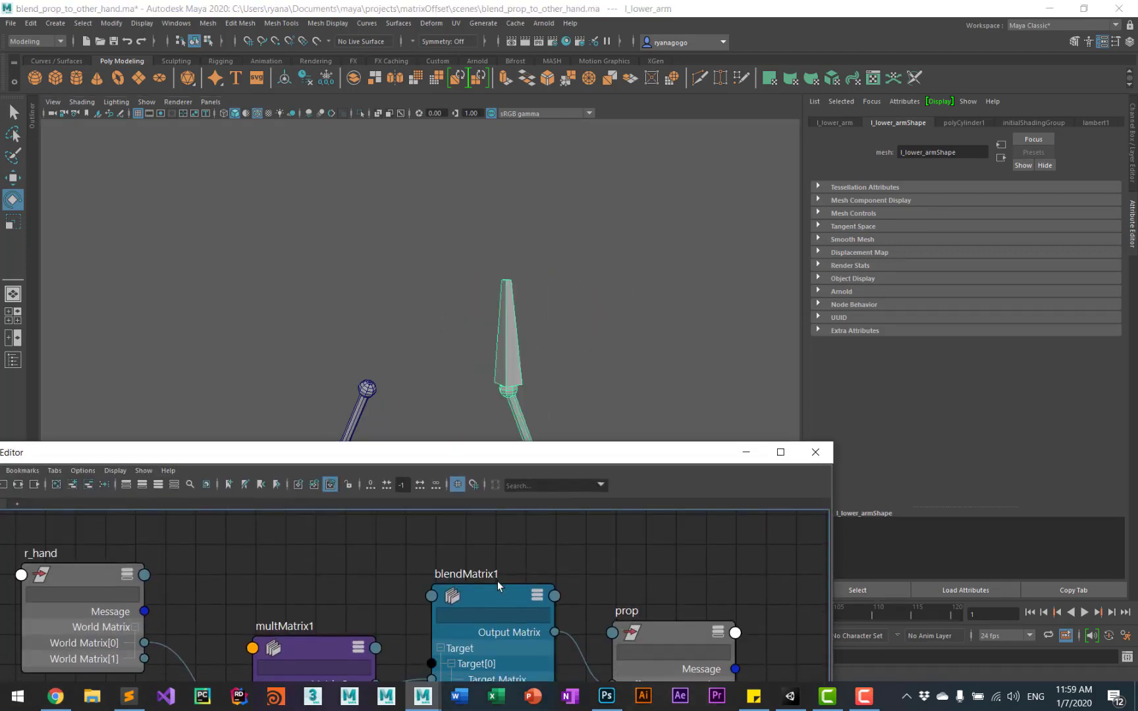
pyautogui.click(497, 581)
pyautogui.click(955, 216)
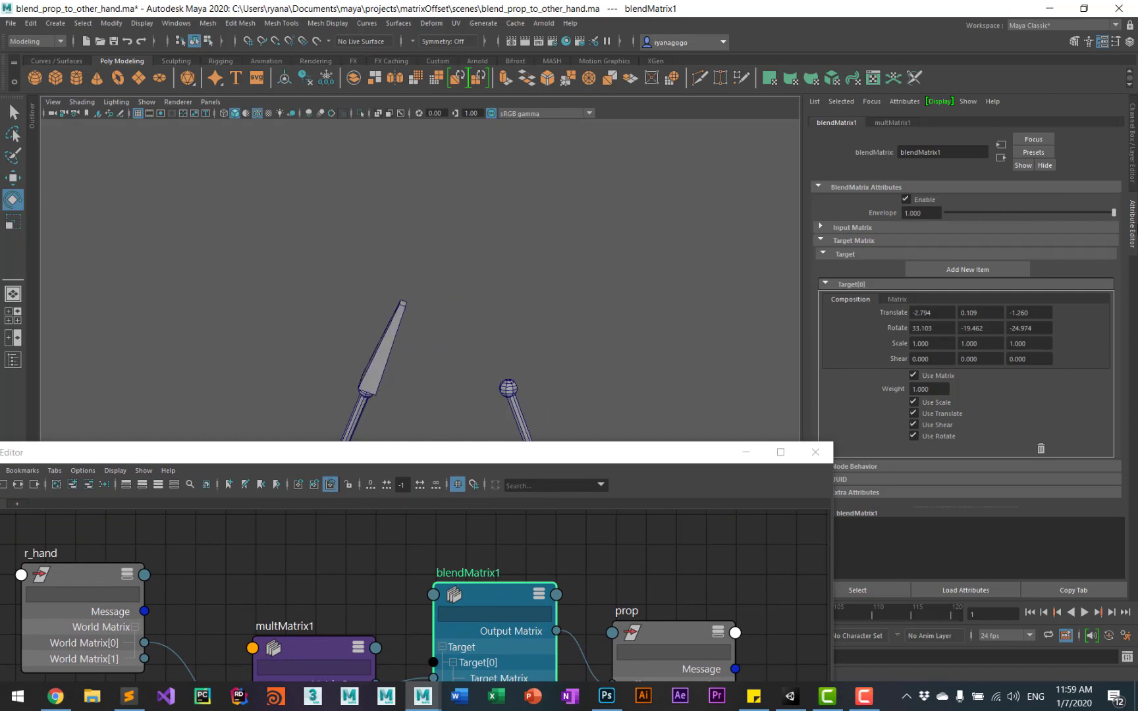
pyautogui.moveTo(549, 453); pyautogui.dragTo(499, 636)
pyautogui.click(350, 497)
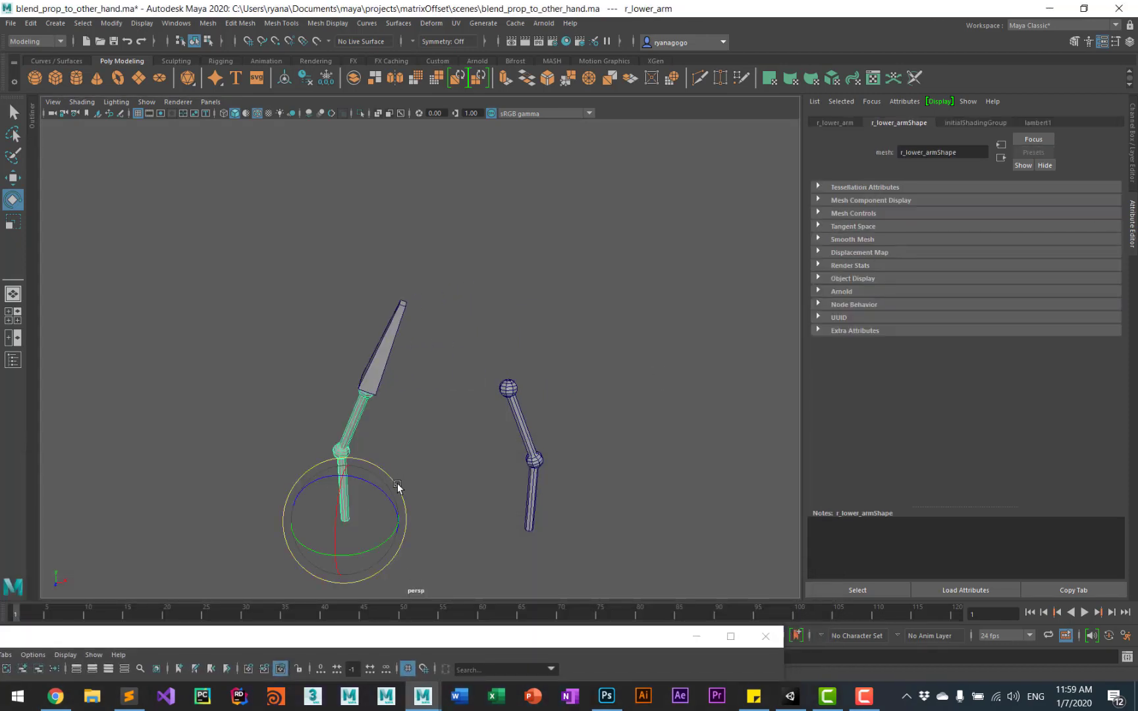
pyautogui.moveTo(387, 492); pyautogui.dragTo(398, 467)
# Add a keyable float attribute named blend to prop, with minimum 0 and maximum 1, and show it in the Channel Box.
pyautogui.moveTo(523, 634); pyautogui.dragTo(719, 147)
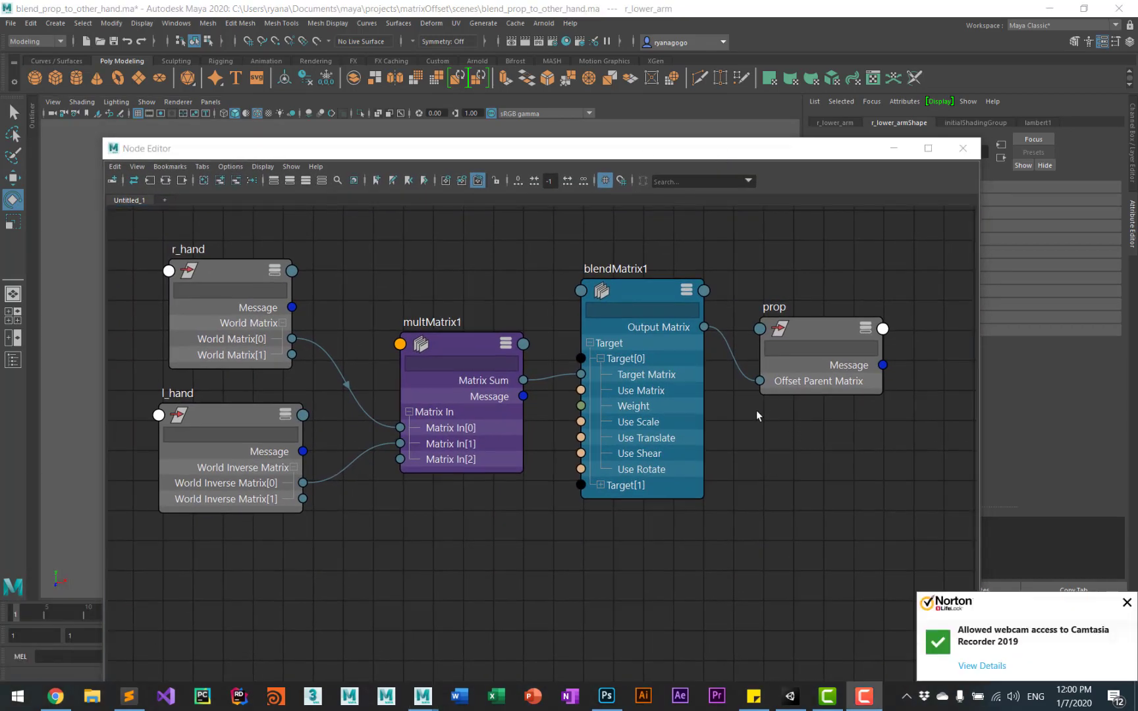
pyautogui.click(828, 329)
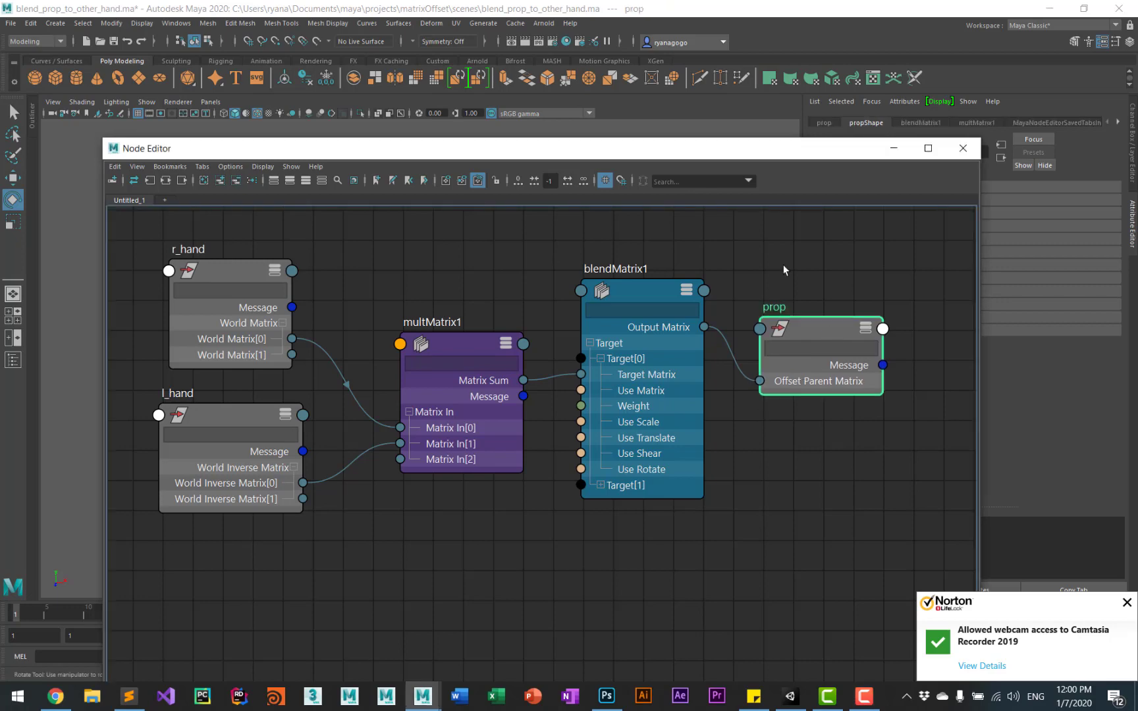
pyautogui.moveTo(752, 148); pyautogui.dragTo(630, 560)
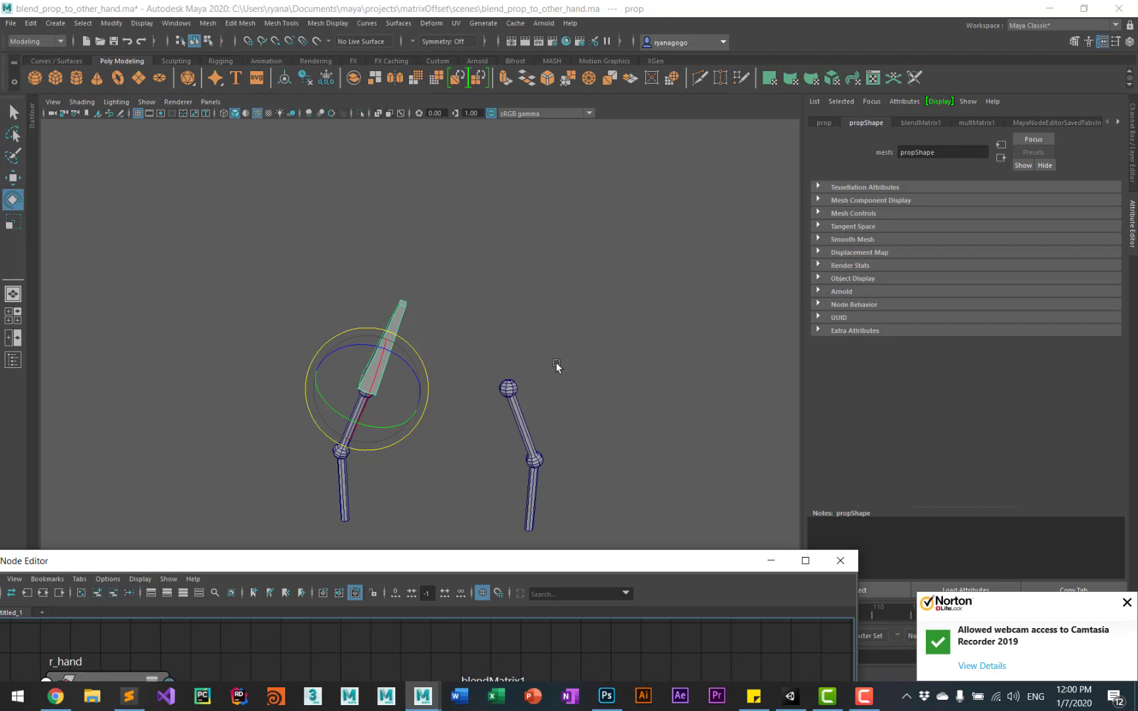
pyautogui.click(112, 23)
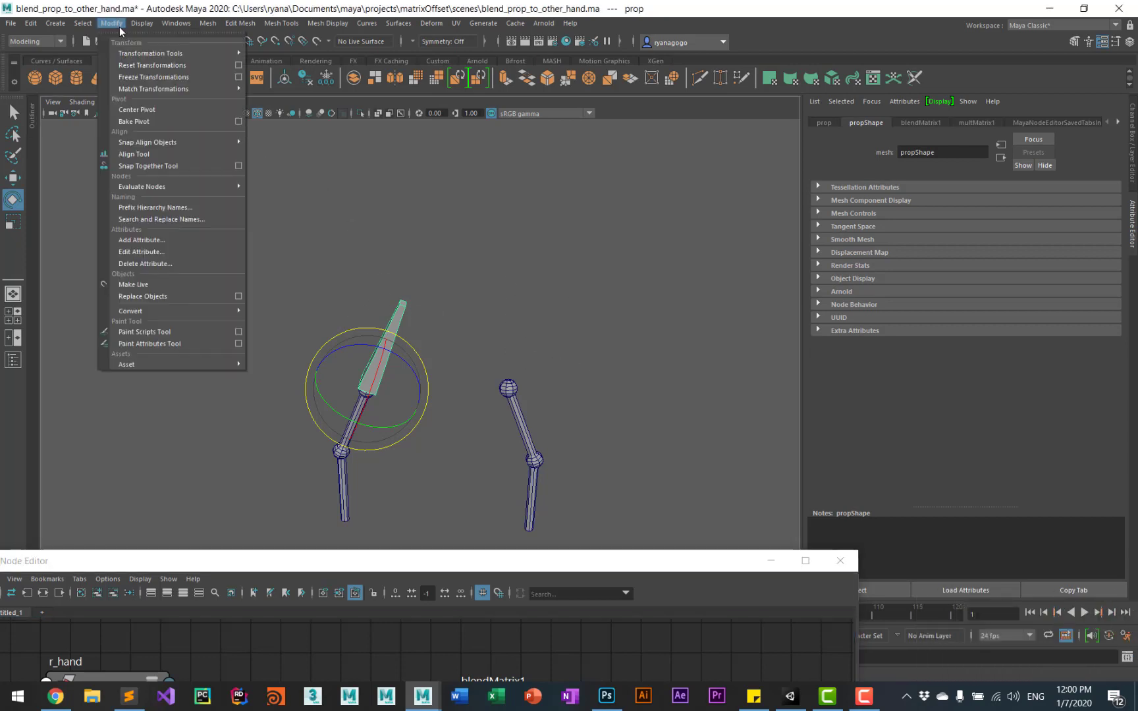
pyautogui.click(160, 242)
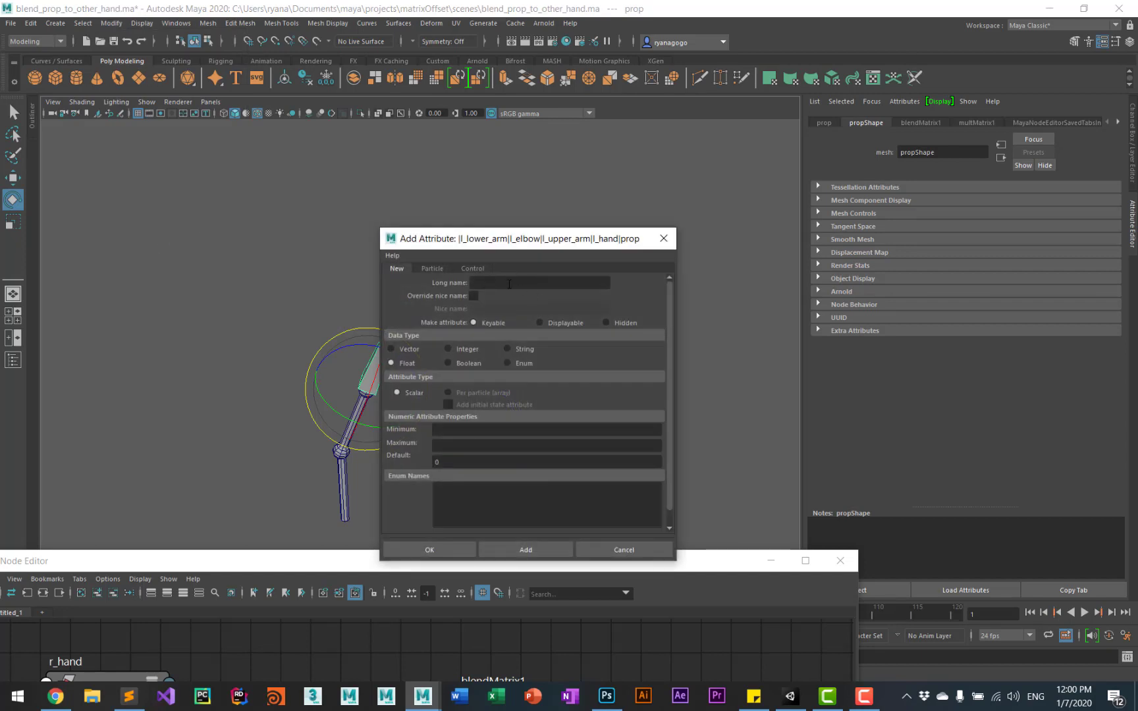
pyautogui.click(509, 284)
pyautogui.click(449, 433)
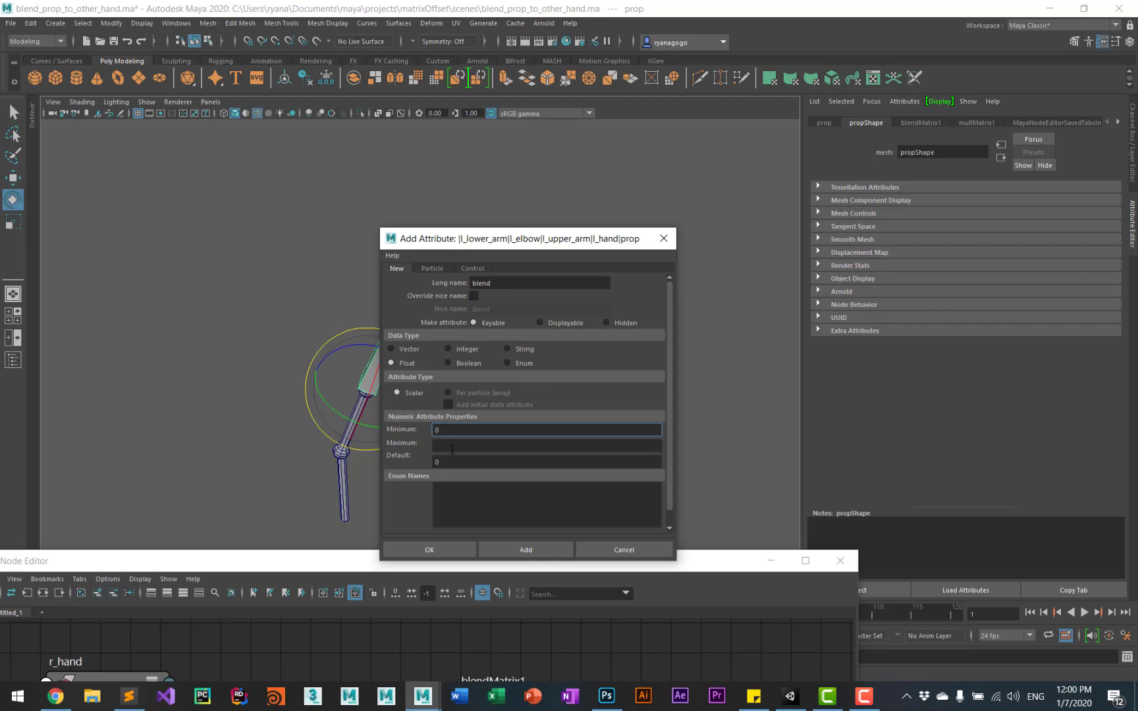
pyautogui.click(450, 447)
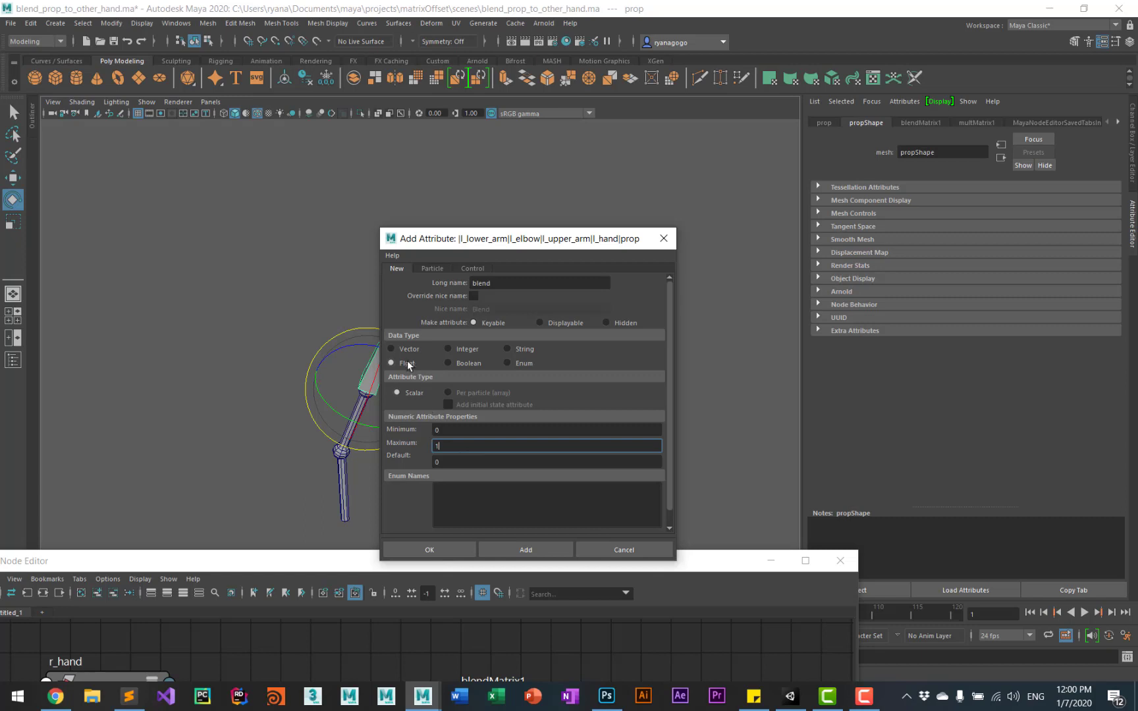
pyautogui.click(424, 549)
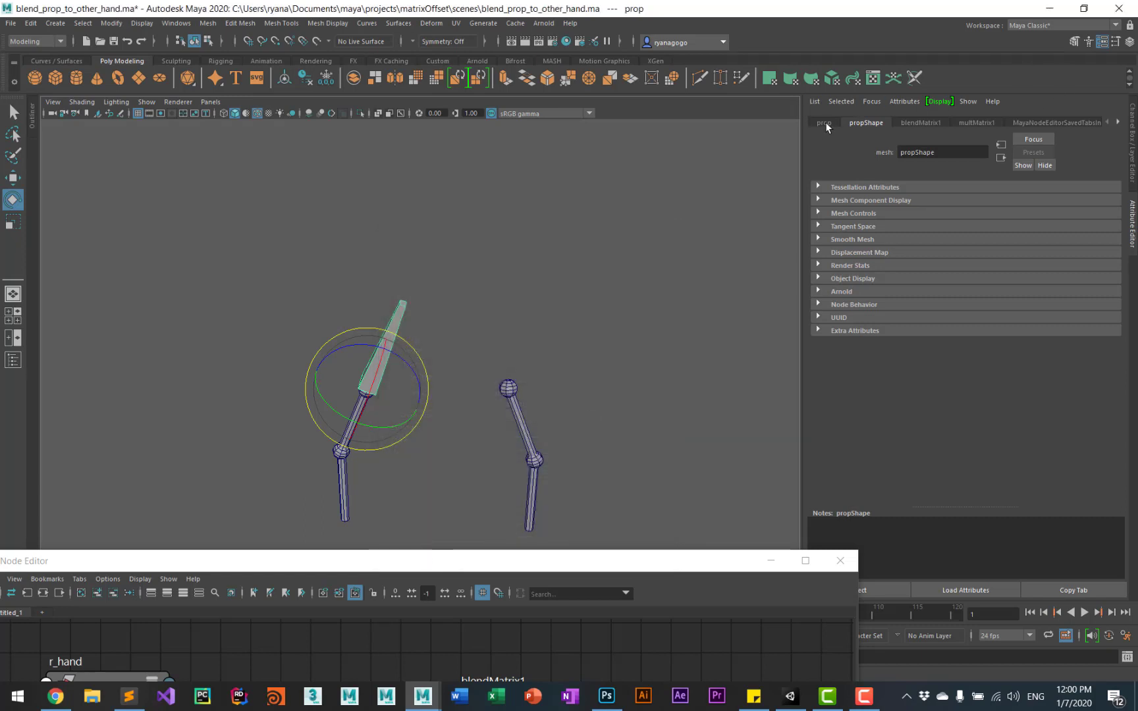
pyautogui.click(823, 122)
pyautogui.hotkey('ctrl', 'a')
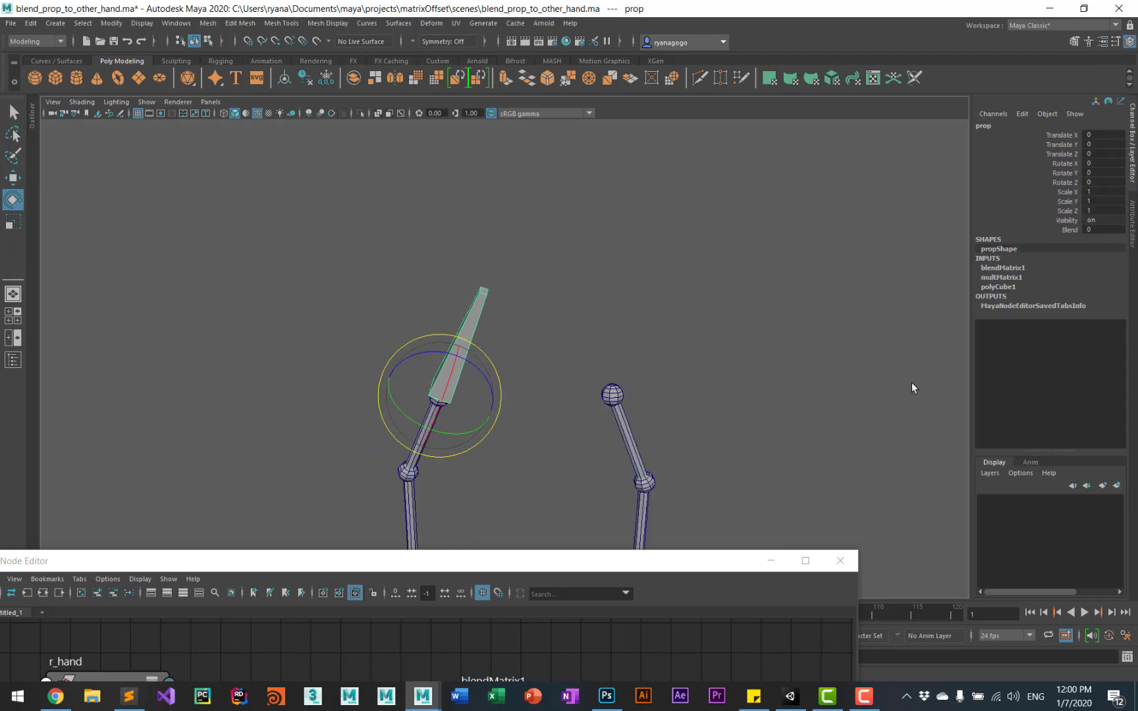
# Connect prop's Blend attribute to the envelope input of blendMatrix1, keeping the prop node after blendMatrix1 in the graph.
pyautogui.moveTo(712, 568); pyautogui.dragTo(821, 118)
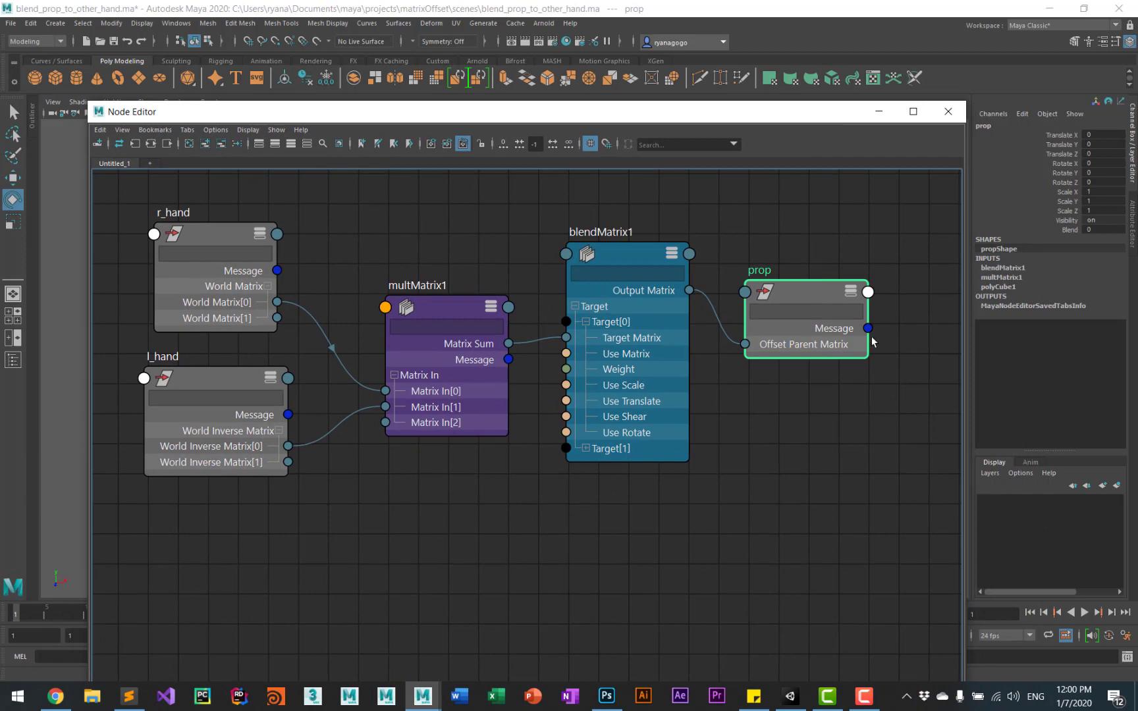
pyautogui.click(868, 294)
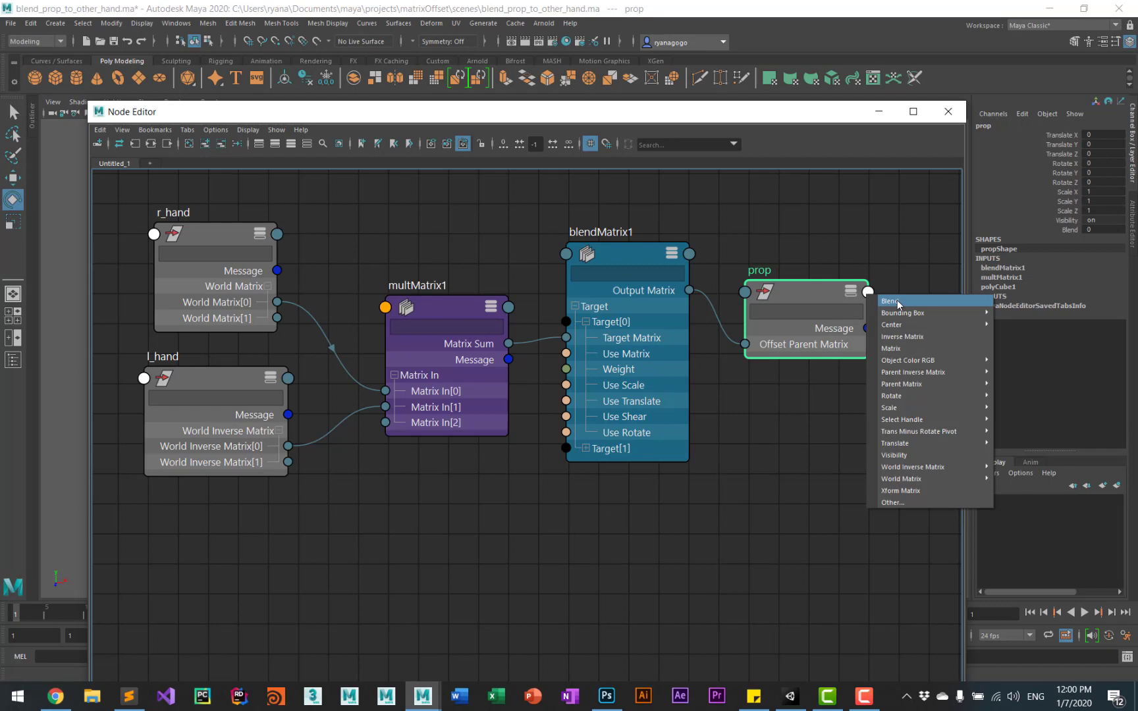
pyautogui.click(897, 303)
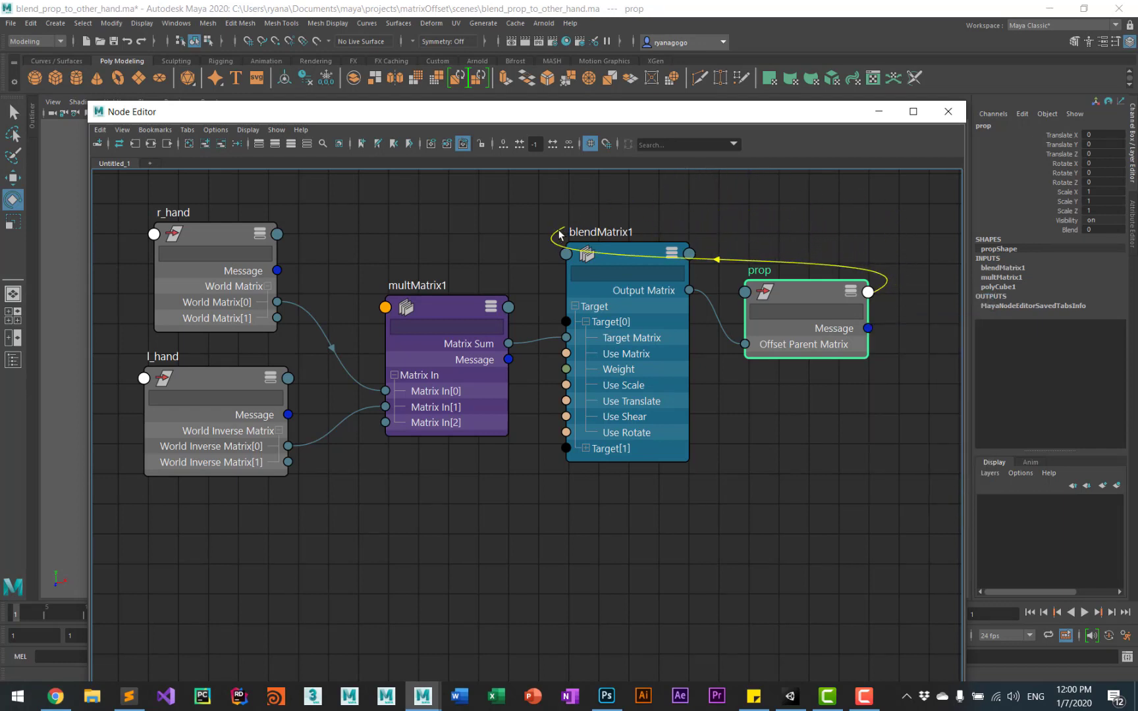
pyautogui.click(564, 256)
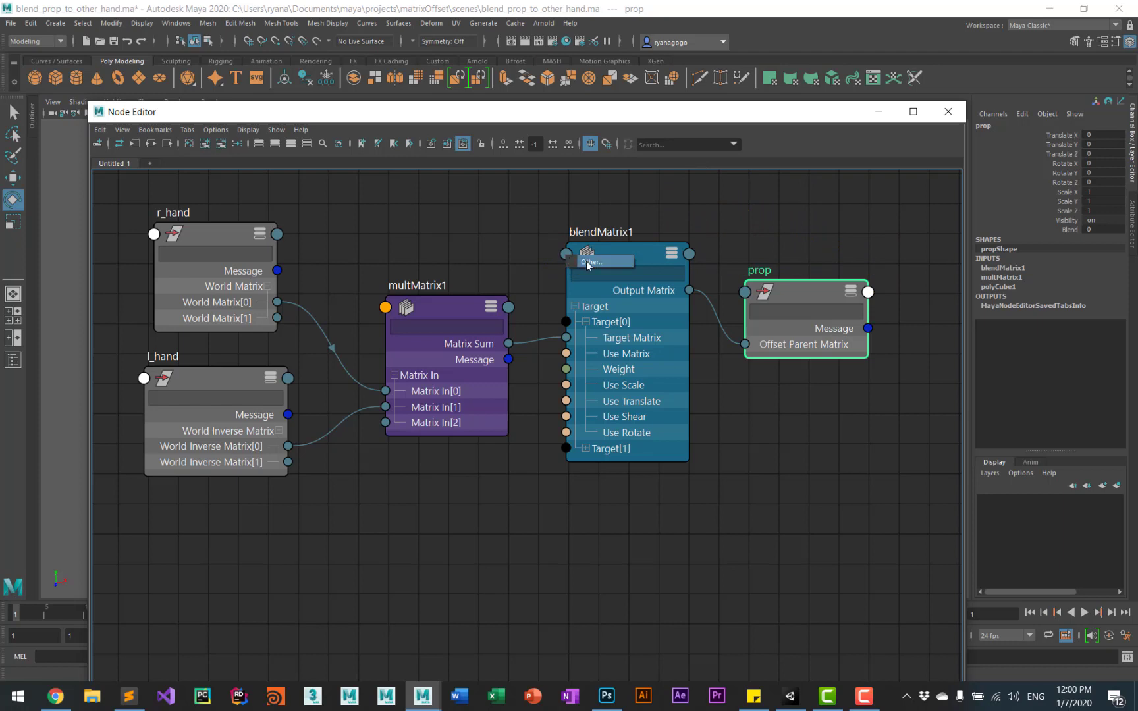
pyautogui.click(591, 262)
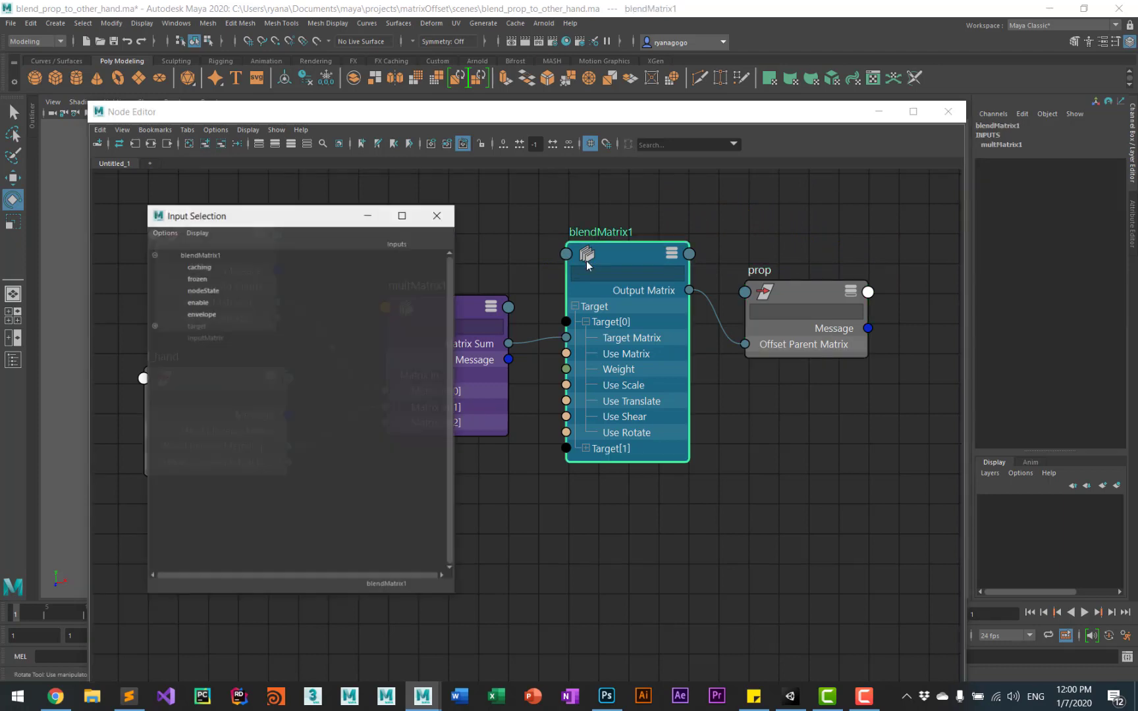
pyautogui.click(208, 314)
pyautogui.moveTo(809, 292); pyautogui.dragTo(411, 204)
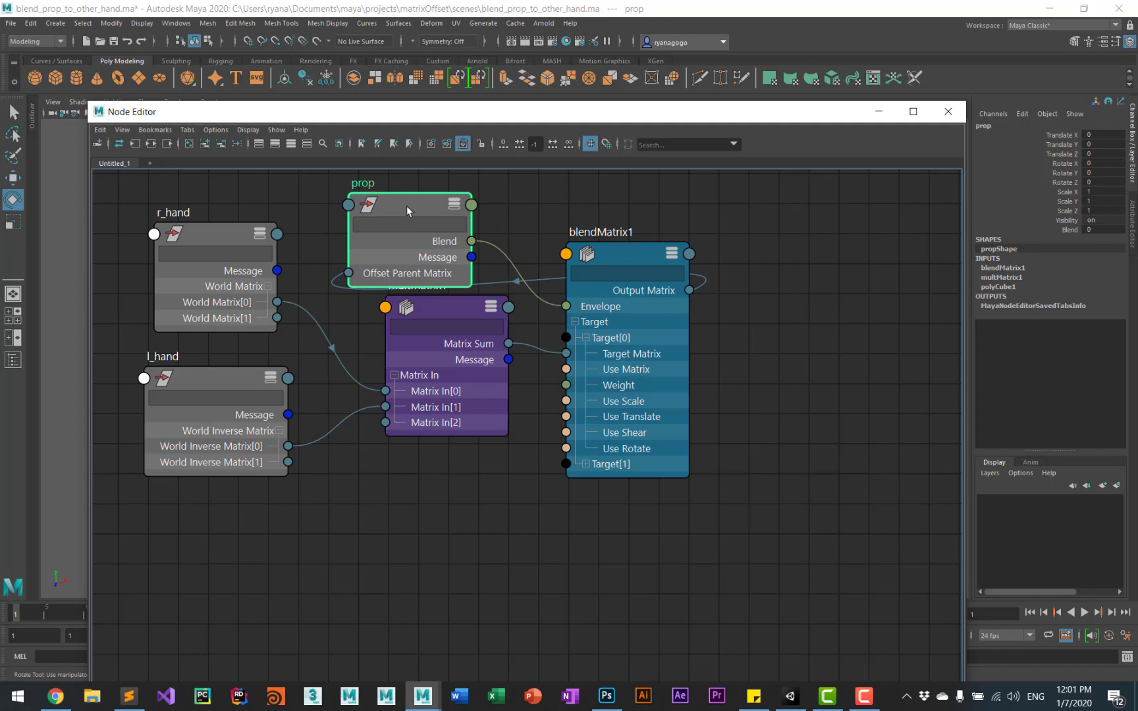
pyautogui.moveTo(406, 205); pyautogui.dragTo(815, 291)
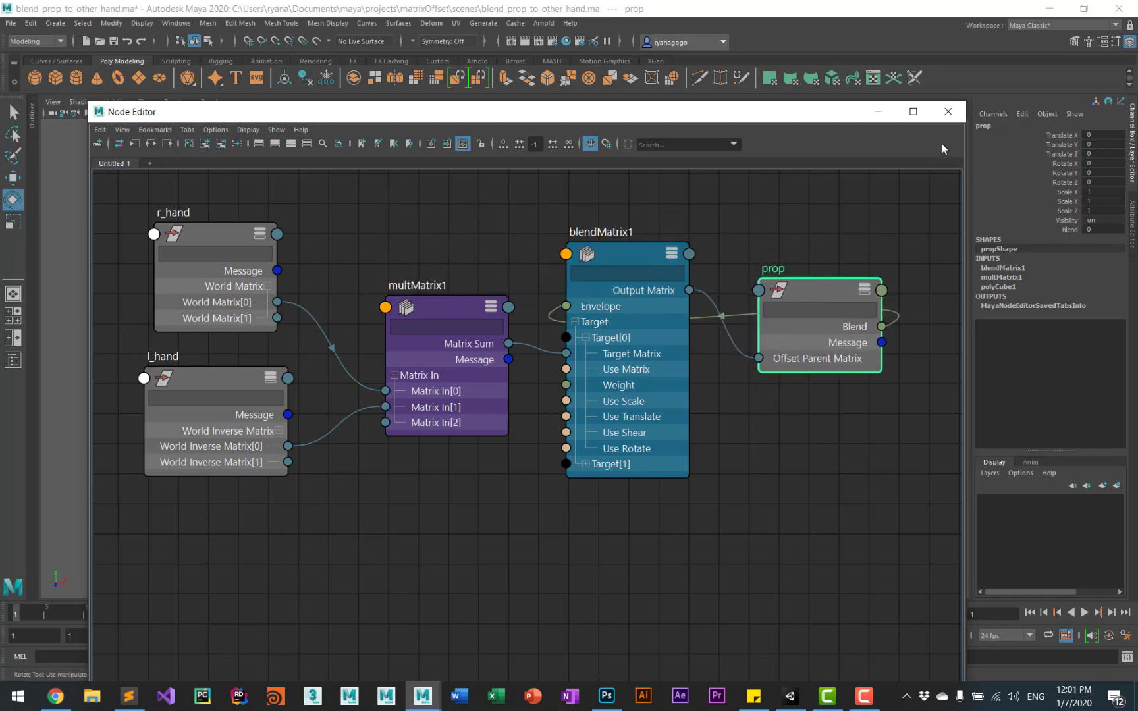
# Minimize the Node Editor, raise prop's Blend to 1, test the attachment by rotating the right lower arm, and undo the last rotation.
pyautogui.click(881, 114)
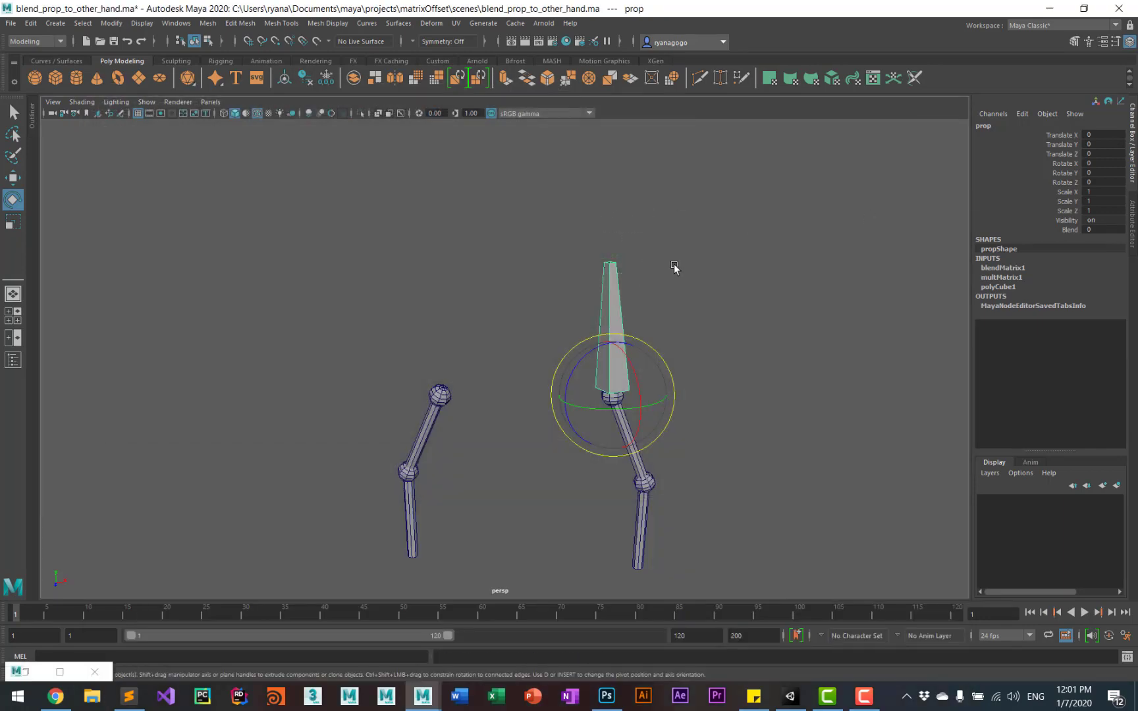
pyautogui.click(1067, 230)
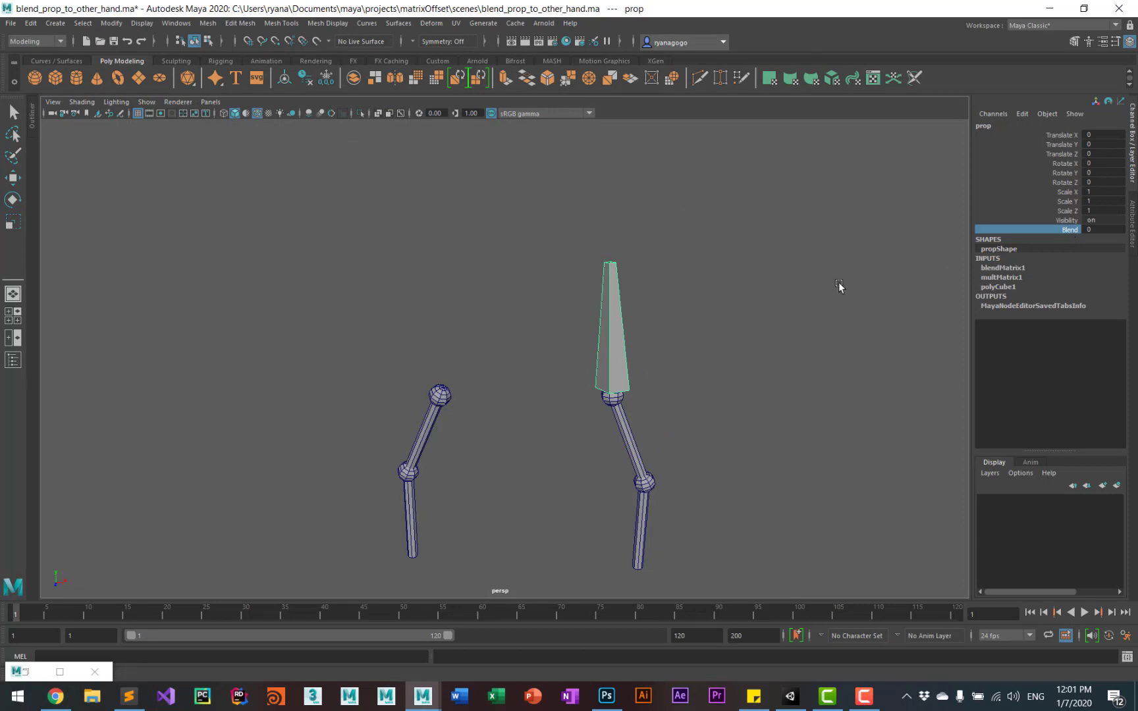
pyautogui.moveTo(838, 282); pyautogui.dragTo(929, 340, button='middle')
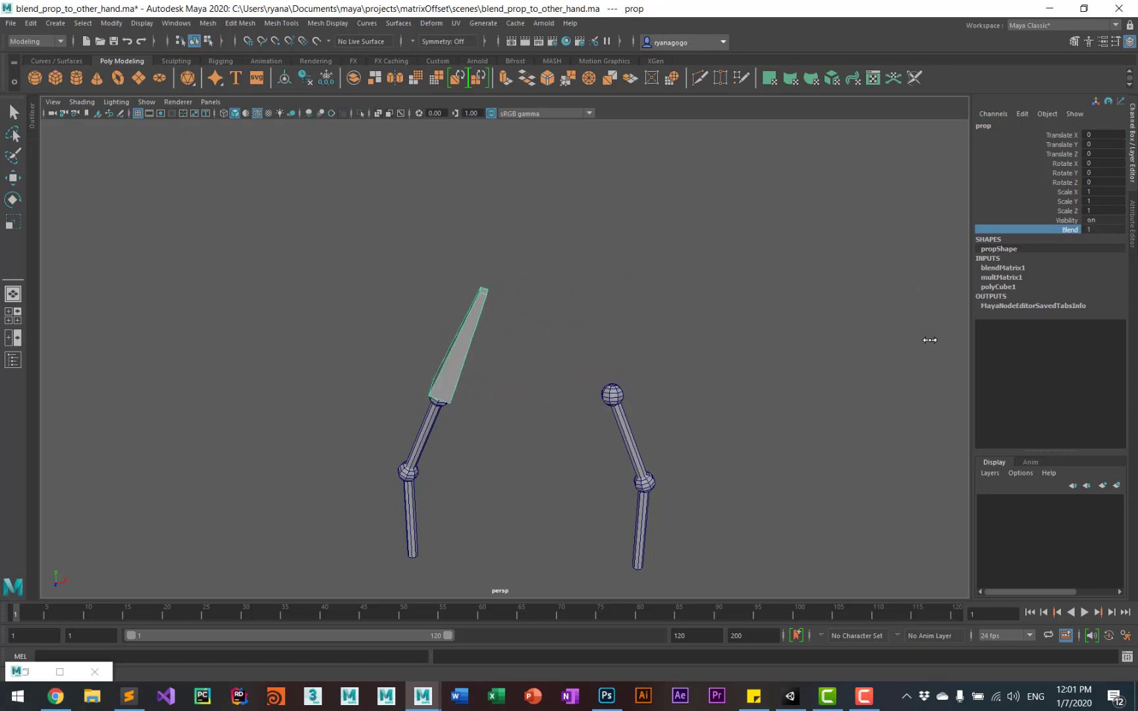
pyautogui.click(405, 524)
pyautogui.press('e')
pyautogui.moveTo(449, 545); pyautogui.dragTo(458, 543)
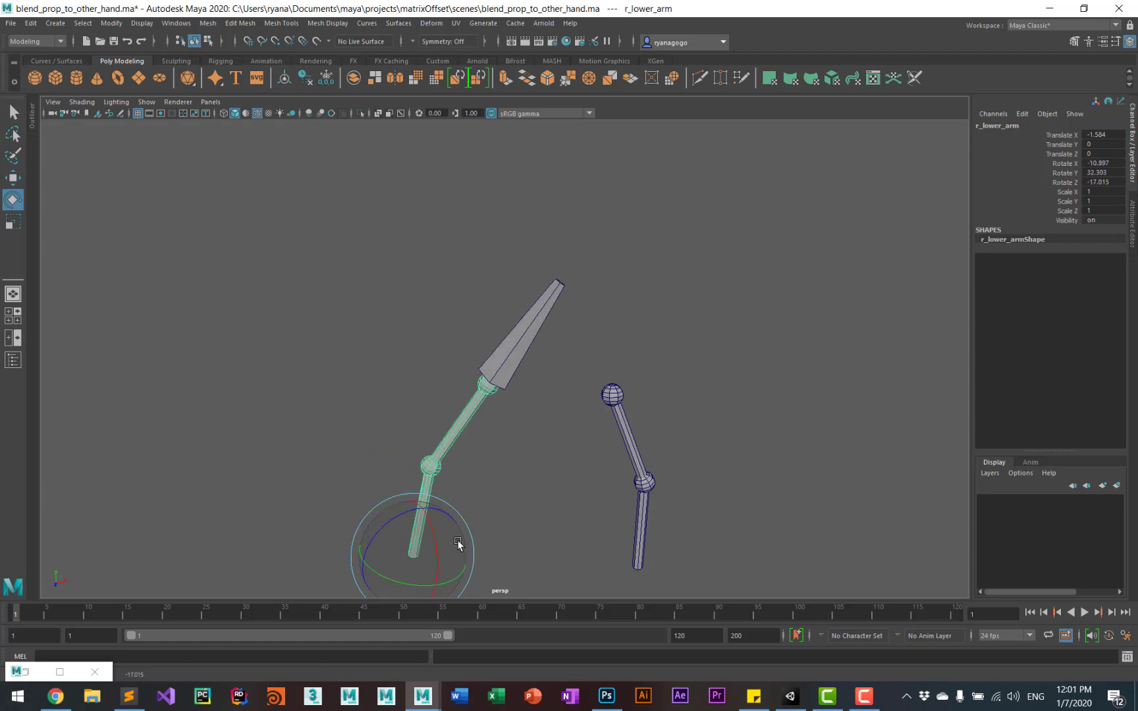
pyautogui.hotkey('ctrl', 'z')
pyautogui.hotkey('ctrl', 'z')
# Lower prop's Blend to 0 and test the attachment by rotating the left lower arm.
pyautogui.click(1062, 231)
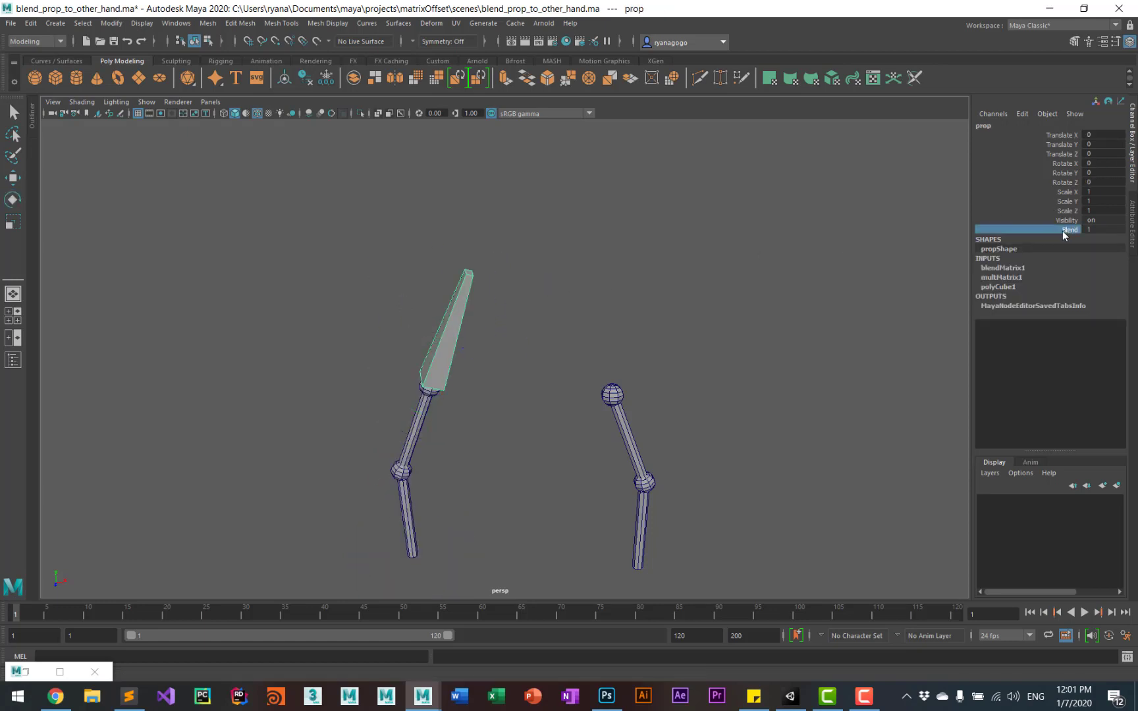
pyautogui.moveTo(782, 249); pyautogui.dragTo(686, 254, button='middle')
pyautogui.click(648, 500)
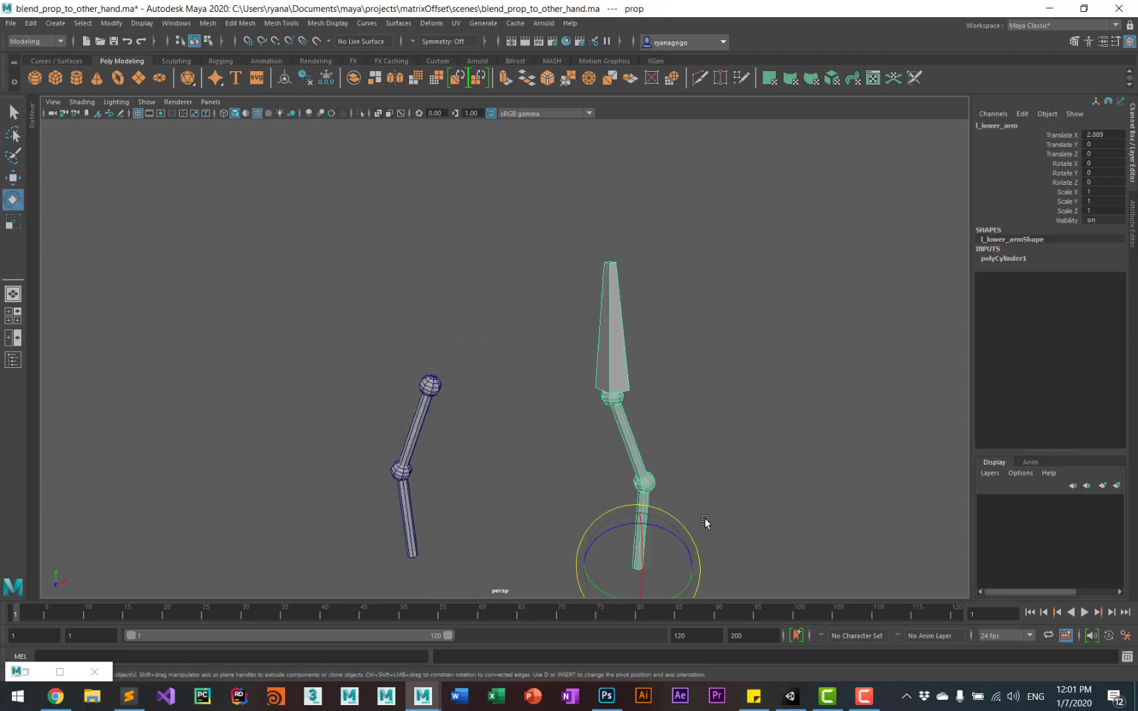
pyautogui.moveTo(705, 518); pyautogui.dragTo(669, 555)
pyautogui.moveTo(651, 570); pyautogui.dragTo(671, 521)
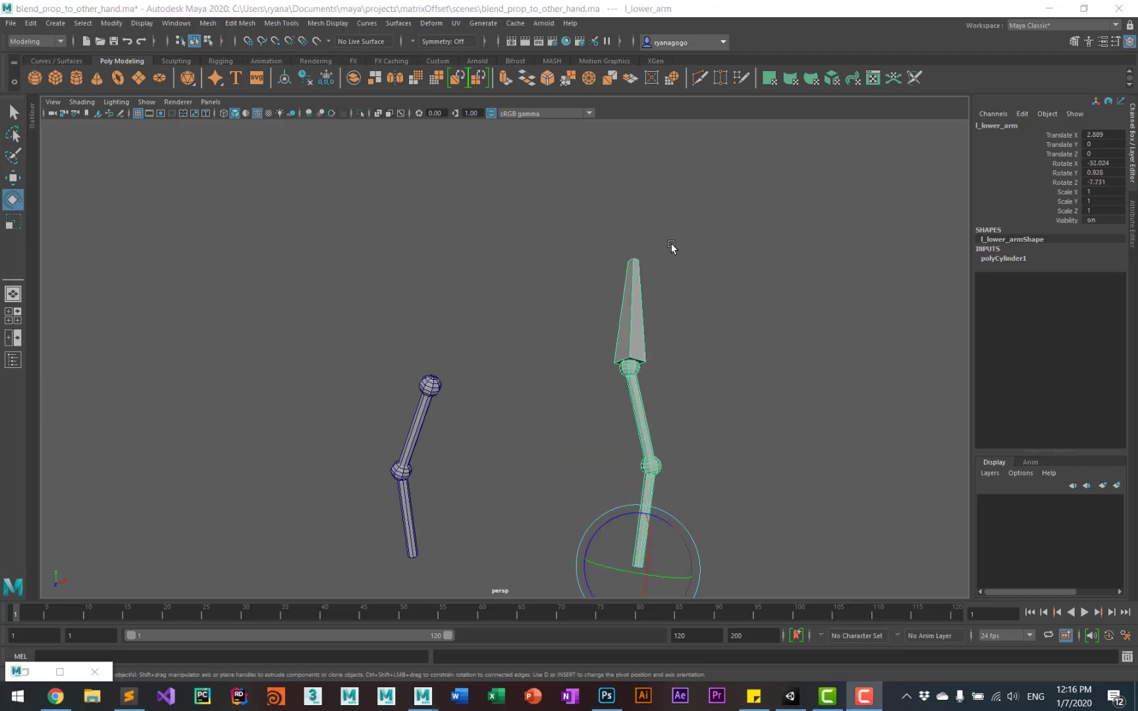
# Move the prop up off the left hand to about -0.489, 1.018, 0.126 in Translate X, Y and Z.
pyautogui.moveTo(570, 216); pyautogui.dragTo(680, 284)
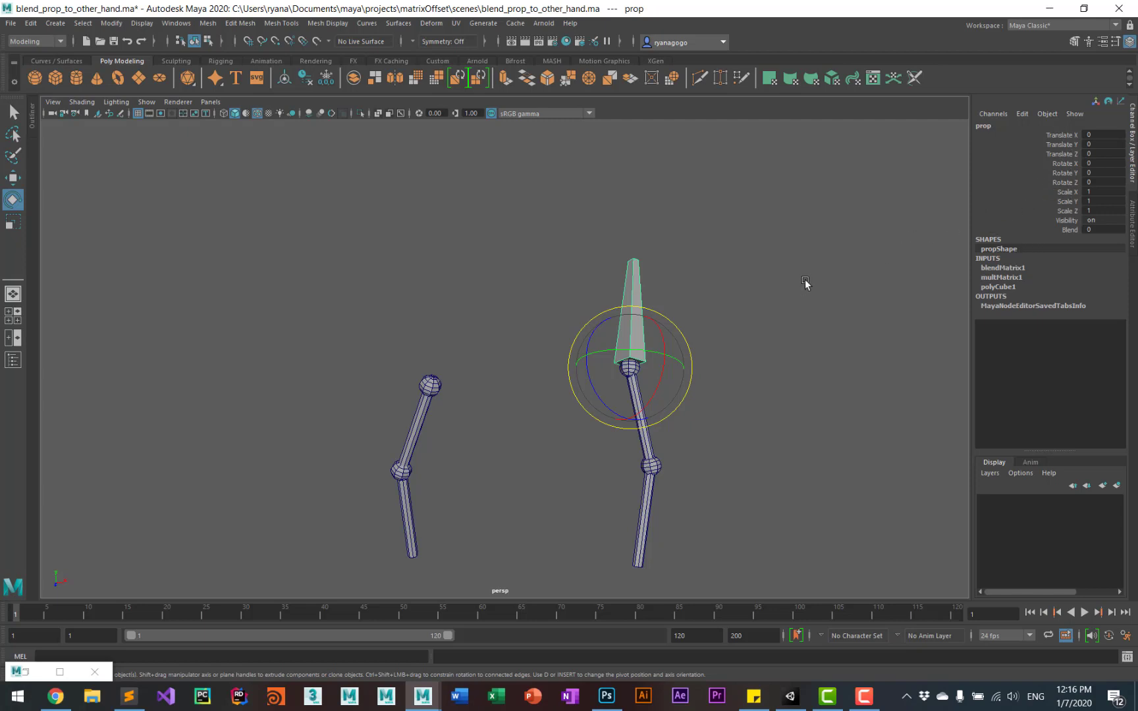
pyautogui.press('w')
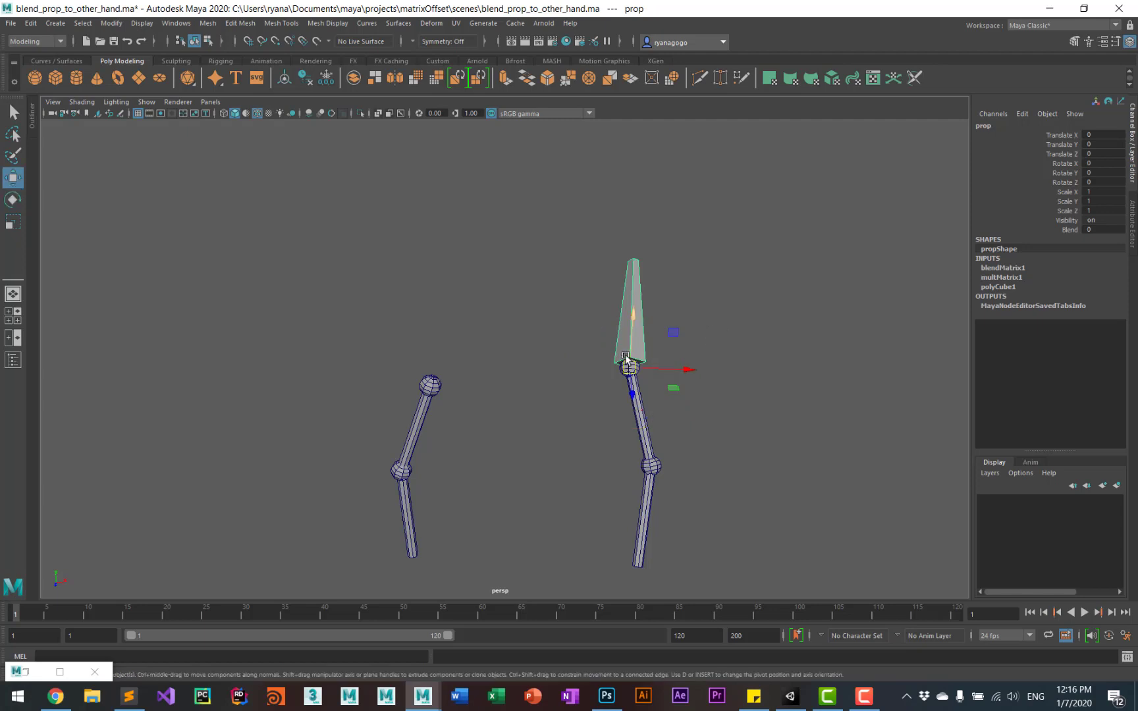
pyautogui.moveTo(630, 364); pyautogui.dragTo(661, 338)
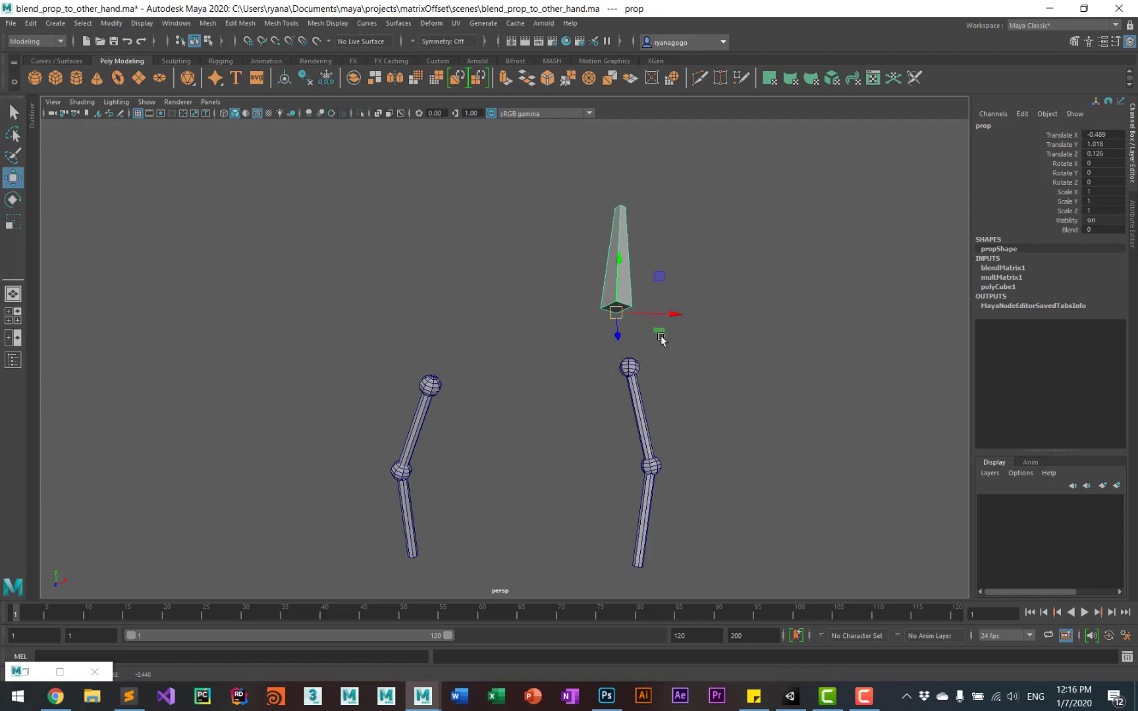
# Raise prop's Blend to 1 and move the prop farther from the right hand.
pyautogui.click(1070, 231)
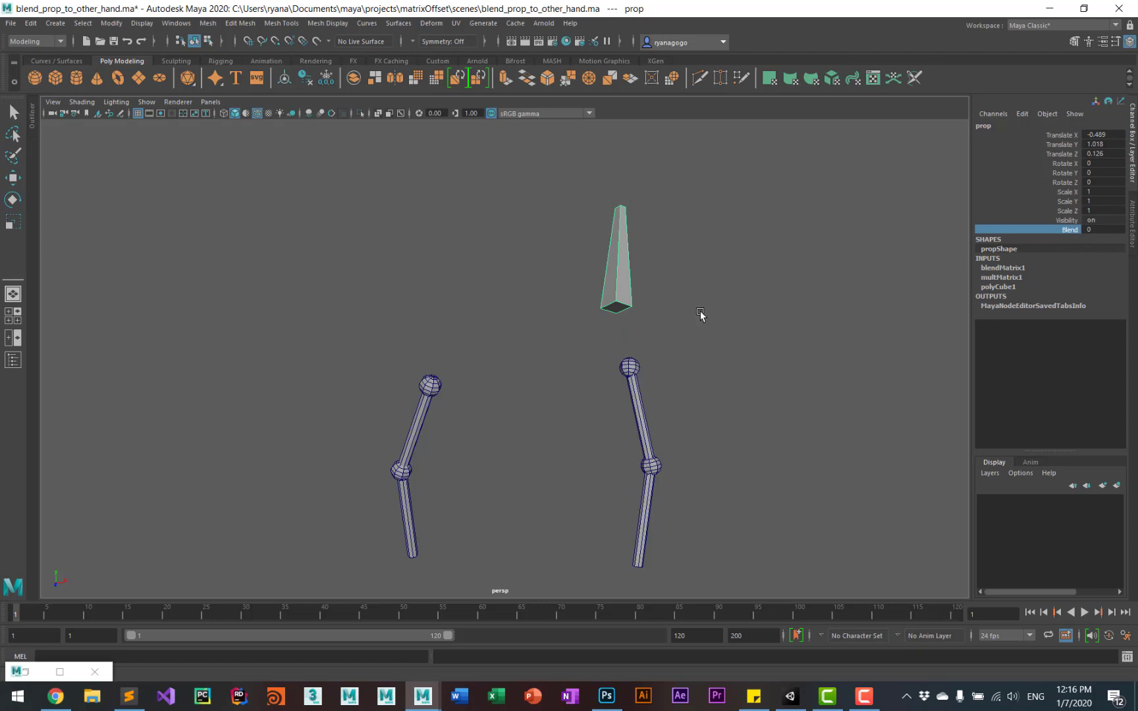
pyautogui.moveTo(702, 314); pyautogui.dragTo(792, 325, button='middle')
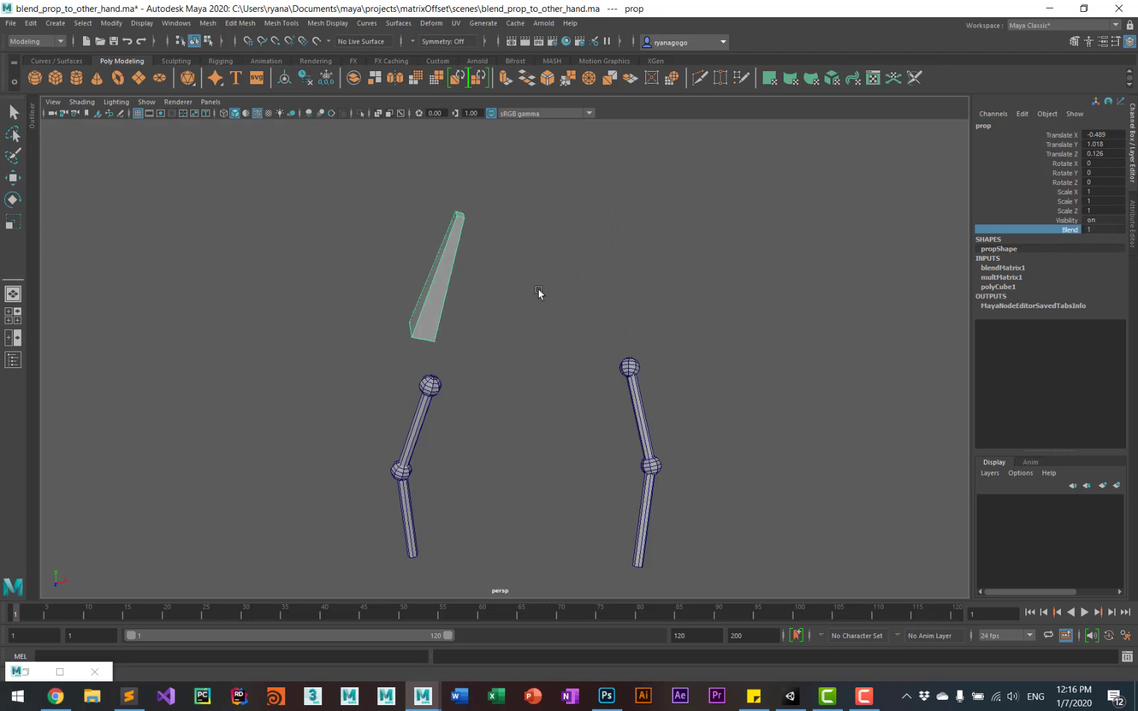
pyautogui.press('w')
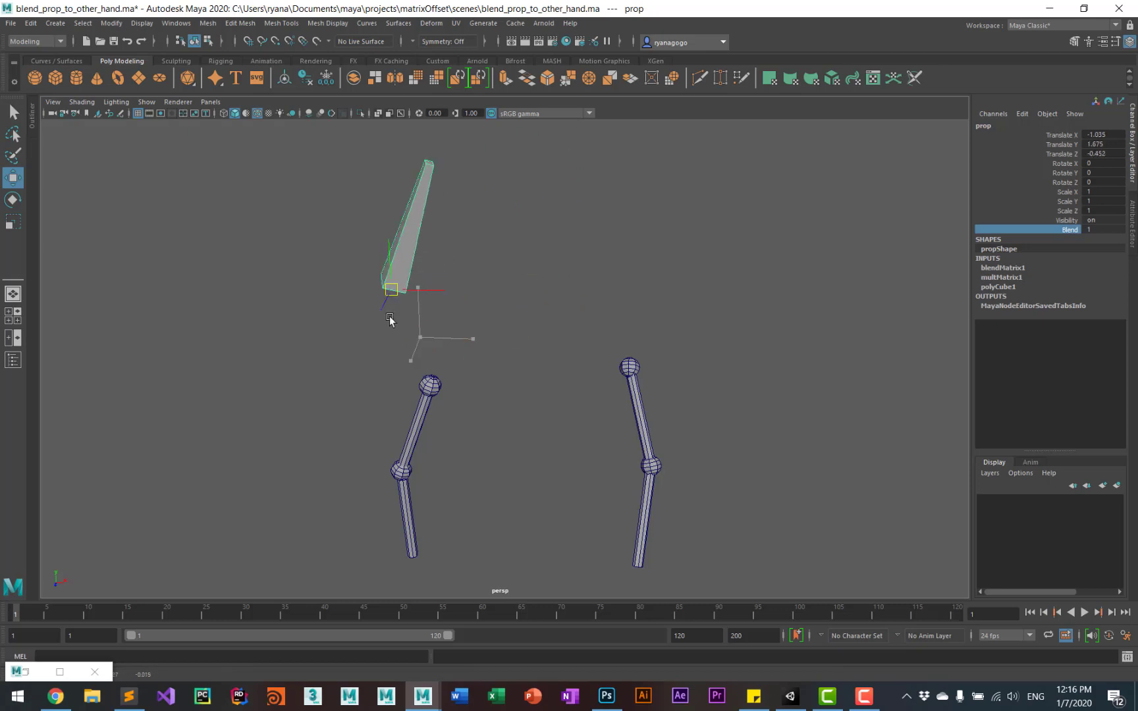